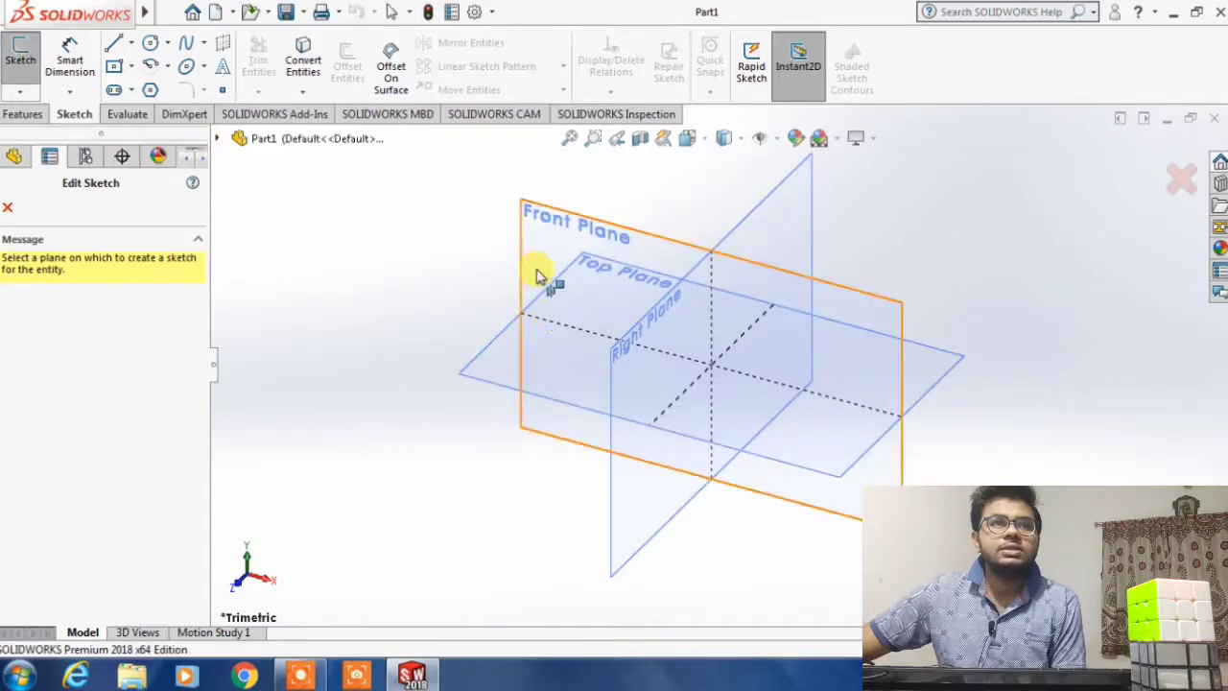
- Start a sketch on the Front Plane and draw a center rectangle from the origin, about 163 by 66 mm
{"action": "left_click", "coordinate": [539, 248]}
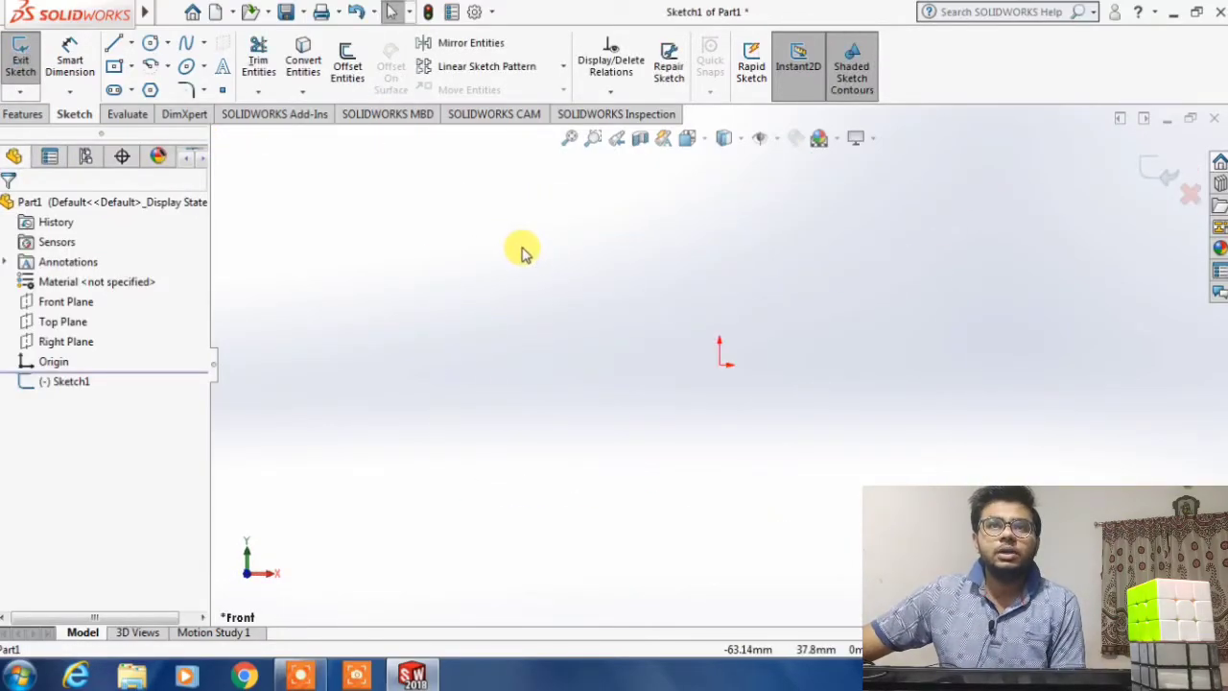
{"action": "mouse_move", "coordinate": [316, 672]}
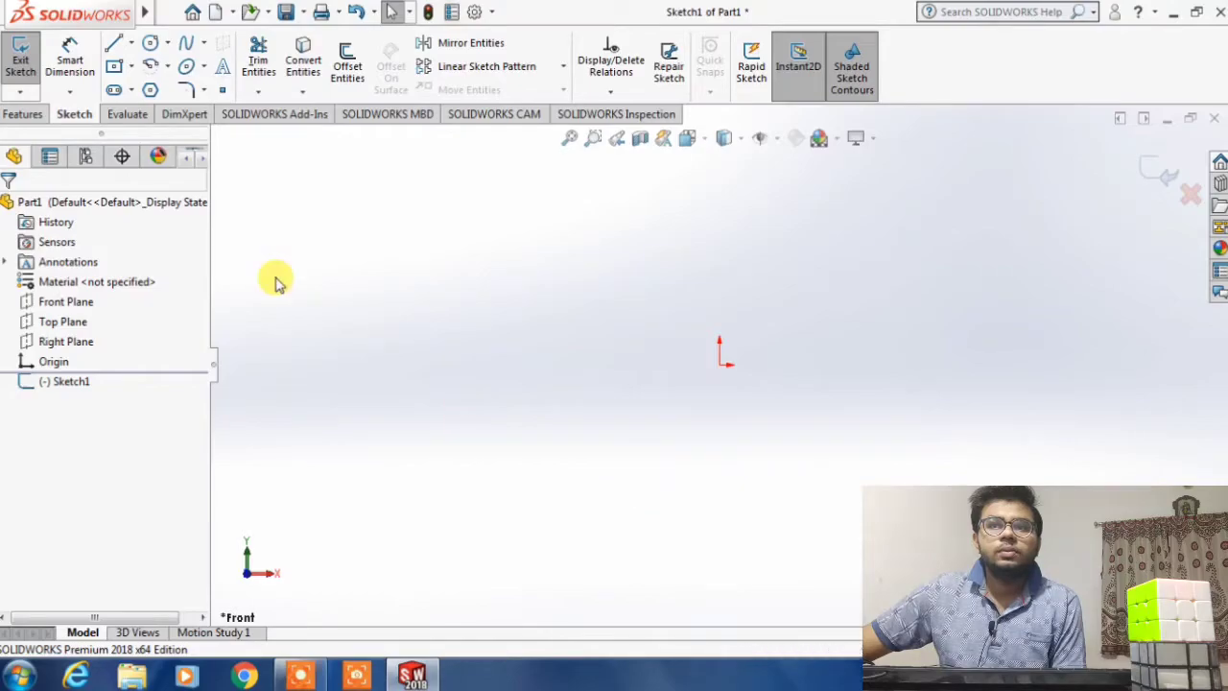
{"action": "left_click", "coordinate": [131, 69]}
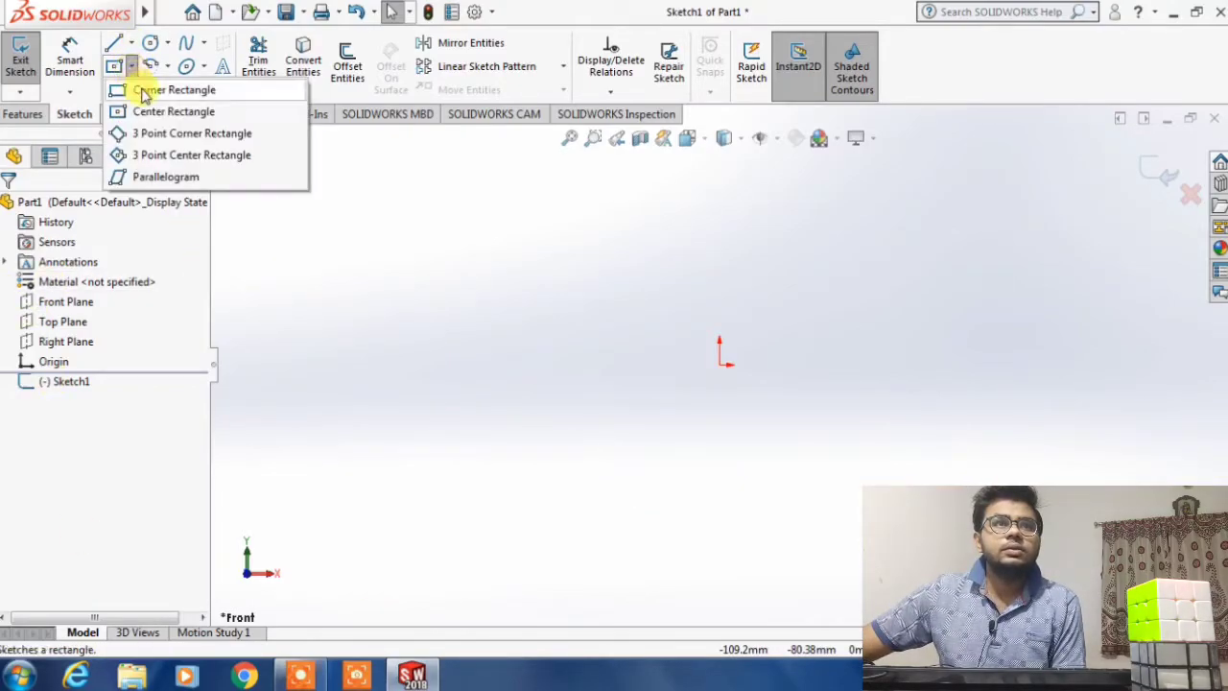
{"action": "left_click", "coordinate": [139, 111]}
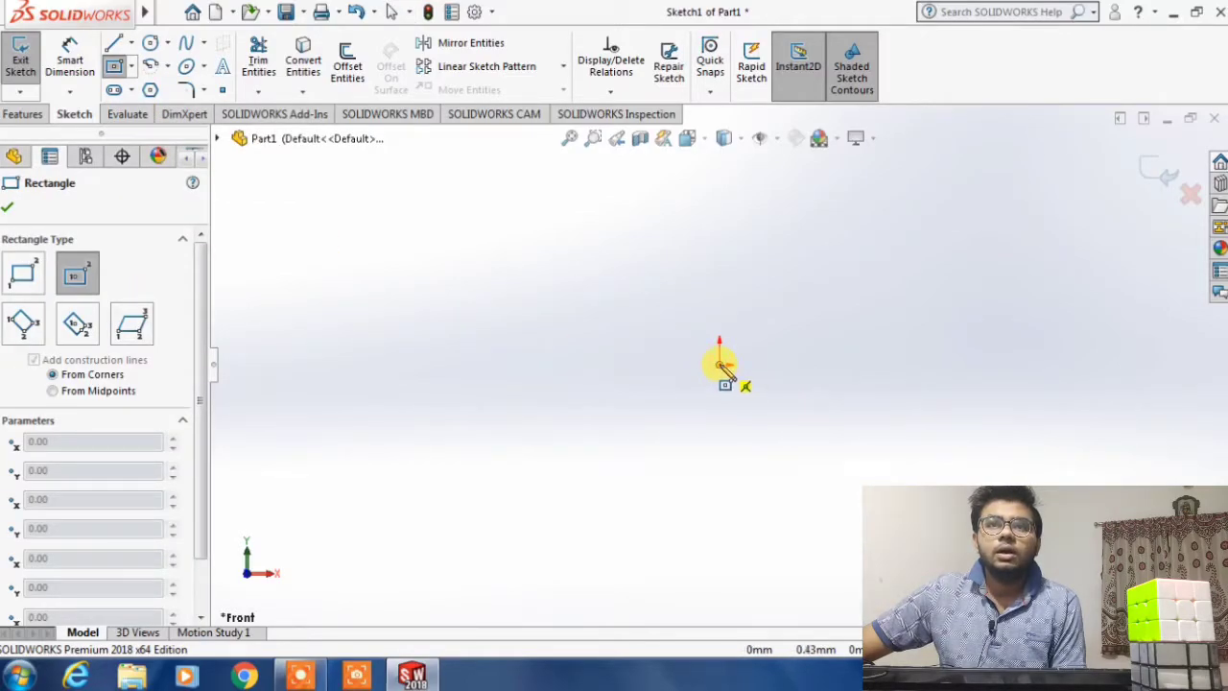
{"action": "left_click", "coordinate": [721, 365]}
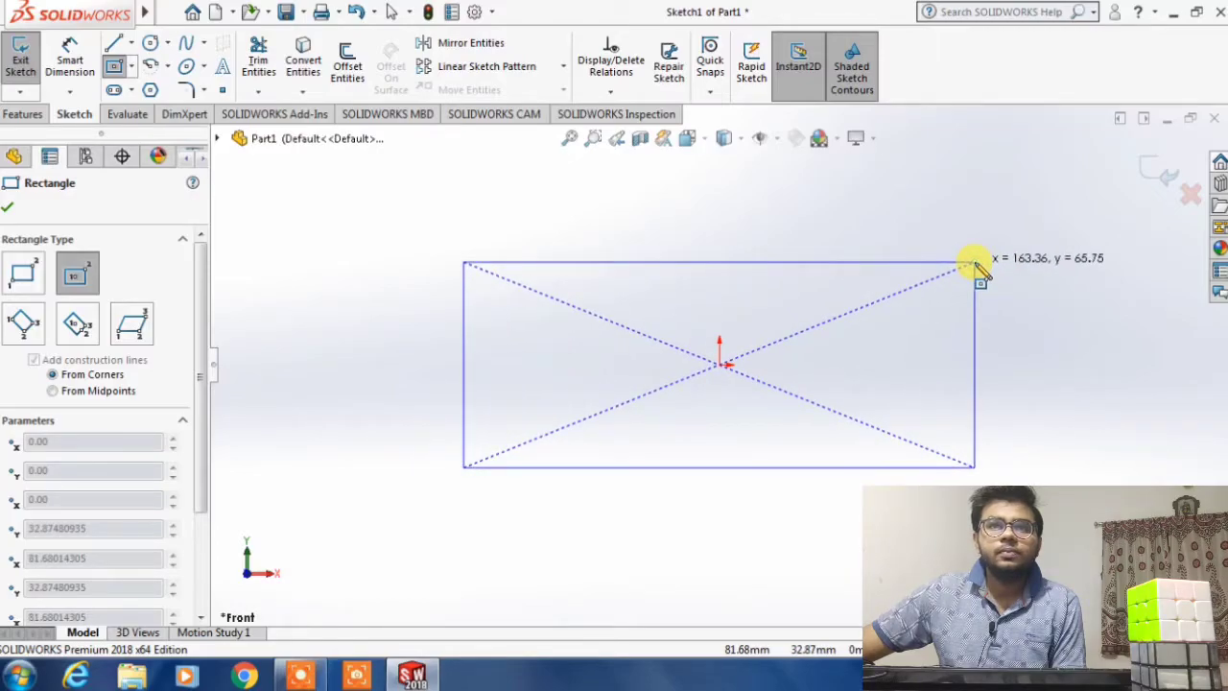
{"action": "left_click", "coordinate": [974, 262]}
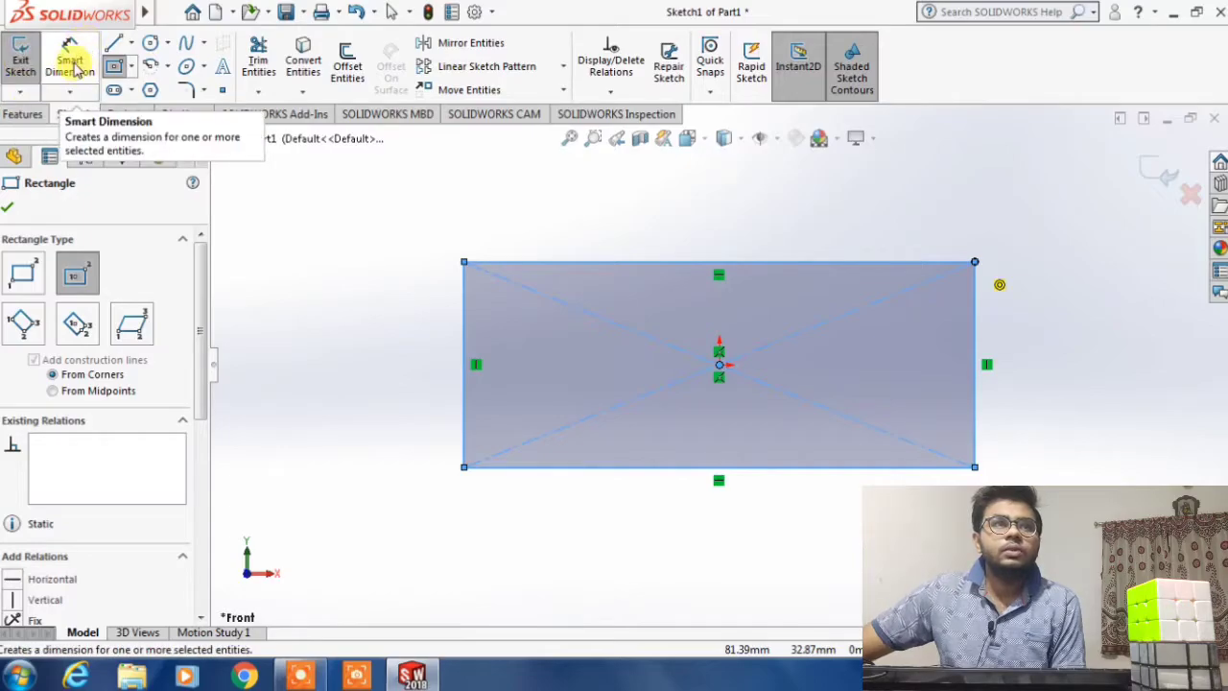
- Dimension the rectangle's bottom edge at 200 mm
{"action": "left_click", "coordinate": [71, 69]}
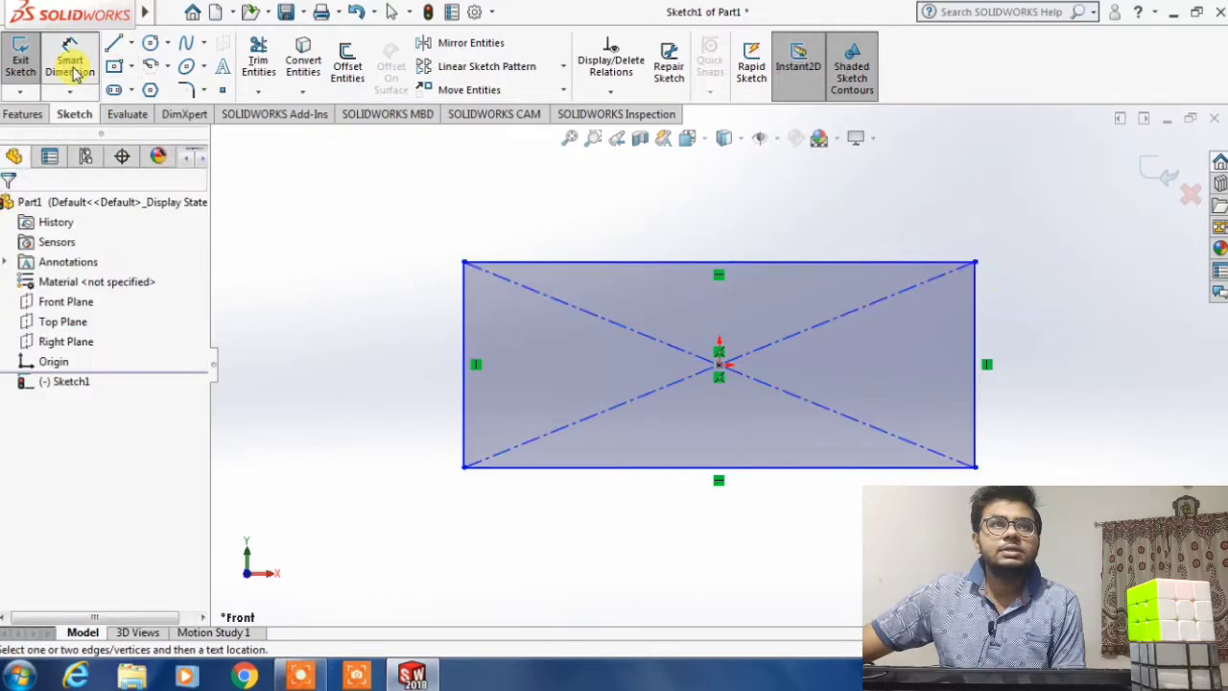
{"action": "left_click", "coordinate": [731, 472]}
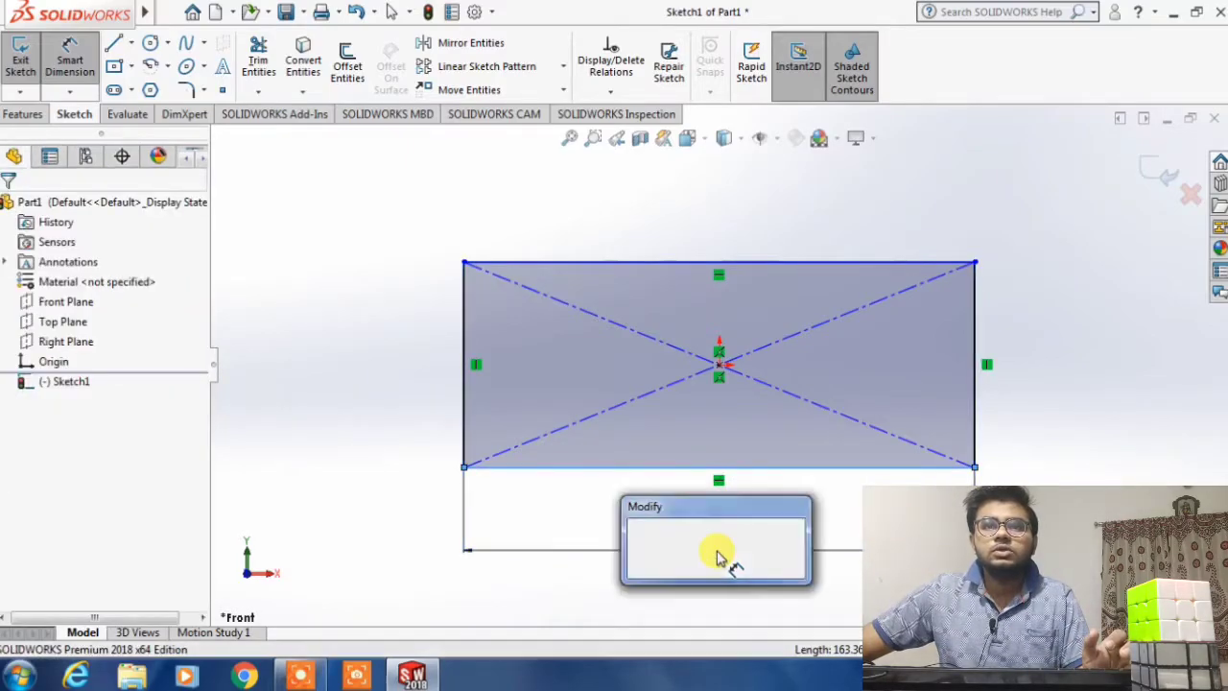
{"action": "left_click", "coordinate": [716, 558]}
{"action": "type", "text": "20"}
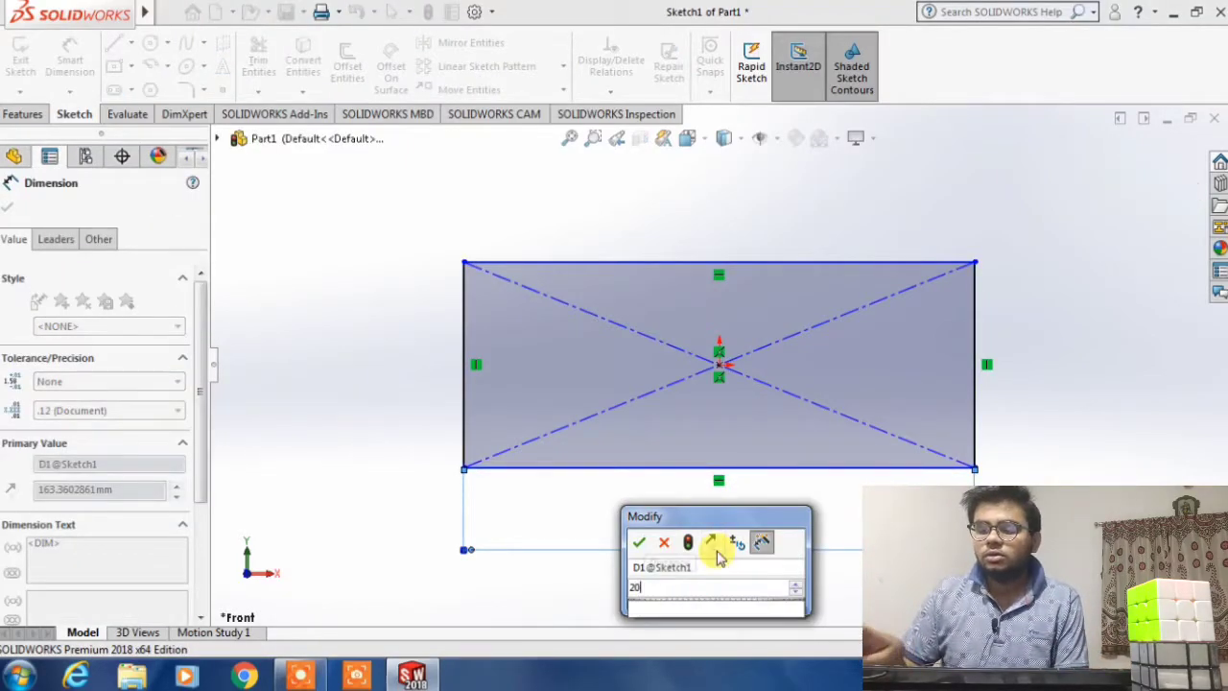
{"action": "type", "text": "0"}
{"action": "key", "text": "Return"}
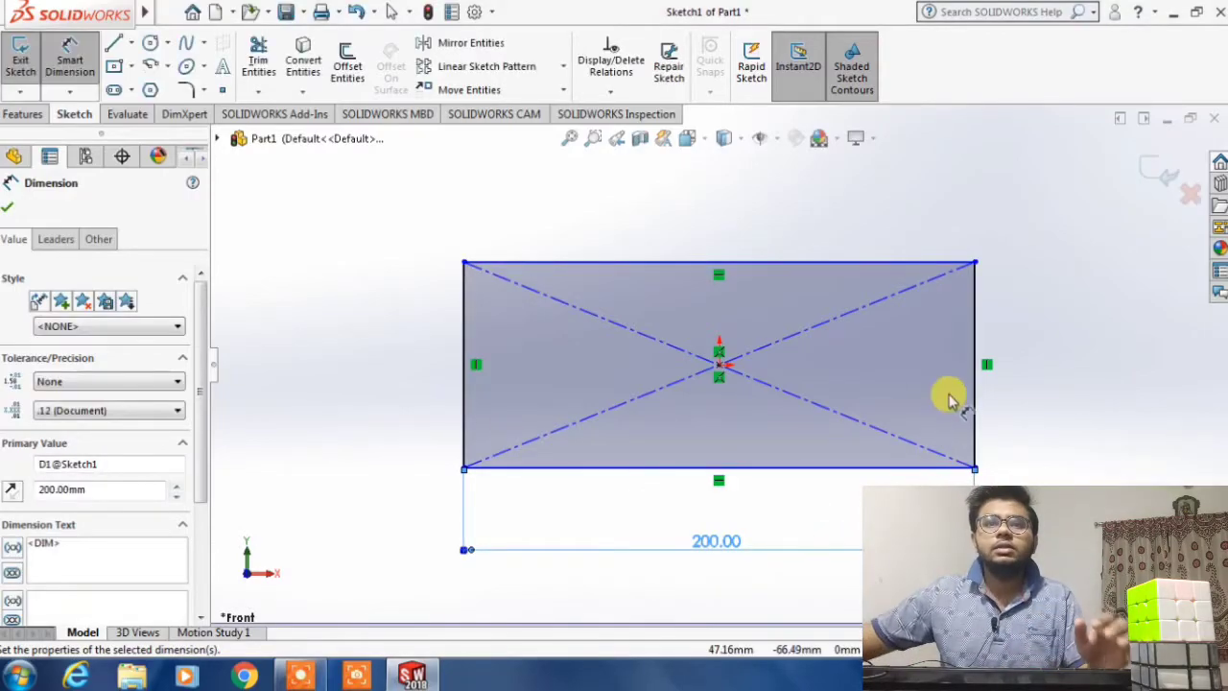
- Dimension the rectangle's right vertical edge at 90 mm and exit the sketch
{"action": "left_click", "coordinate": [976, 377]}
{"action": "left_click", "coordinate": [1050, 374]}
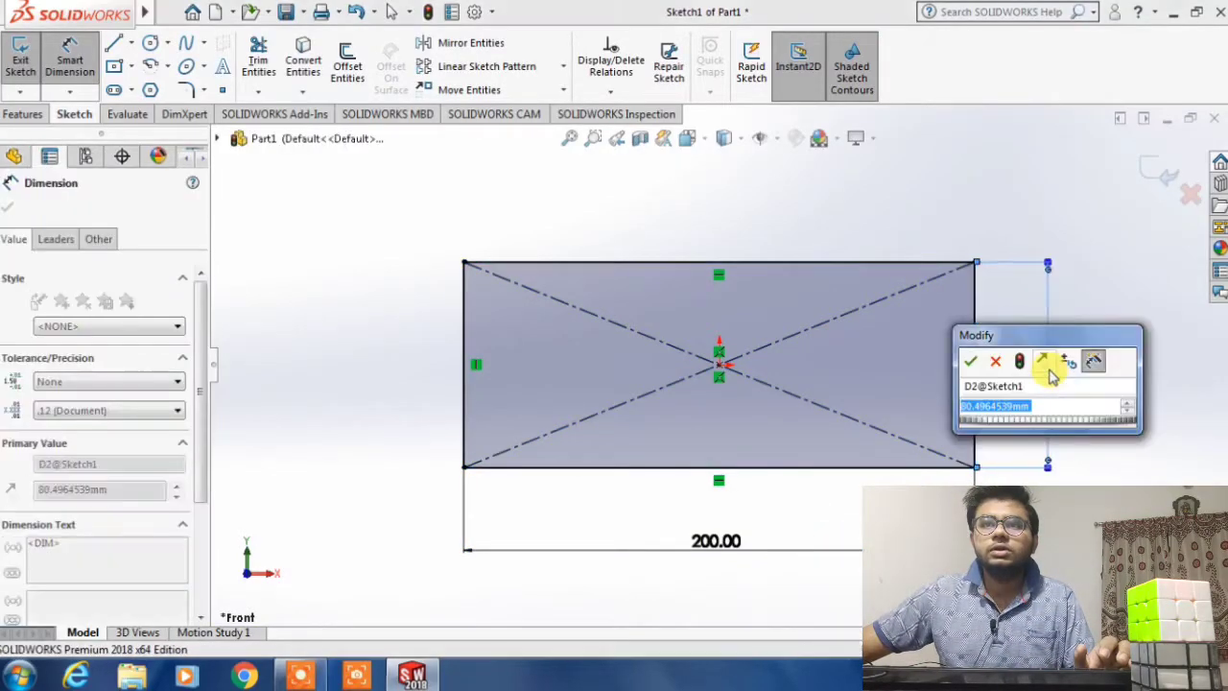
{"action": "type", "text": "90"}
{"action": "key", "text": "Return"}
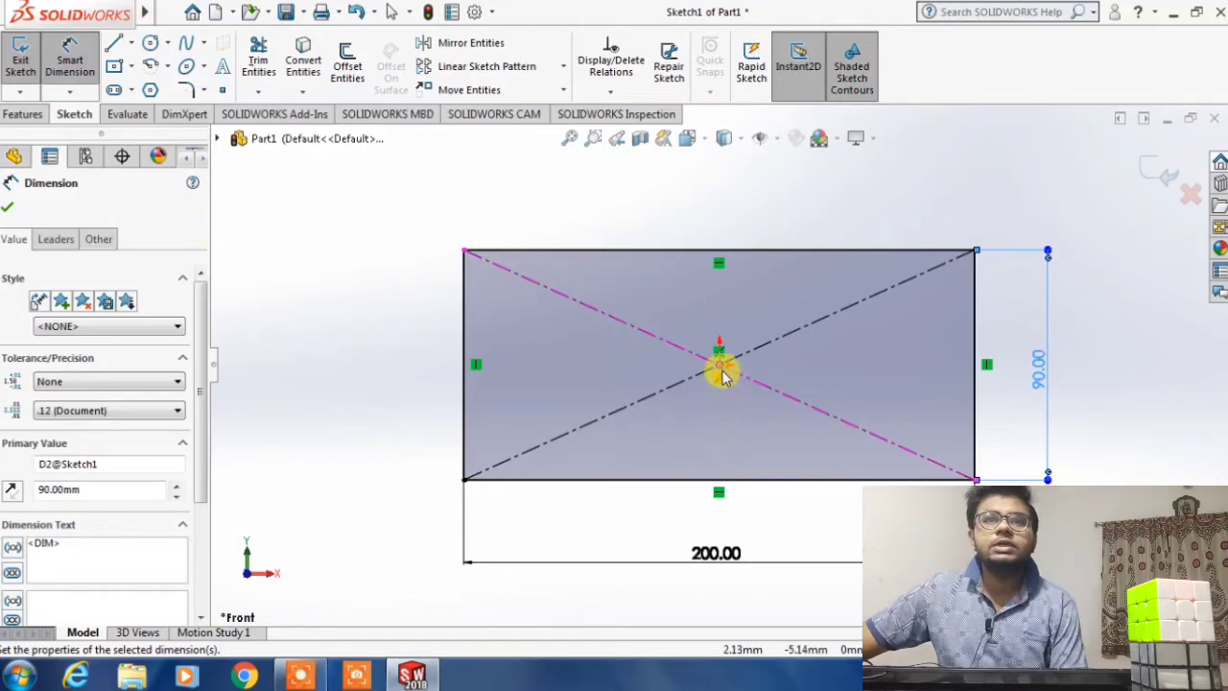
{"action": "left_click", "coordinate": [8, 207]}
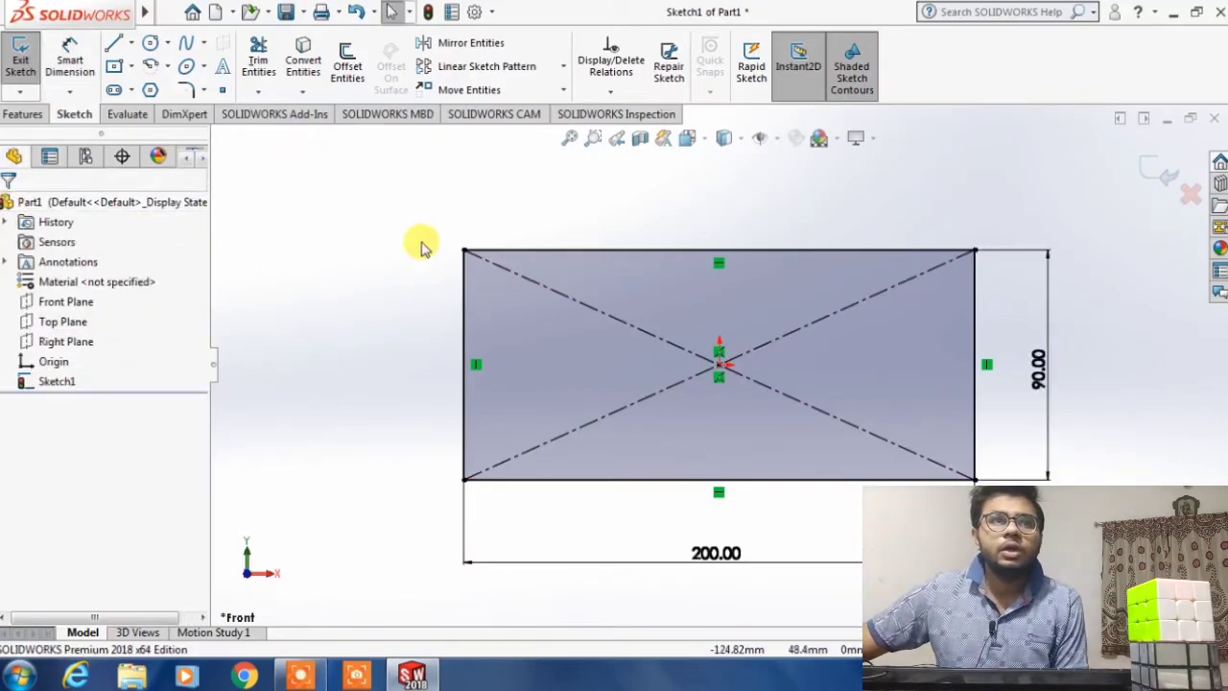
{"action": "left_click", "coordinate": [1156, 173]}
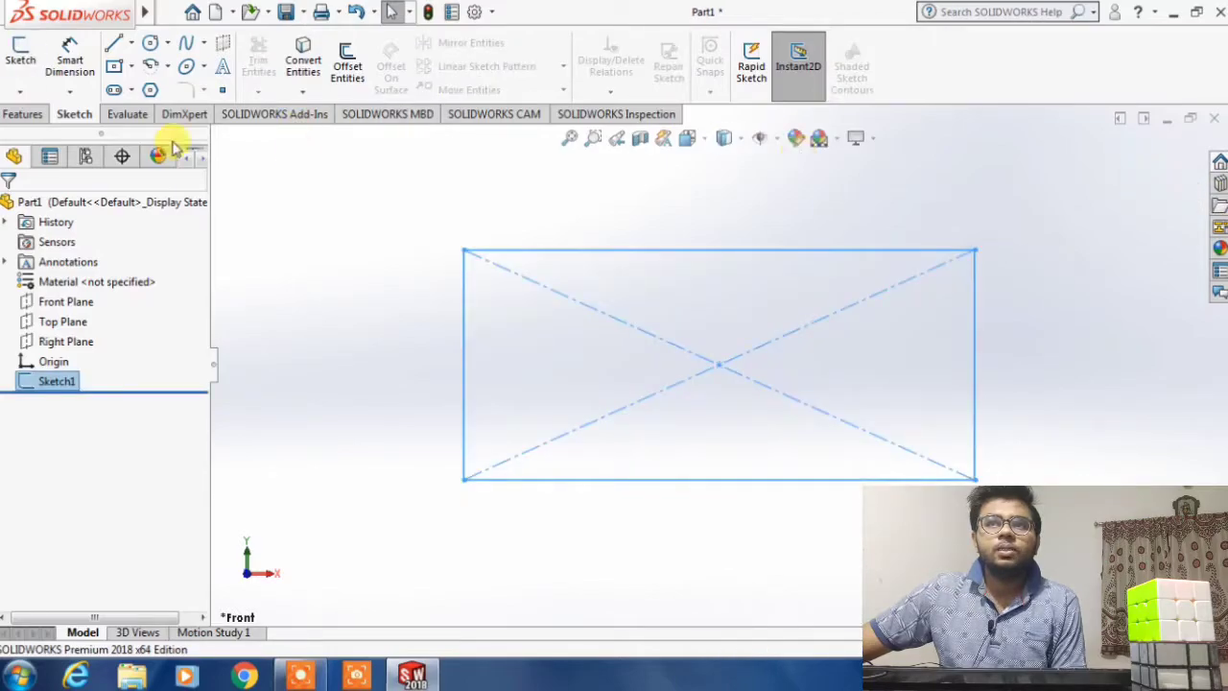
- Extrude the rectangle sketch into a solid 20 mm thick, using the Mid Plane end condition
{"action": "left_click", "coordinate": [22, 115]}
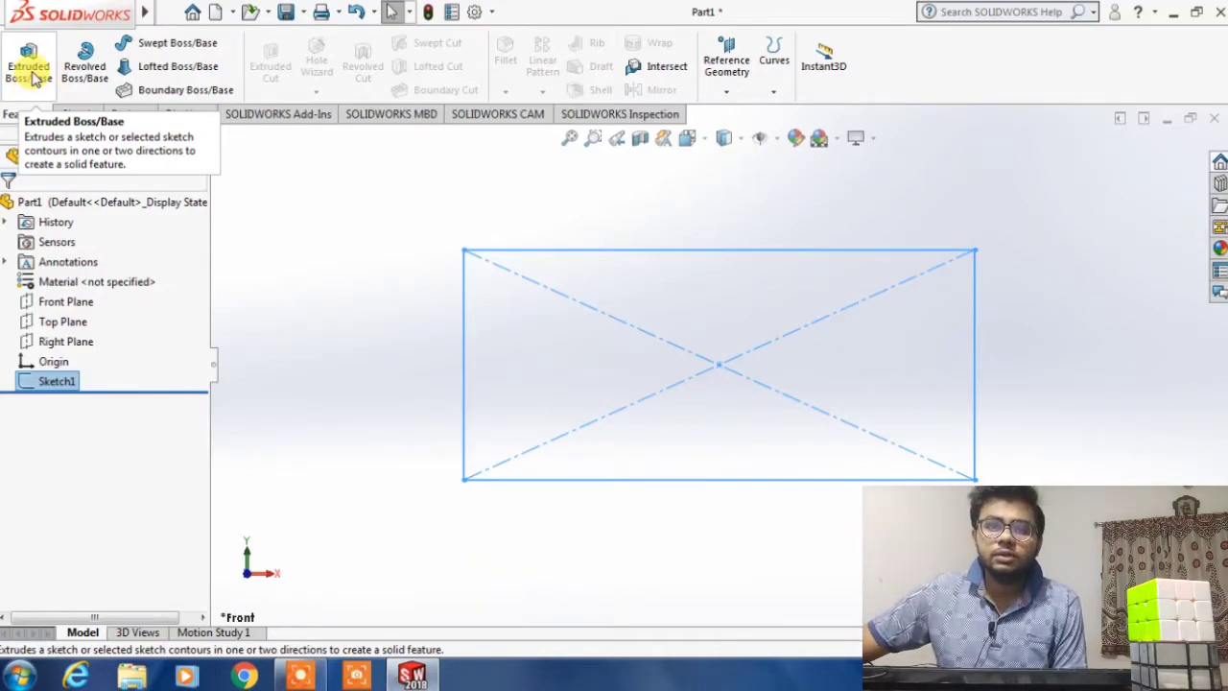
{"action": "left_click", "coordinate": [29, 72]}
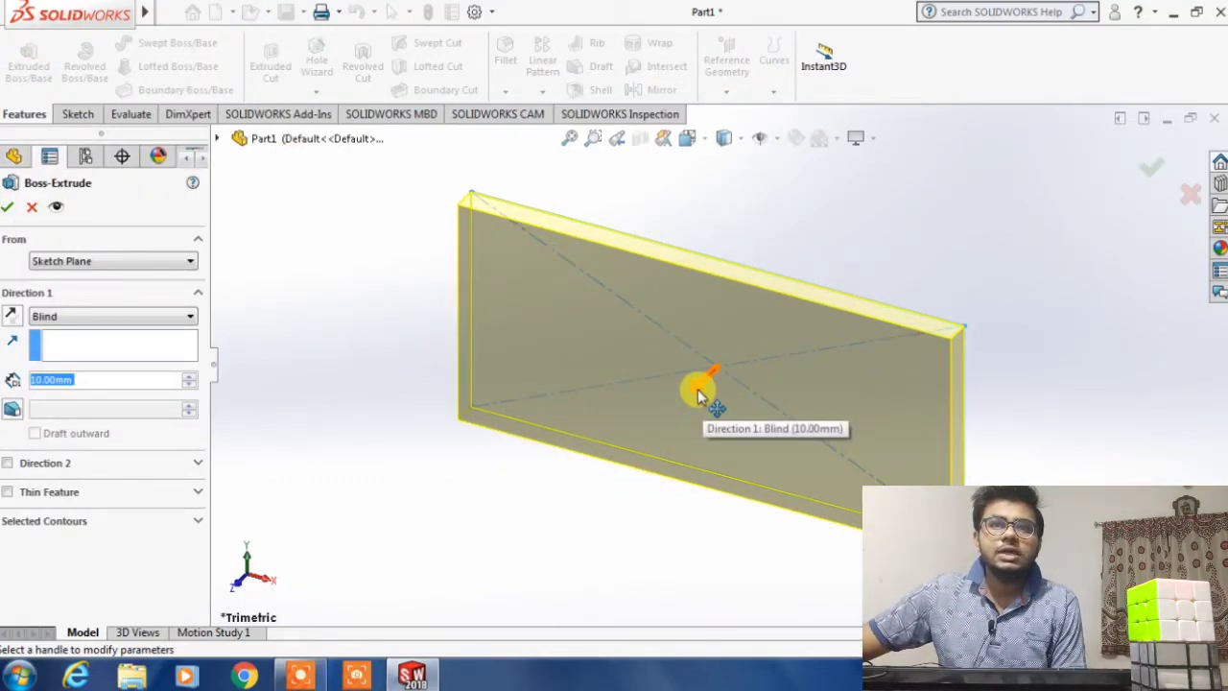
{"action": "left_click", "coordinate": [698, 388]}
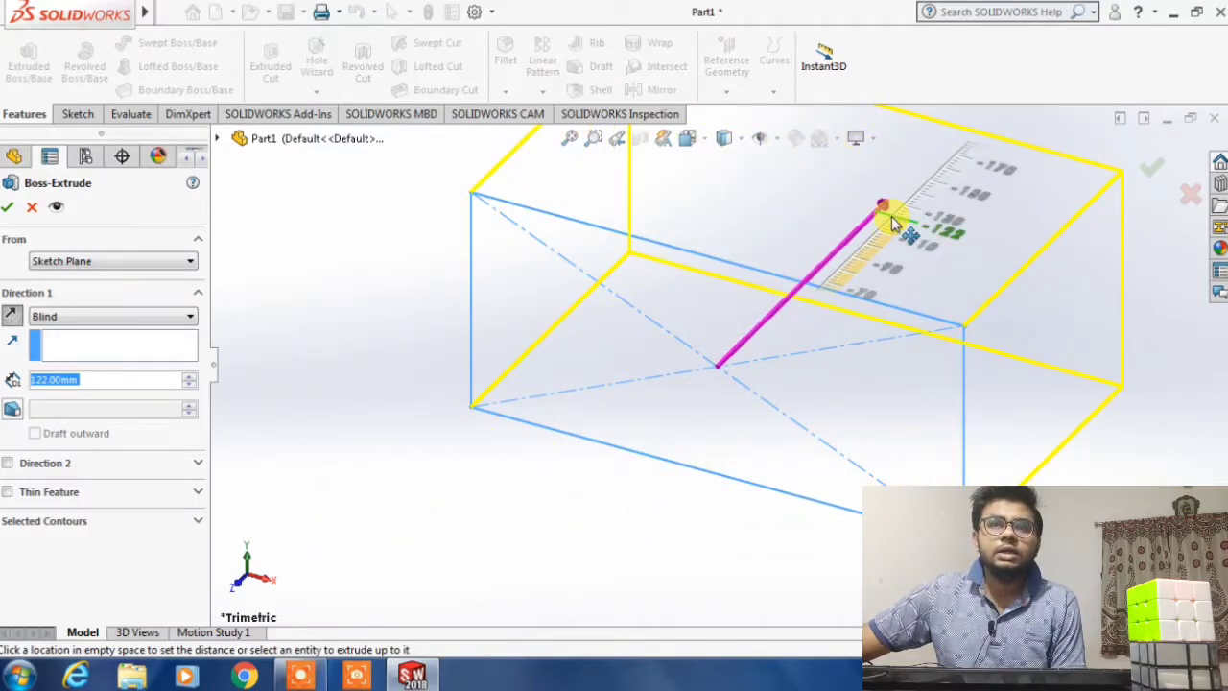
{"action": "left_click", "coordinate": [703, 441]}
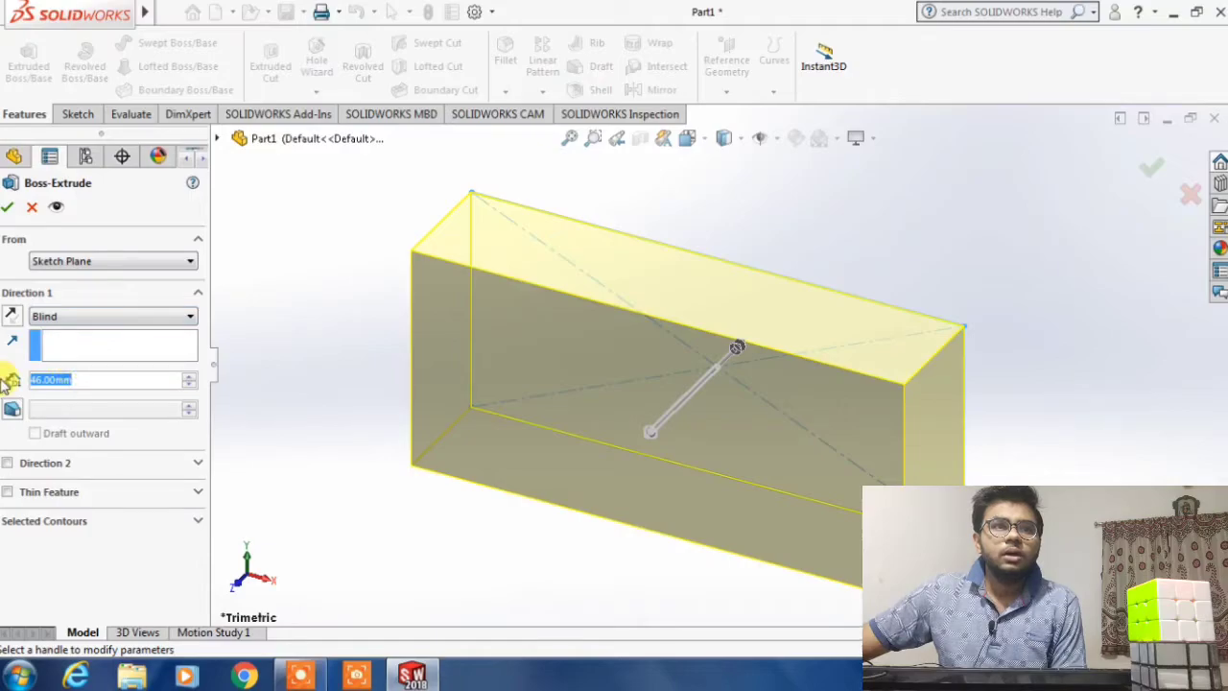
{"action": "type", "text": "20"}
{"action": "key", "text": "Return"}
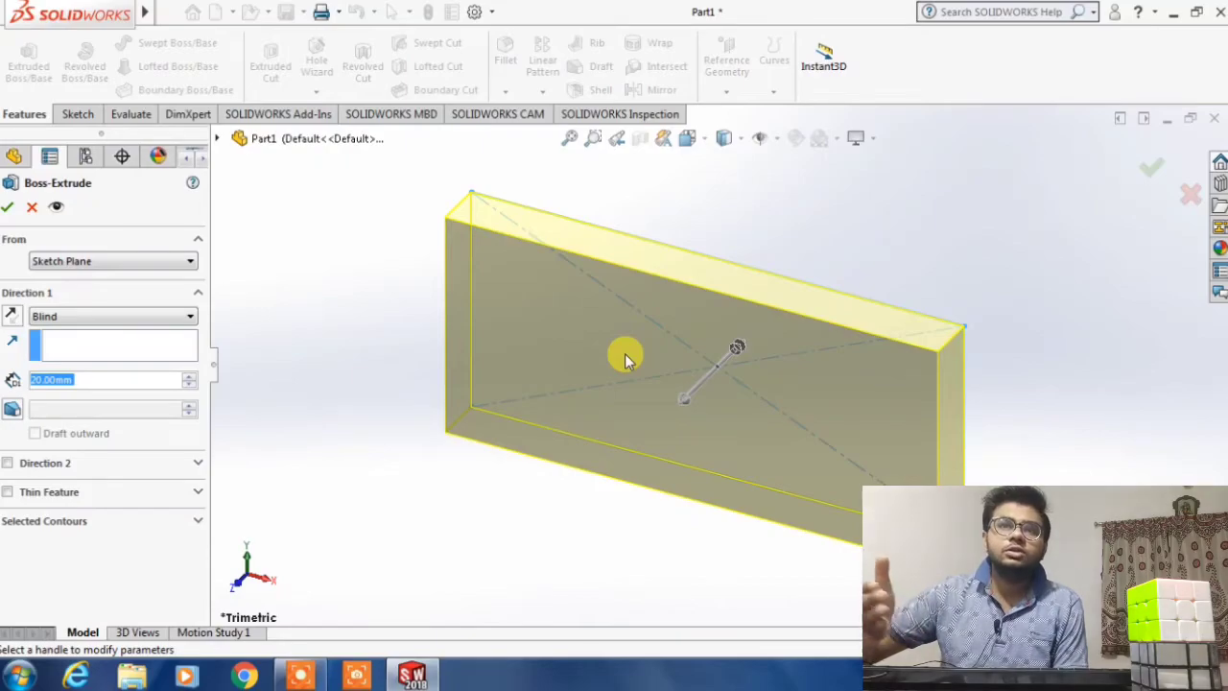
{"action": "left_click", "coordinate": [53, 315]}
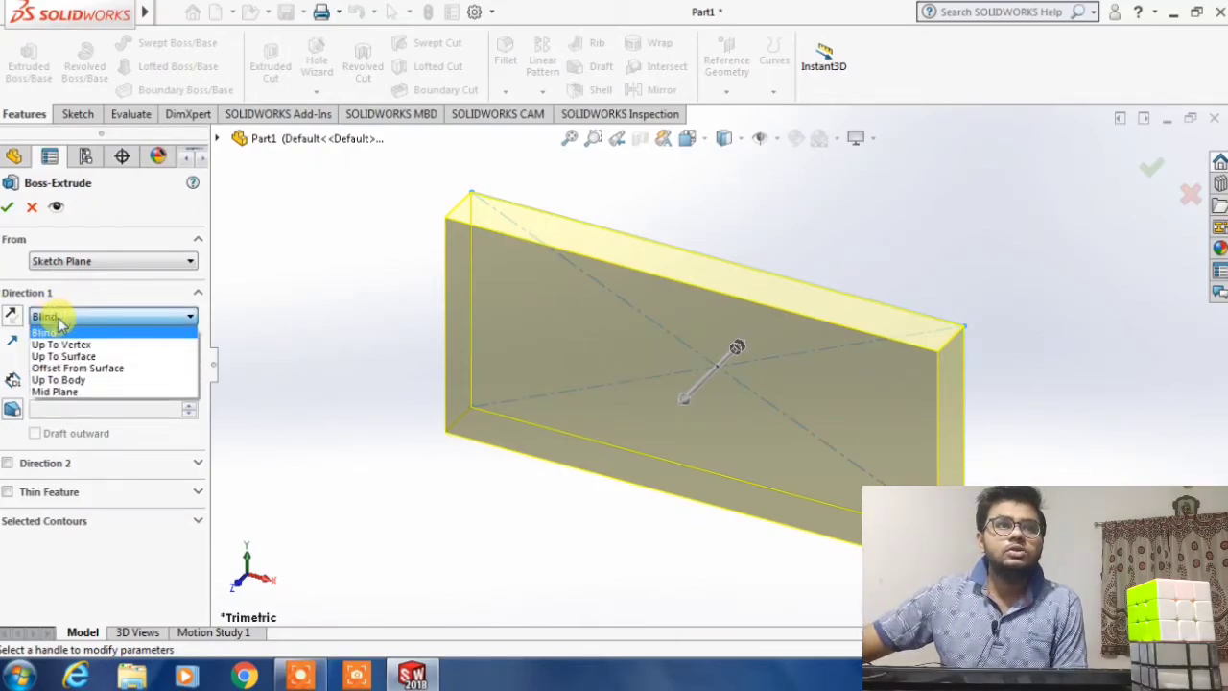
{"action": "left_click", "coordinate": [83, 393]}
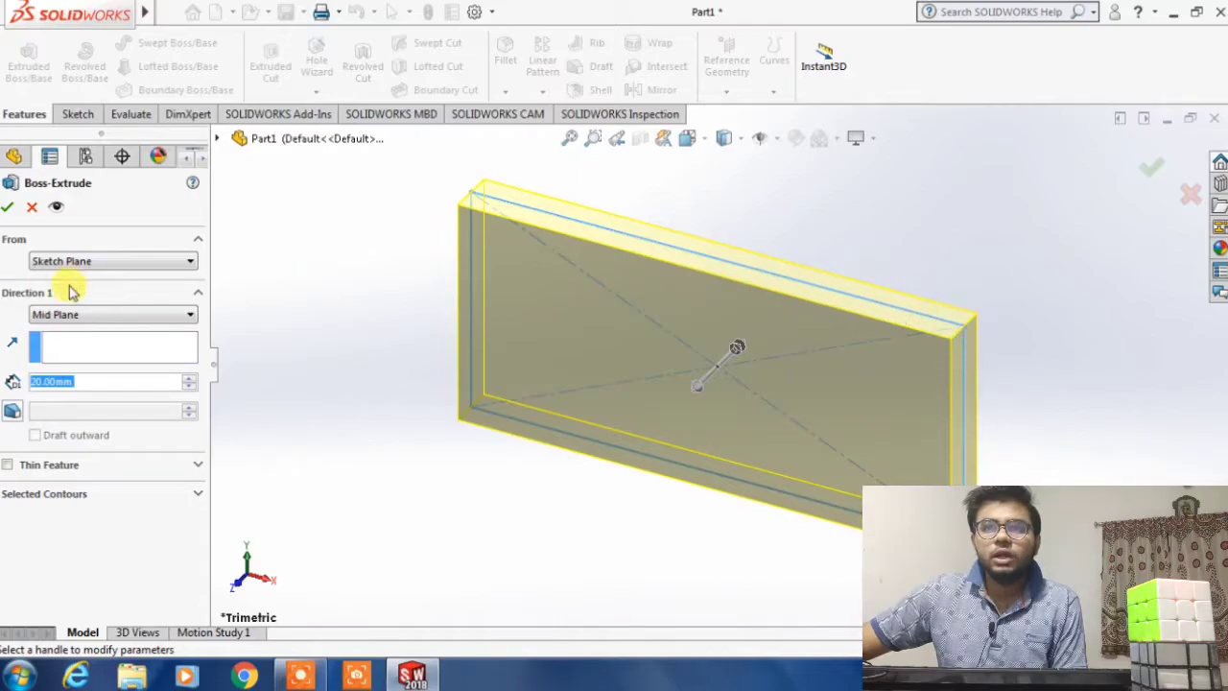
{"action": "left_click", "coordinate": [7, 208]}
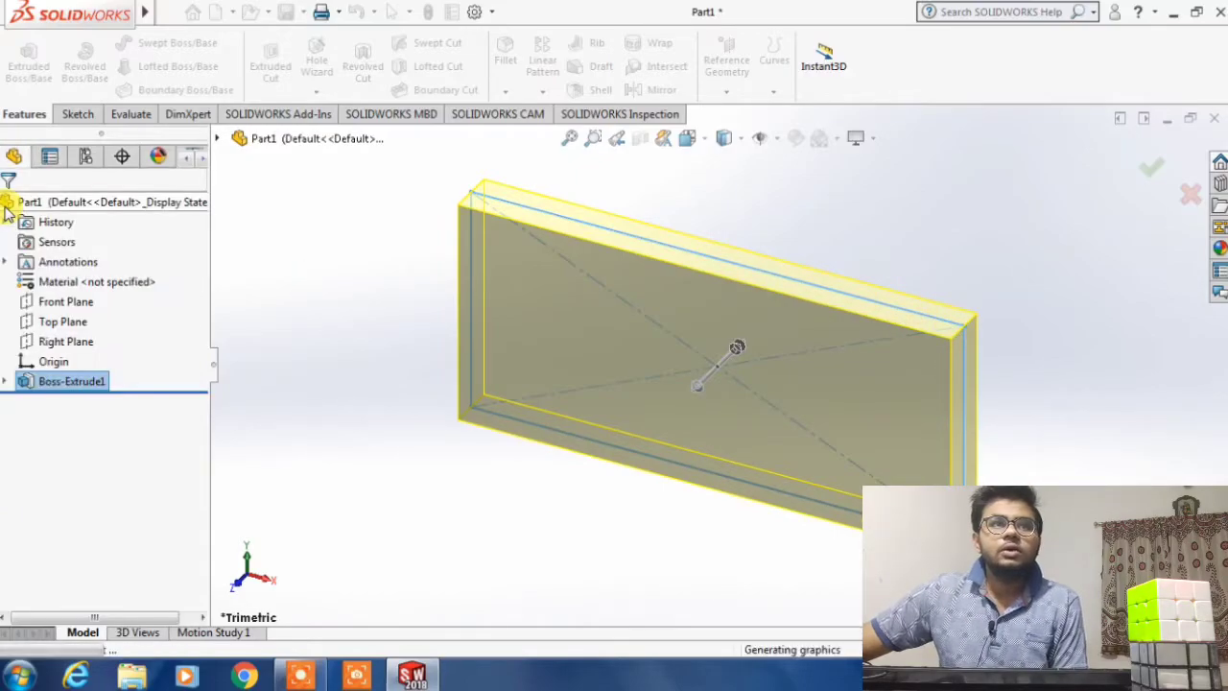
- Fillet all twelve edges of the block with a symmetric 5 mm radius
{"action": "middle_click_drag", "start_coordinate": [532, 509], "coordinate": [677, 371]}
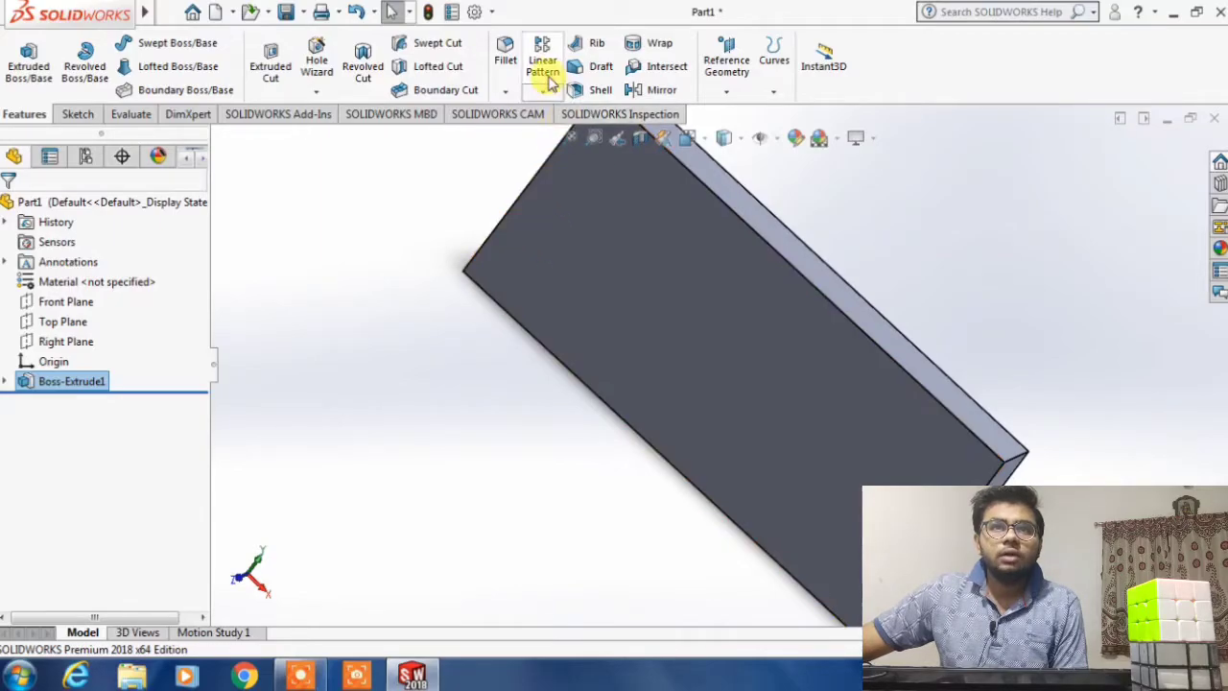
{"action": "left_click", "coordinate": [508, 57]}
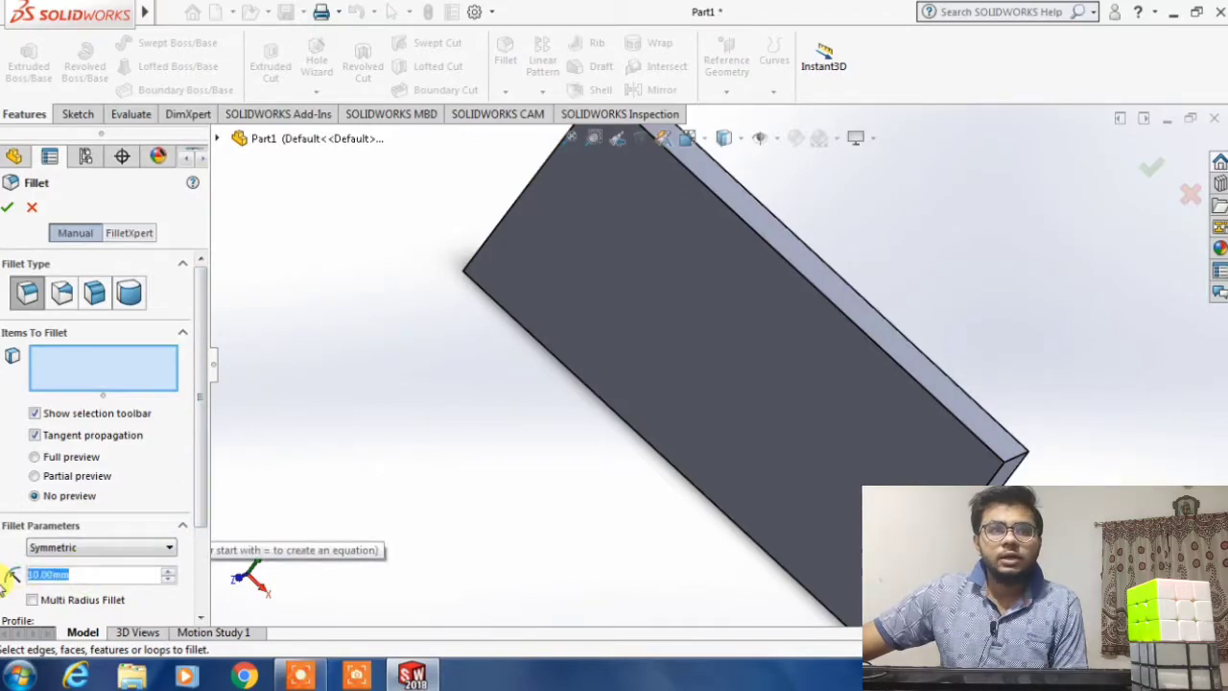
{"action": "type", "text": "5"}
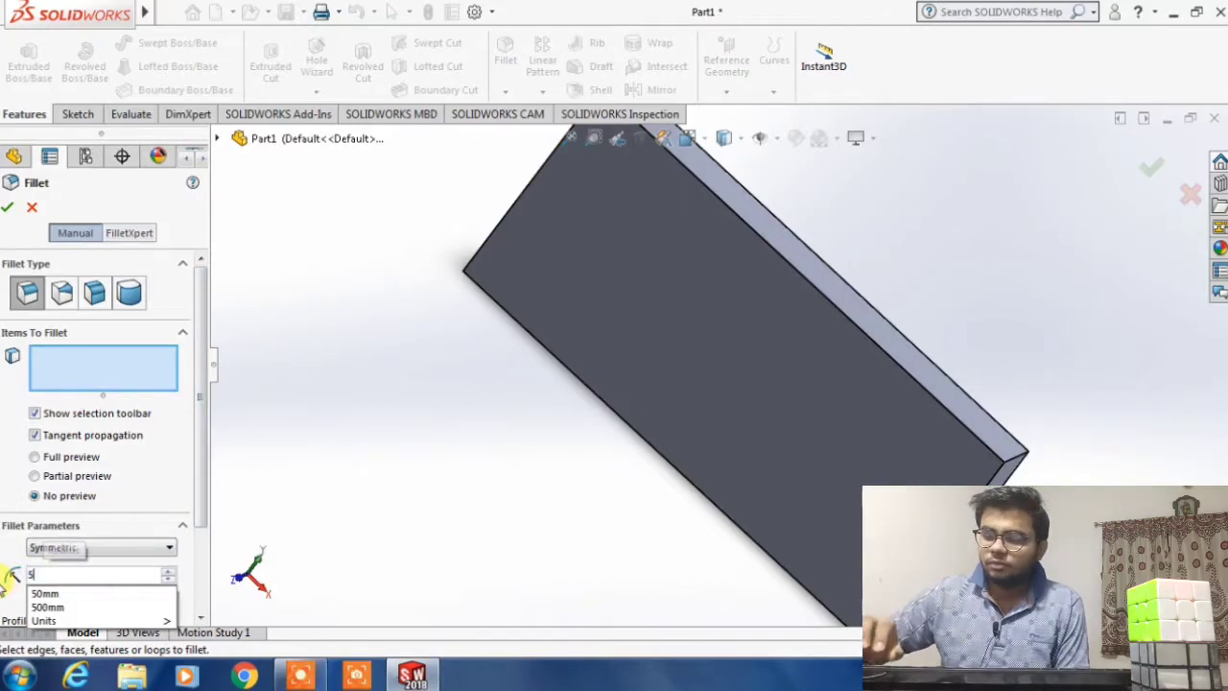
{"action": "left_click", "coordinate": [544, 357]}
{"action": "middle_click_drag", "start_coordinate": [496, 349], "coordinate": [745, 274]}
{"action": "left_click", "coordinate": [731, 305]}
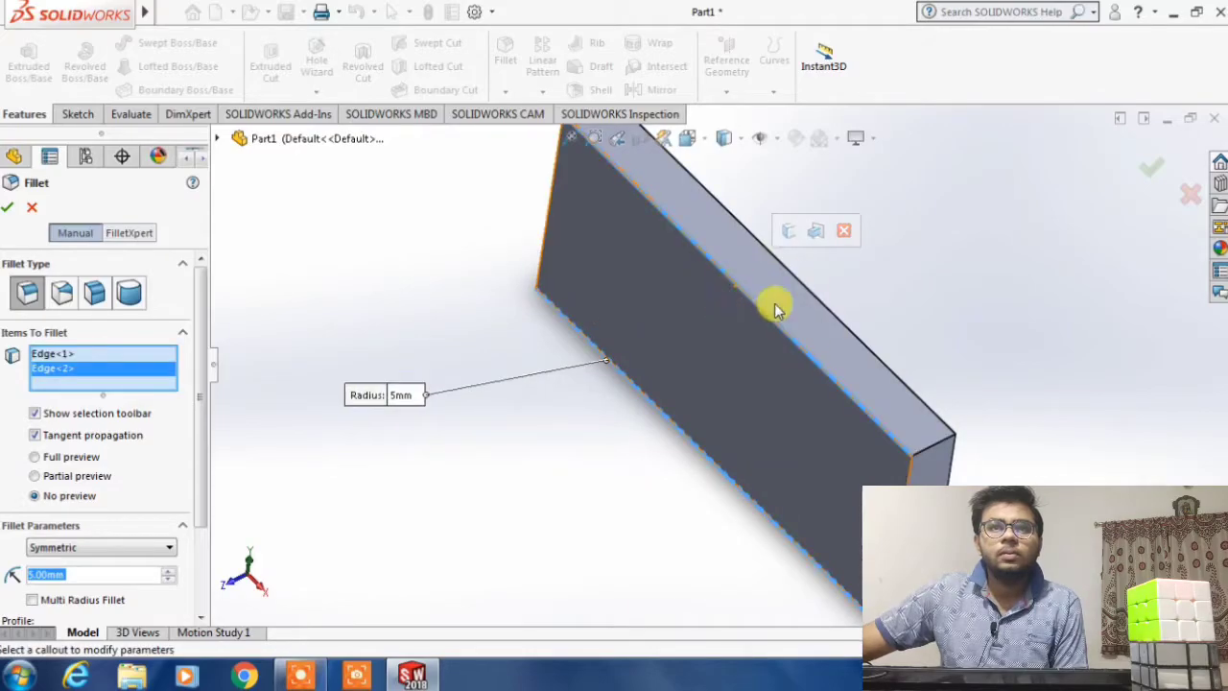
{"action": "left_click", "coordinate": [816, 232]}
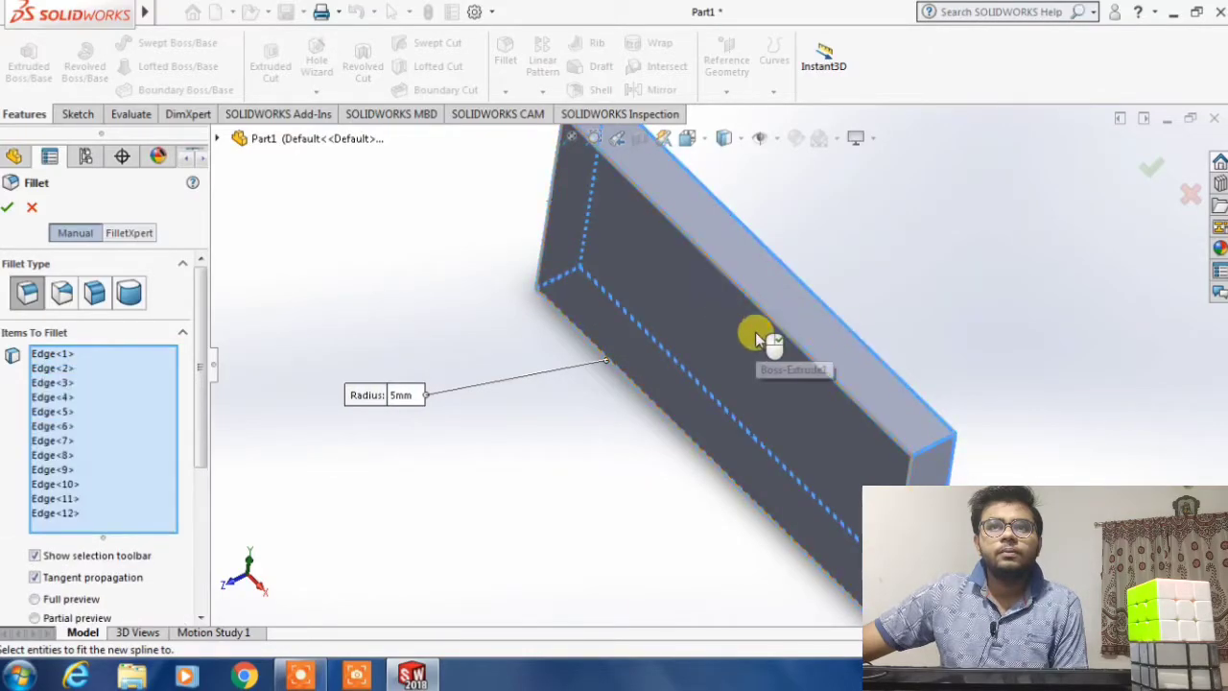
{"action": "middle_click_drag", "start_coordinate": [887, 312], "coordinate": [783, 331]}
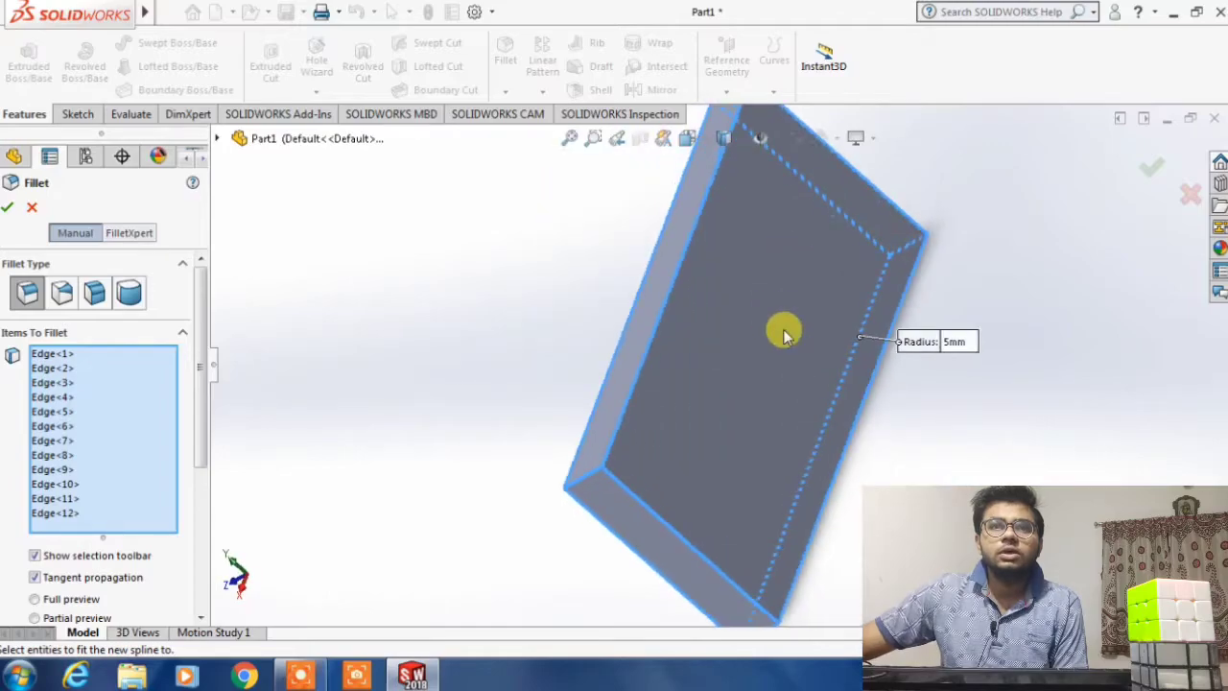
{"action": "scroll", "coordinate": [110, 460], "scroll_direction": "down", "scroll_amount": 5}
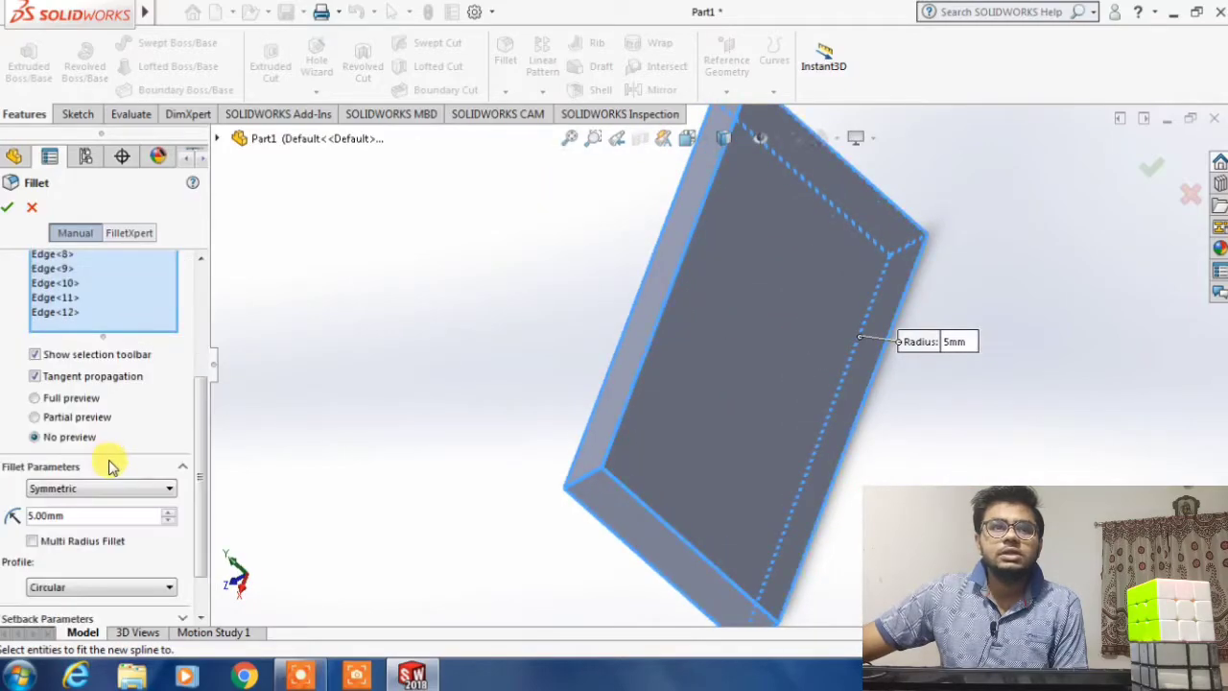
{"action": "left_click", "coordinate": [7, 209]}
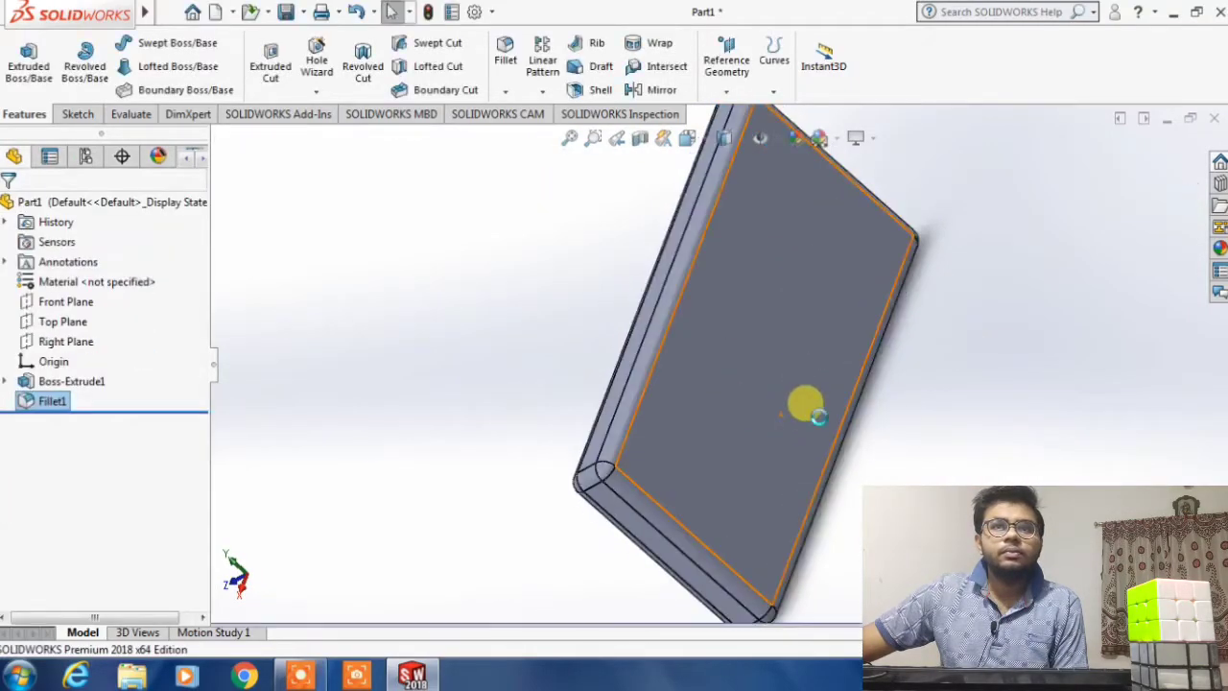
- Examine the filleted edges and corners of the block from several sides and at close range
{"action": "middle_click_drag", "start_coordinate": [816, 456], "coordinate": [727, 217]}
{"action": "scroll", "coordinate": [795, 384], "scroll_direction": "down", "scroll_amount": 5}
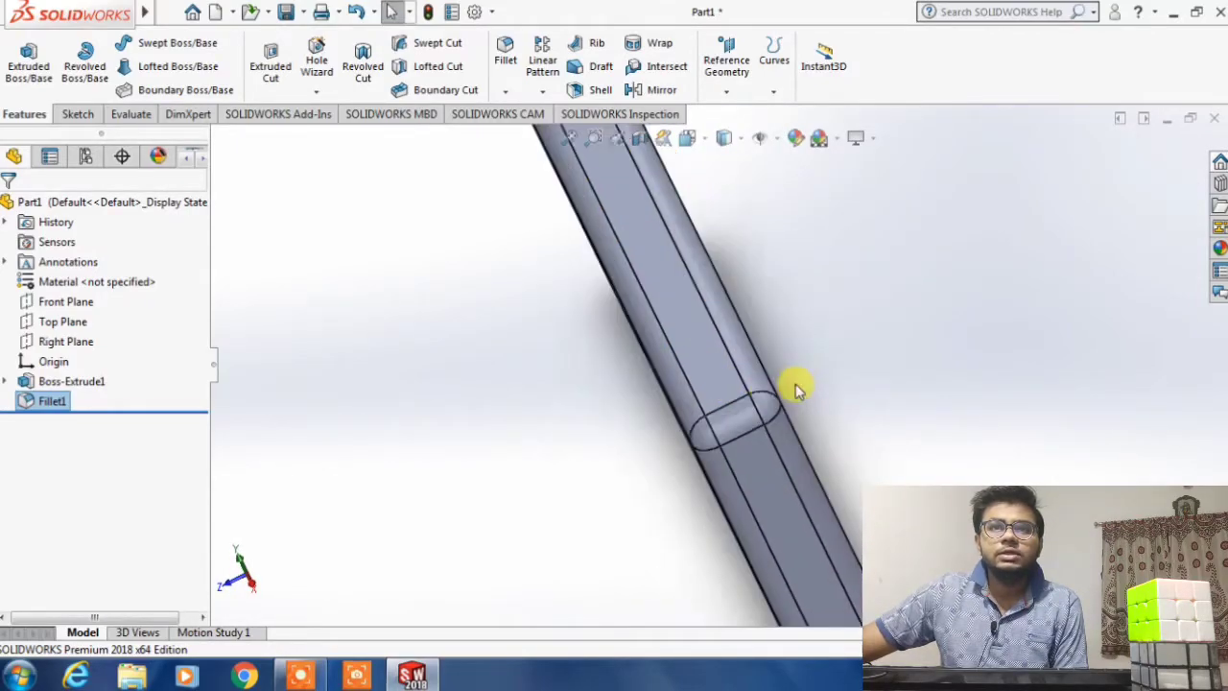
{"action": "middle_click_drag", "start_coordinate": [868, 396], "coordinate": [753, 442]}
{"action": "scroll", "coordinate": [753, 442], "scroll_direction": "up", "scroll_amount": 5}
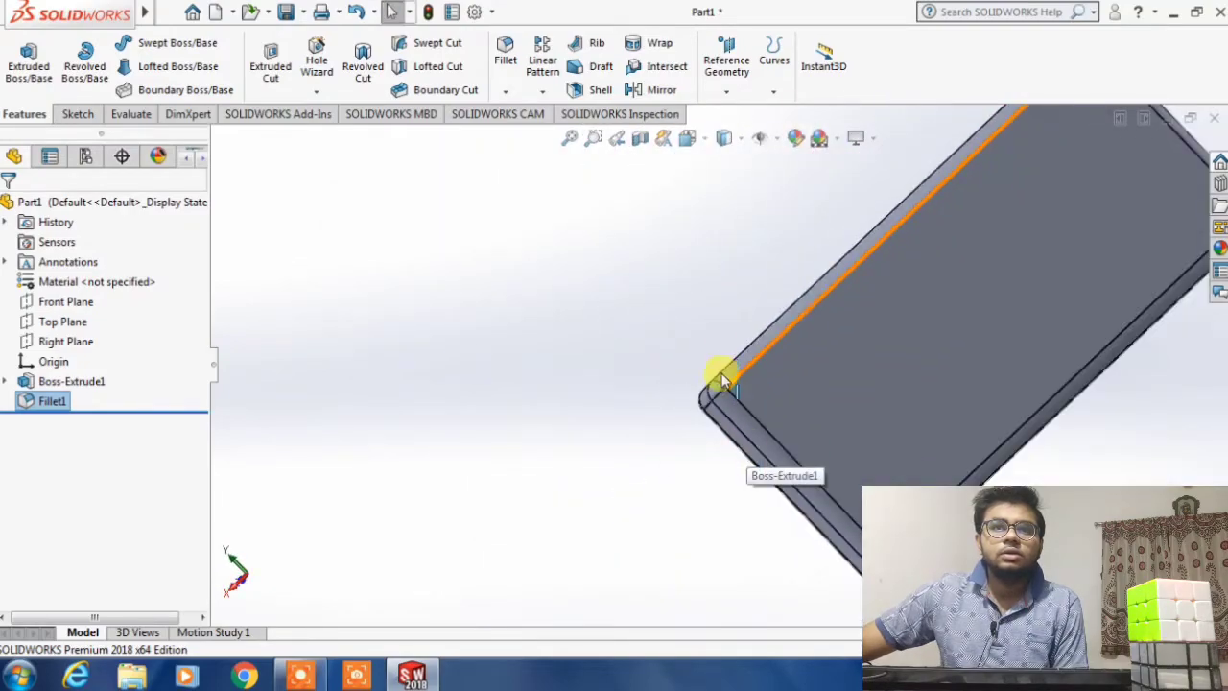
{"action": "scroll", "coordinate": [735, 368], "scroll_direction": "down", "scroll_amount": 3}
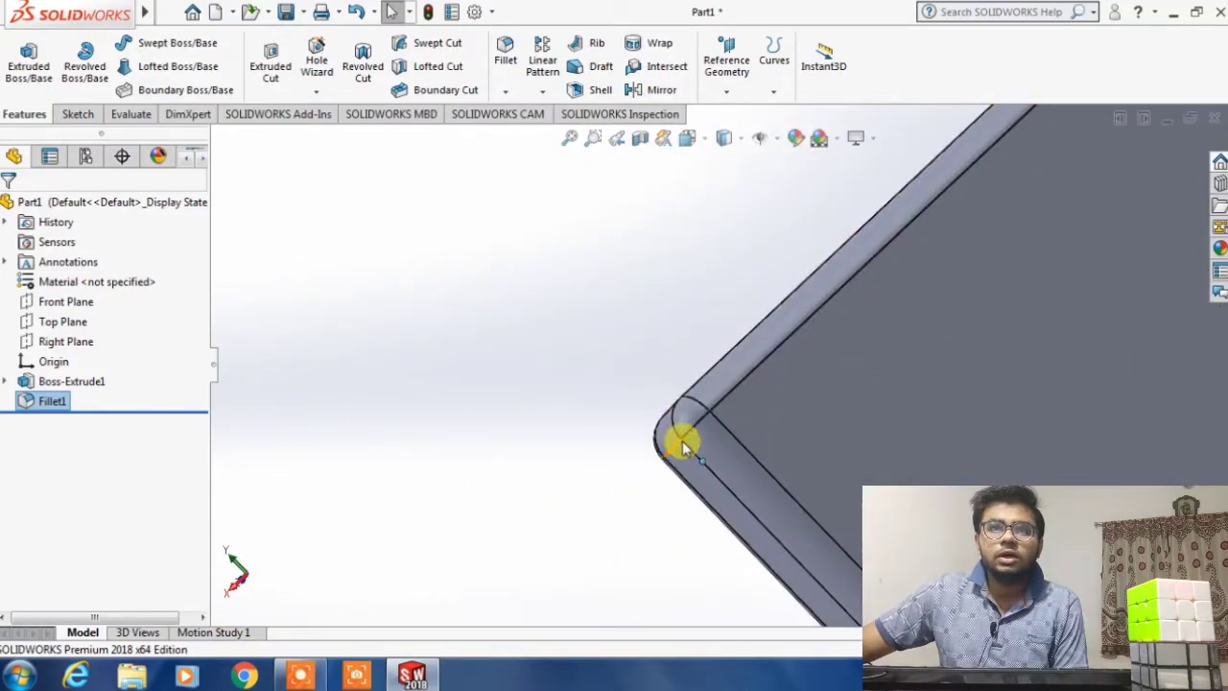
{"action": "scroll", "coordinate": [487, 367], "scroll_direction": "up", "scroll_amount": 3}
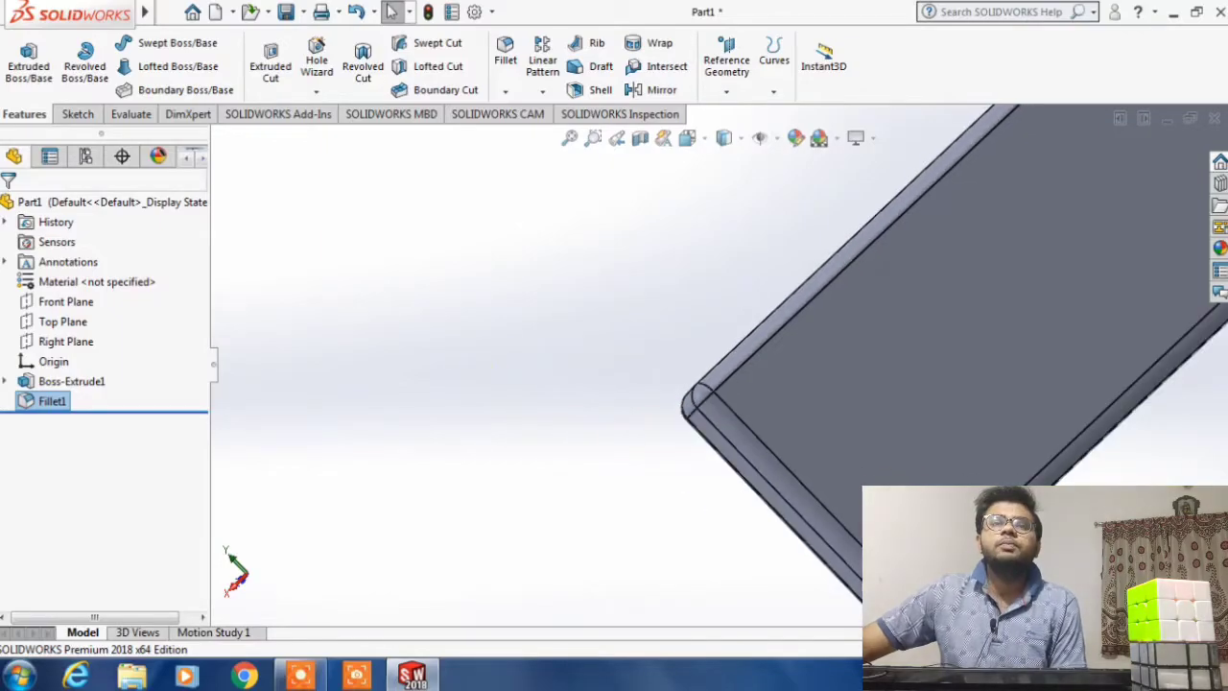
{"action": "scroll", "coordinate": [1103, 557], "scroll_direction": "down", "scroll_amount": 2}
{"action": "scroll", "coordinate": [1014, 472], "scroll_direction": "up", "scroll_amount": 4}
{"action": "scroll", "coordinate": [770, 351], "scroll_direction": "down", "scroll_amount": 2}
- Start a sketch on the block's large flat face and orient the view normal to it
{"action": "left_click", "coordinate": [740, 351]}
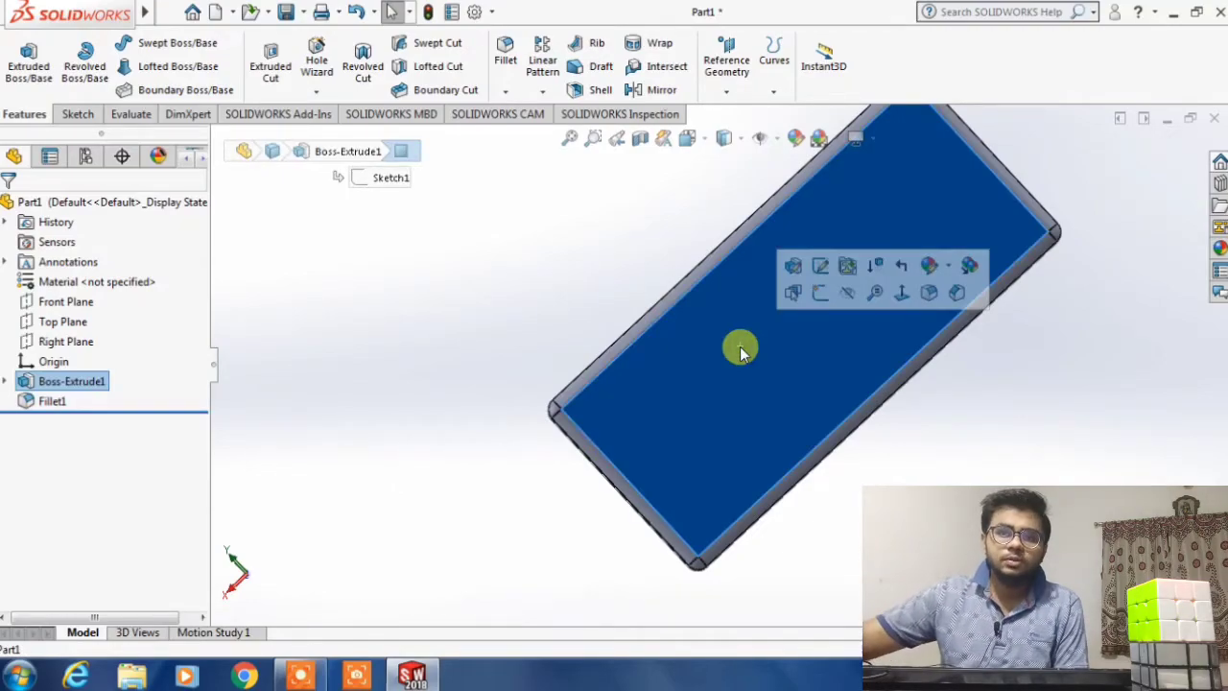
{"action": "right_click", "coordinate": [781, 348]}
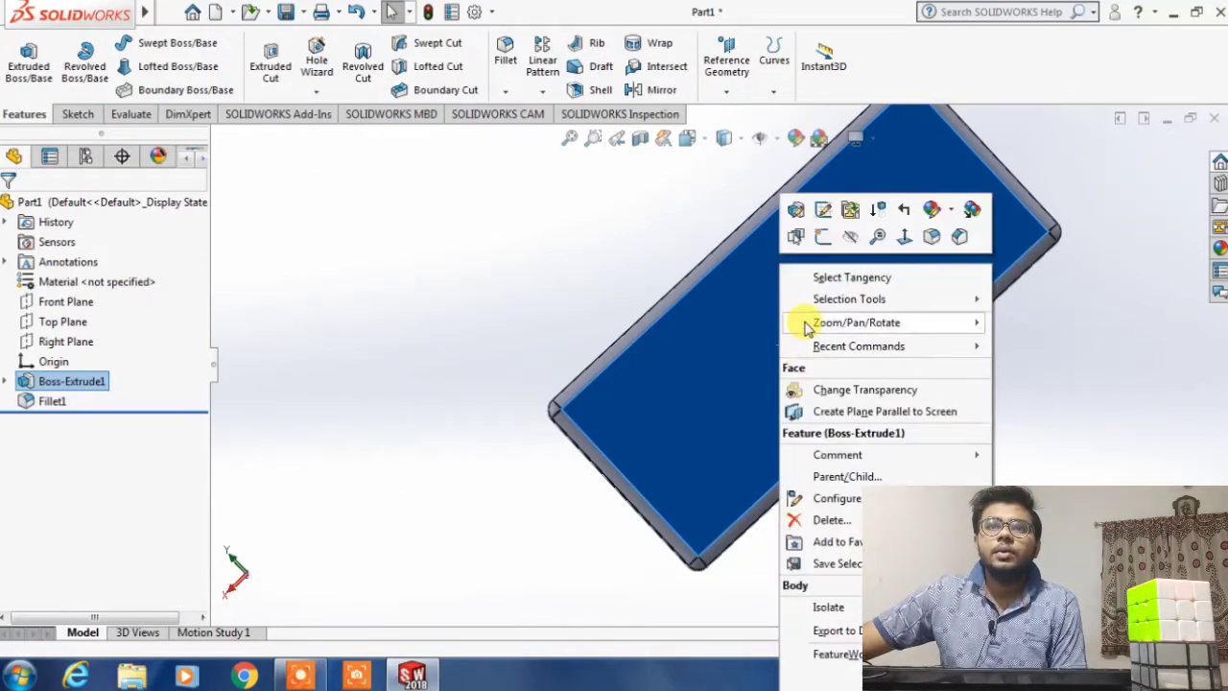
{"action": "left_click", "coordinate": [821, 240]}
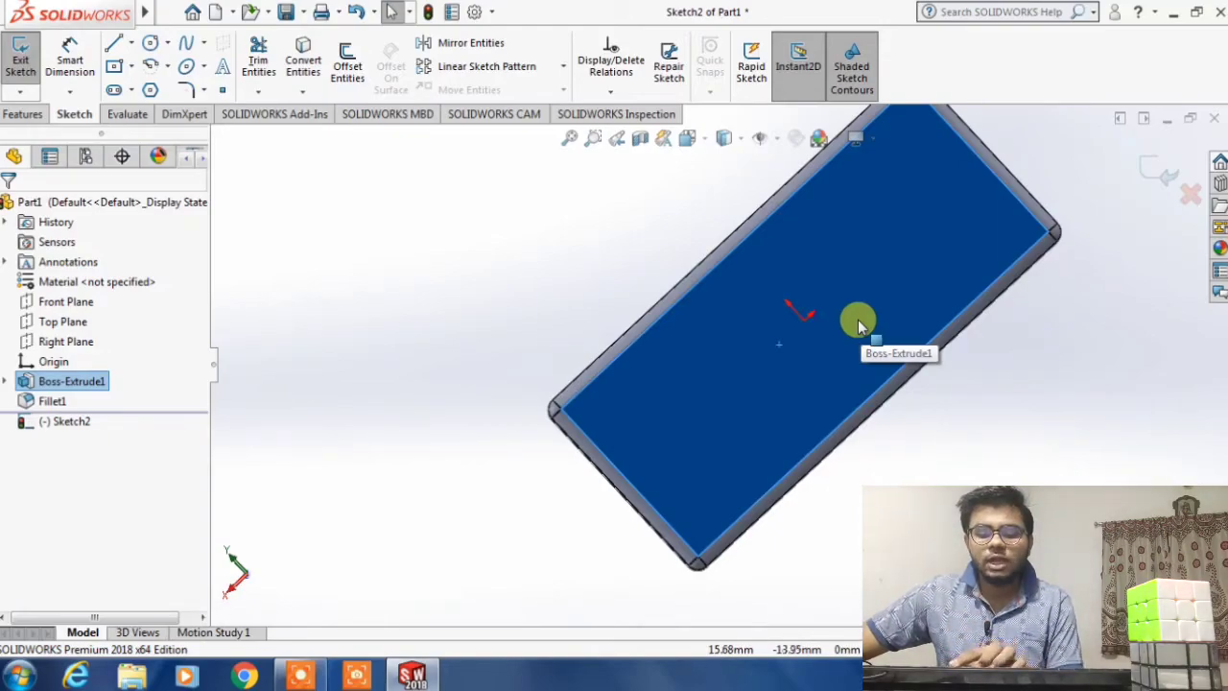
{"action": "key", "text": "ctrl+8"}
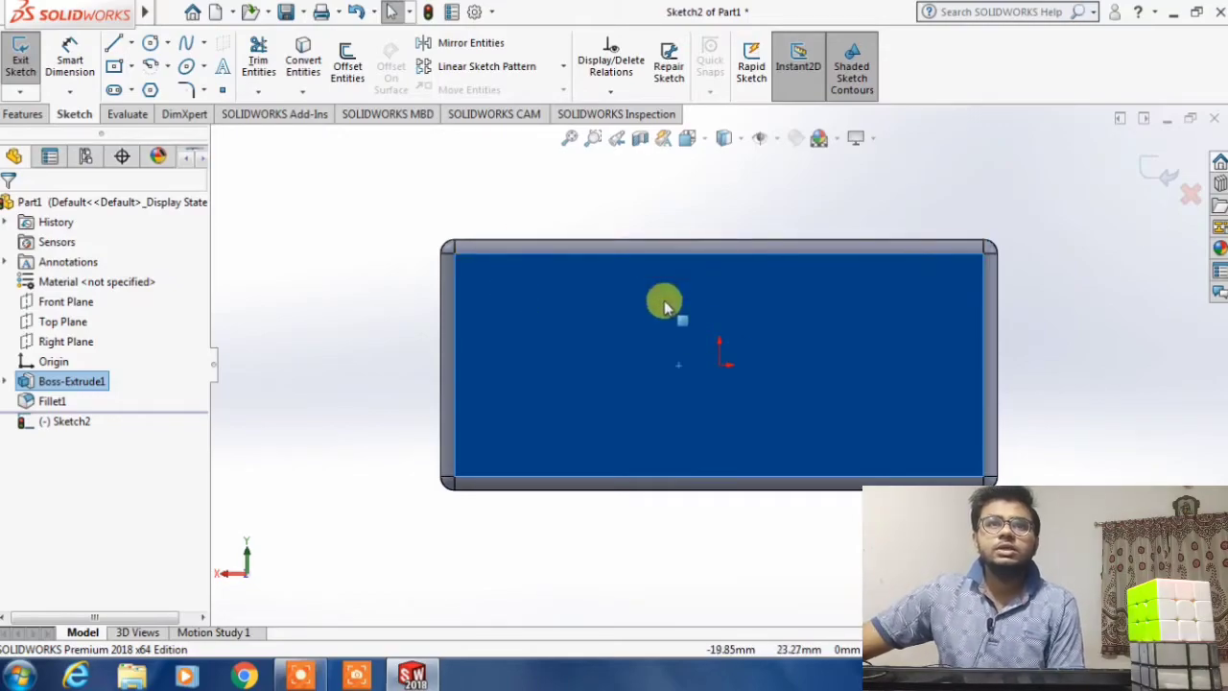
{"action": "left_click", "coordinate": [353, 240]}
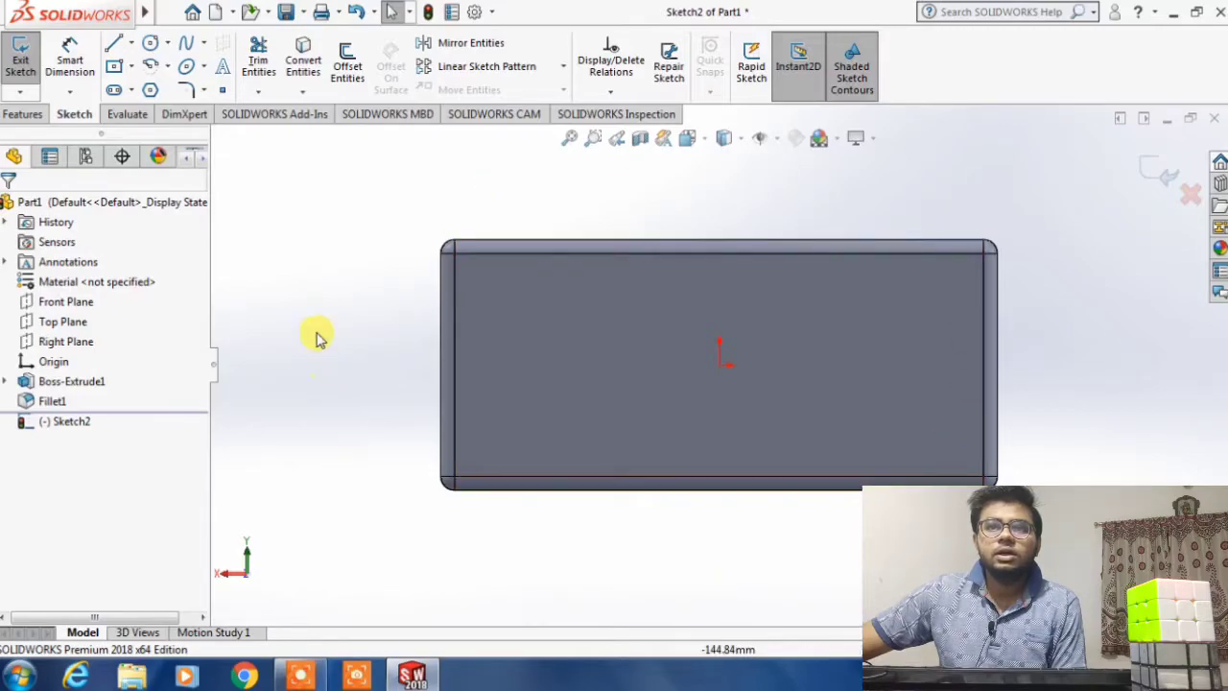
{"action": "left_click", "coordinate": [113, 65]}
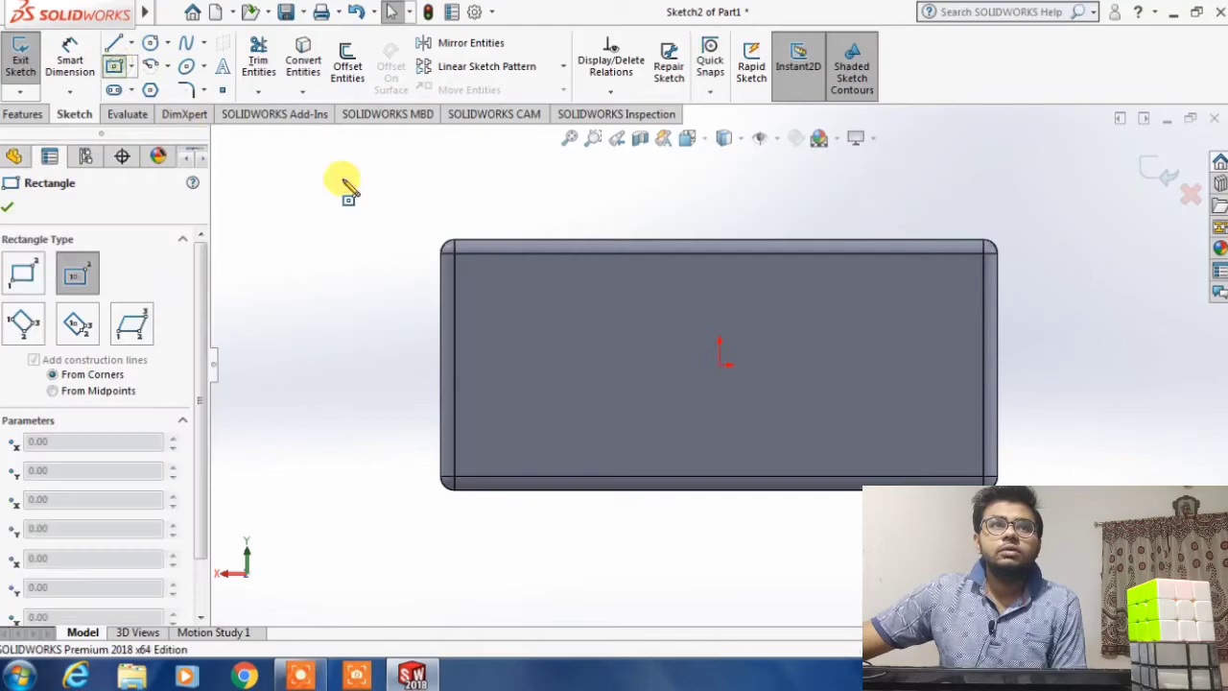
{"action": "left_click", "coordinate": [471, 270]}
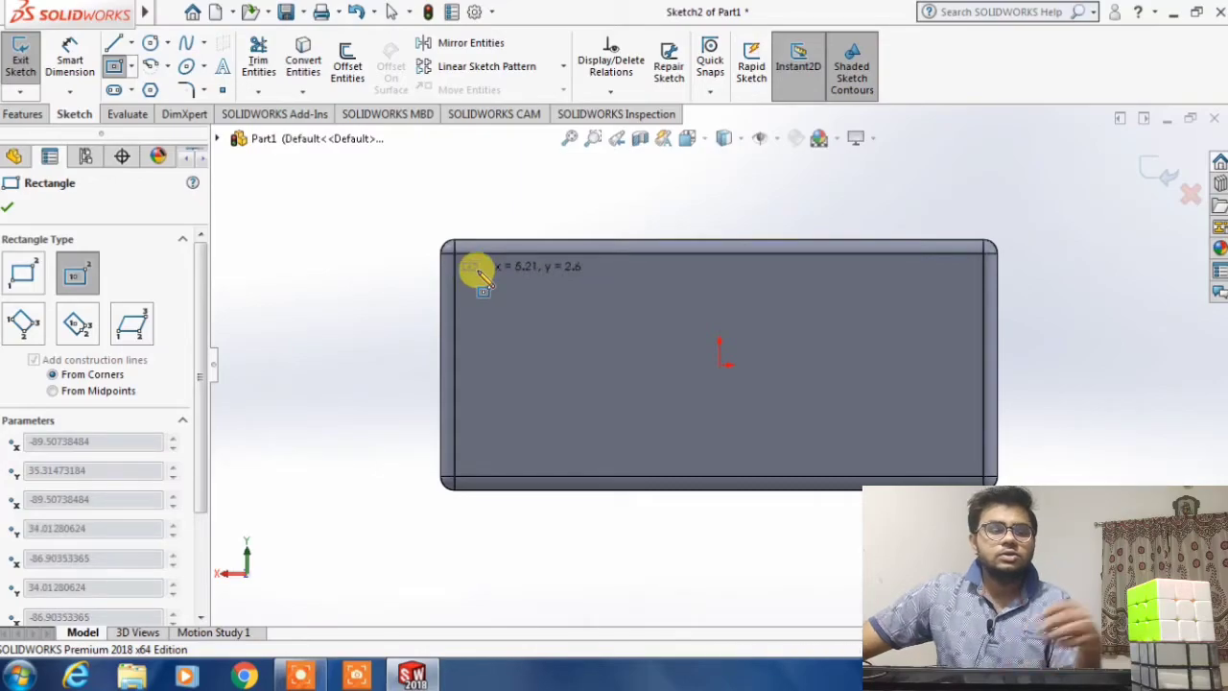
{"action": "key", "text": "Escape"}
- Sketch four small corner rectangles, one near each corner of the face, the upper-left one about 7 by 7 mm
{"action": "left_click", "coordinate": [132, 65]}
{"action": "left_click", "coordinate": [153, 87]}
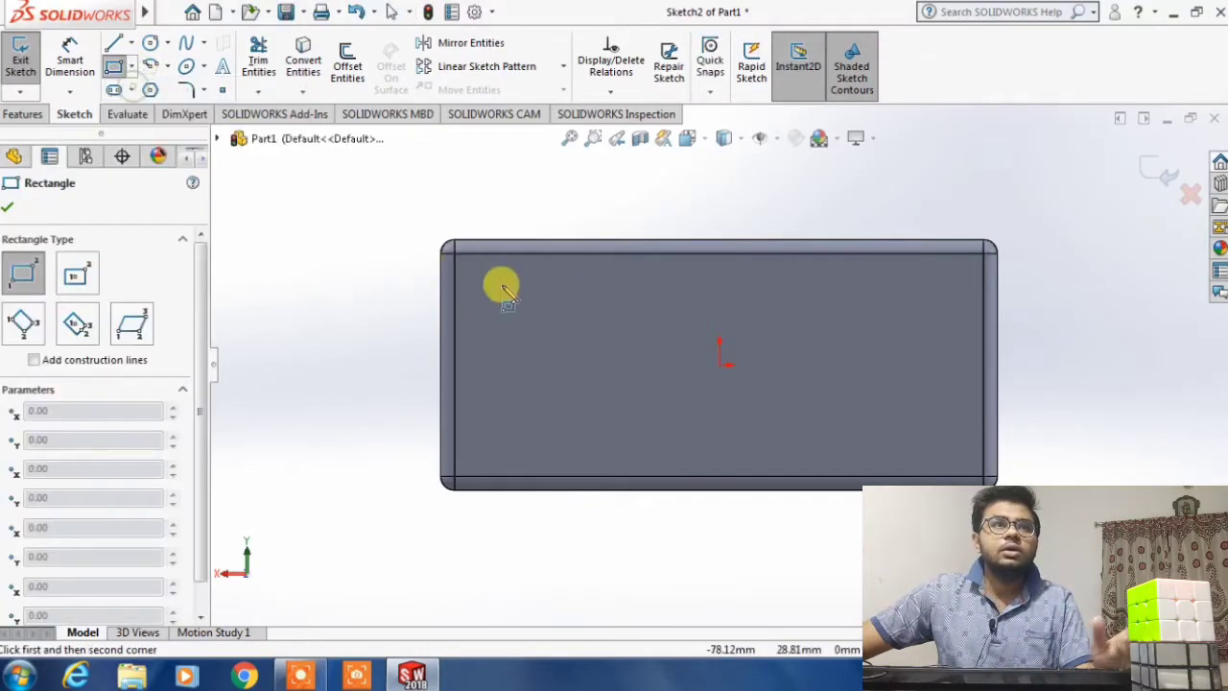
{"action": "left_click", "coordinate": [471, 269]}
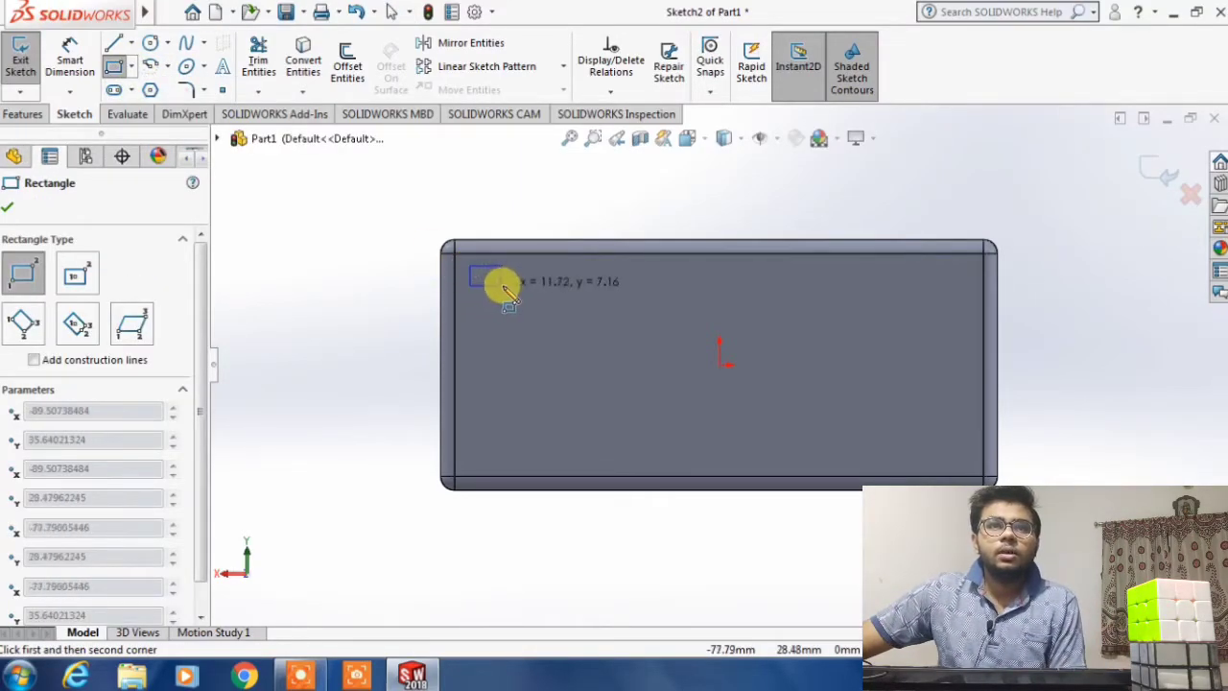
{"action": "left_click", "coordinate": [490, 287]}
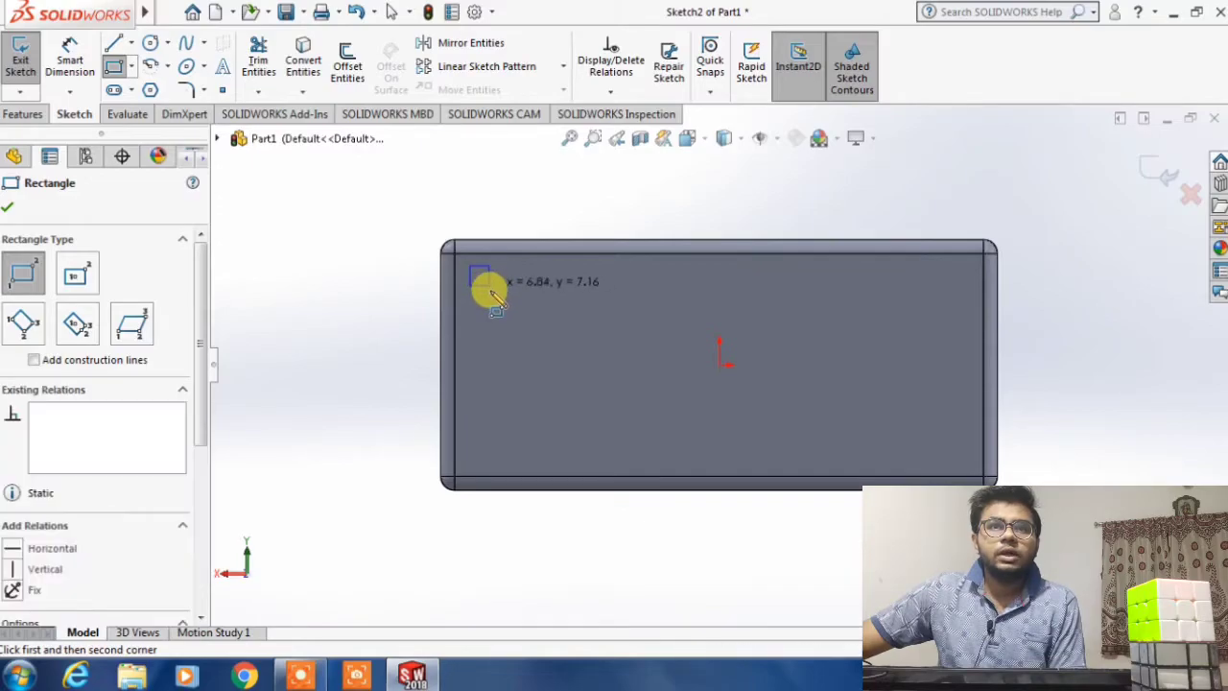
{"action": "left_click", "coordinate": [471, 454]}
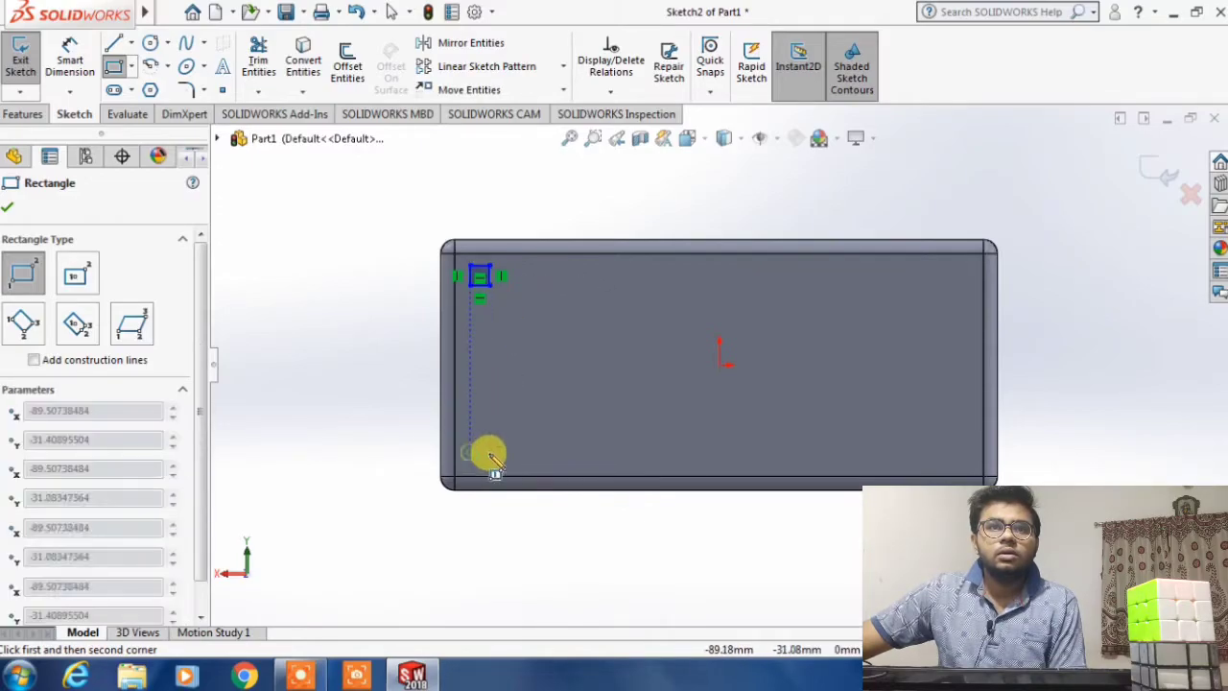
{"action": "left_click", "coordinate": [491, 470]}
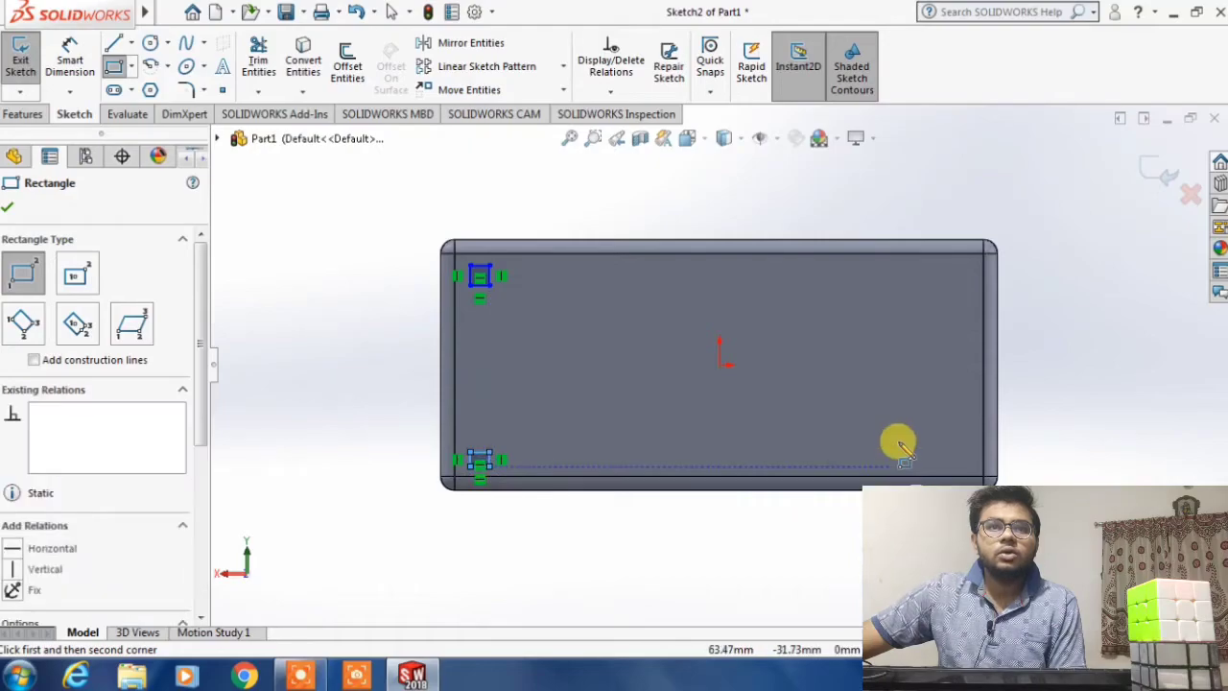
{"action": "left_click", "coordinate": [947, 460]}
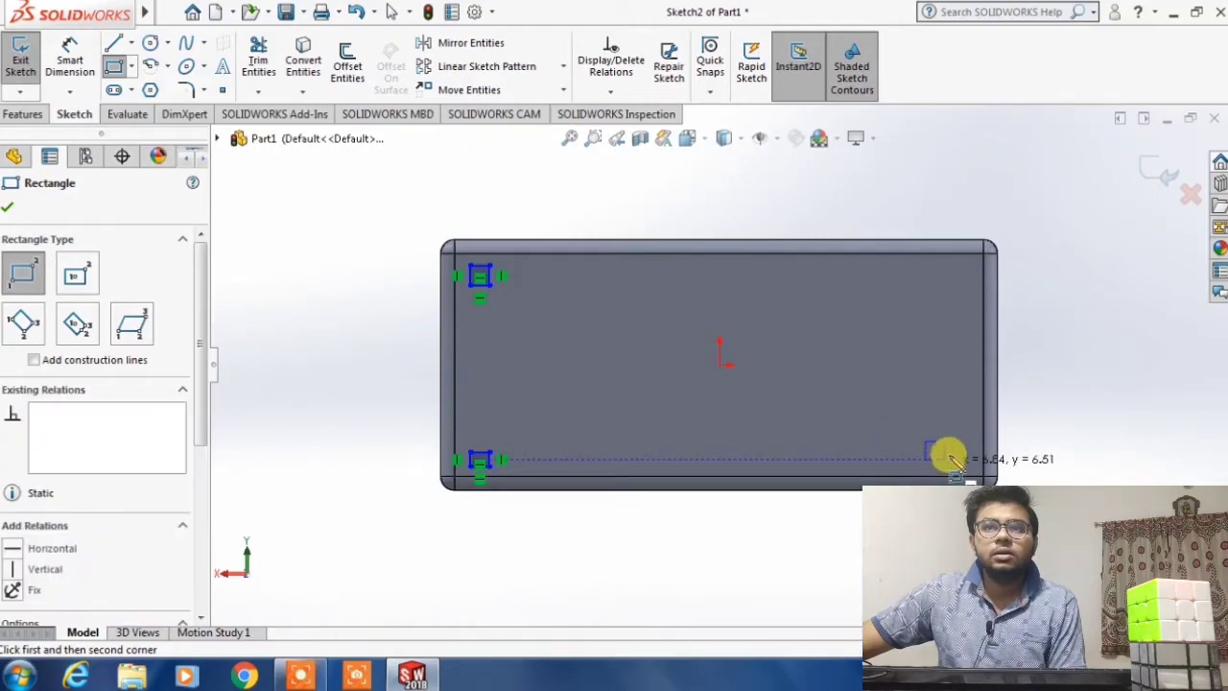
{"action": "left_click", "coordinate": [927, 276]}
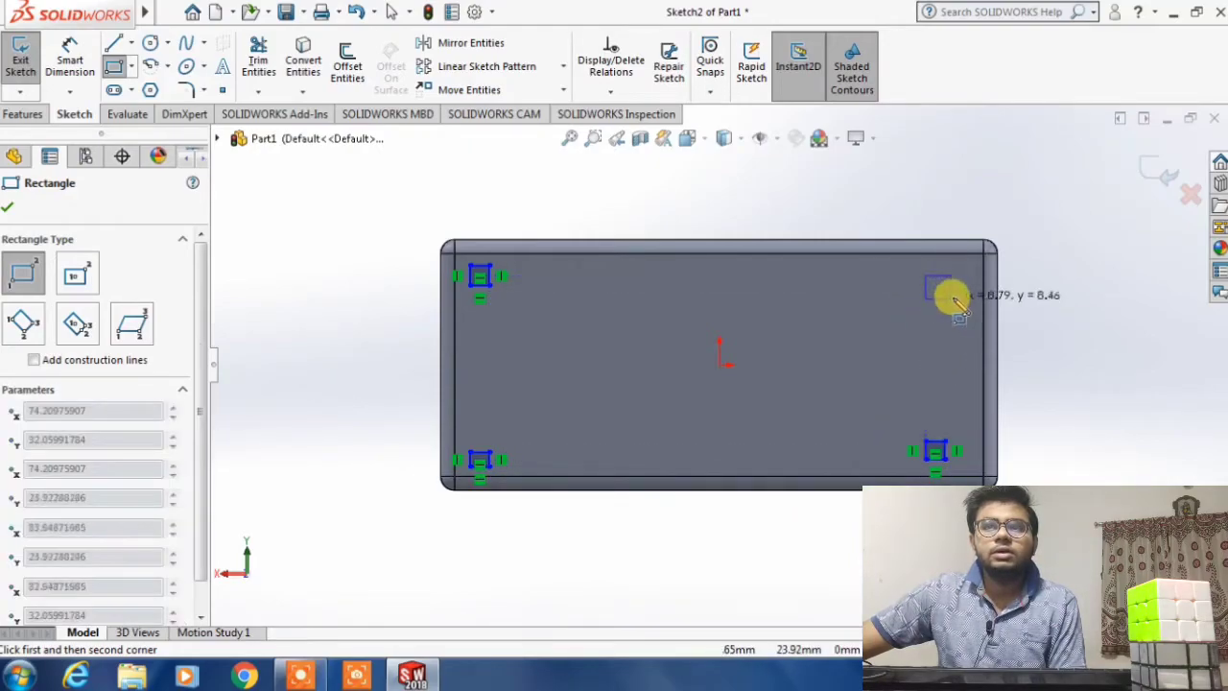
{"action": "left_click", "coordinate": [956, 296]}
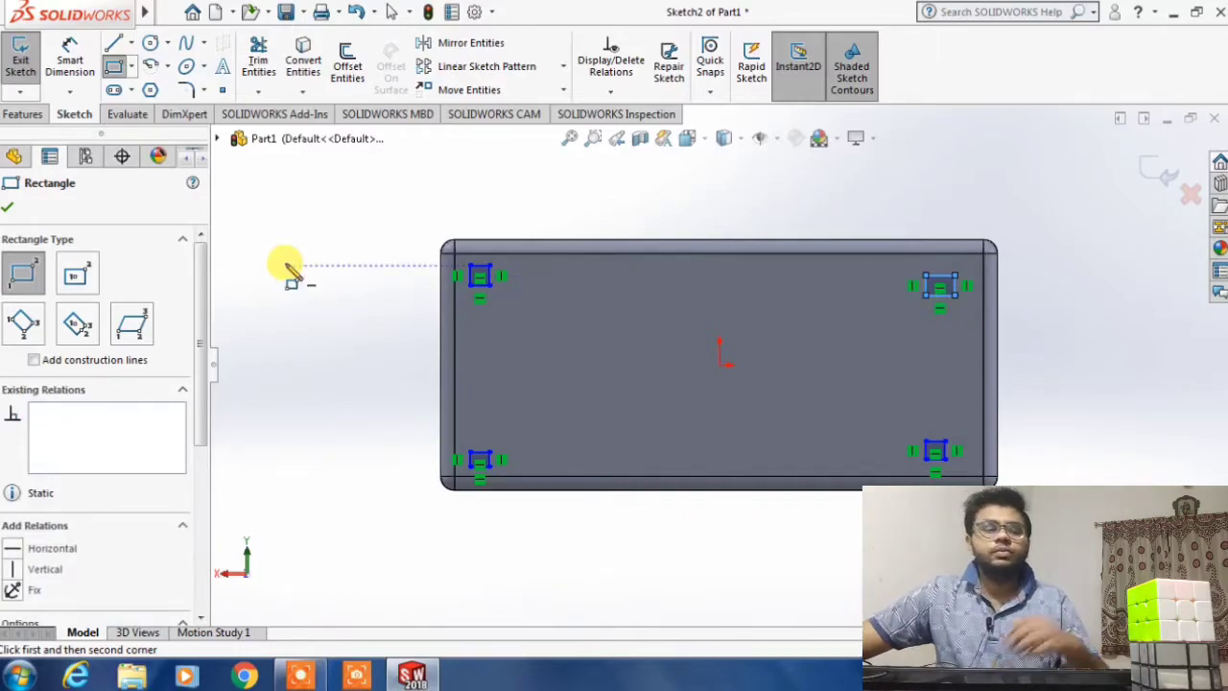
{"action": "key", "text": "Escape"}
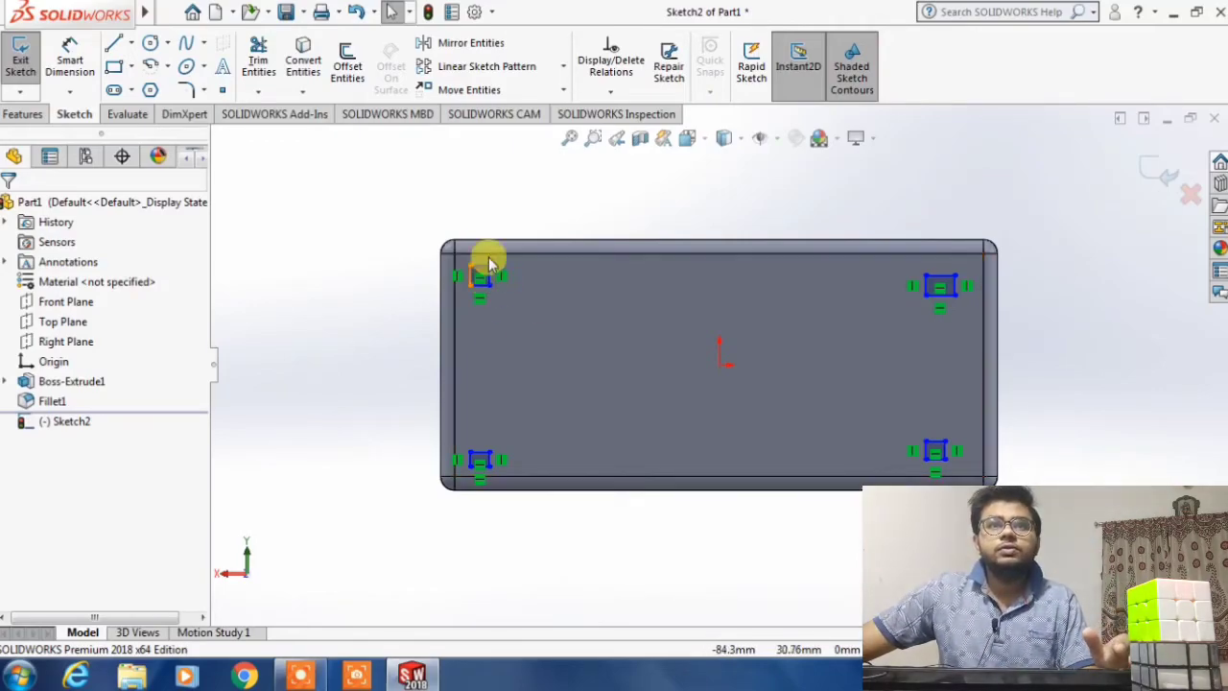
- Dimension the upper-left small rectangle to 5 mm wide and 5 mm high
{"action": "left_click", "coordinate": [67, 58]}
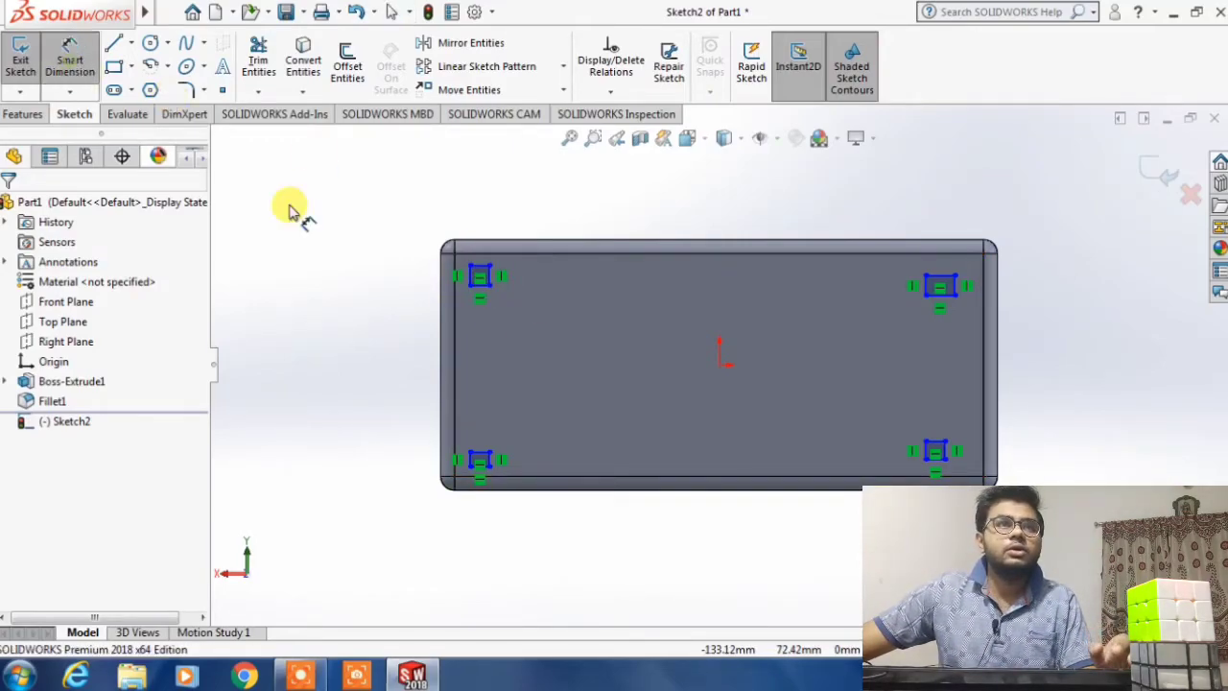
{"action": "scroll", "coordinate": [498, 281], "scroll_direction": "down", "scroll_amount": 4}
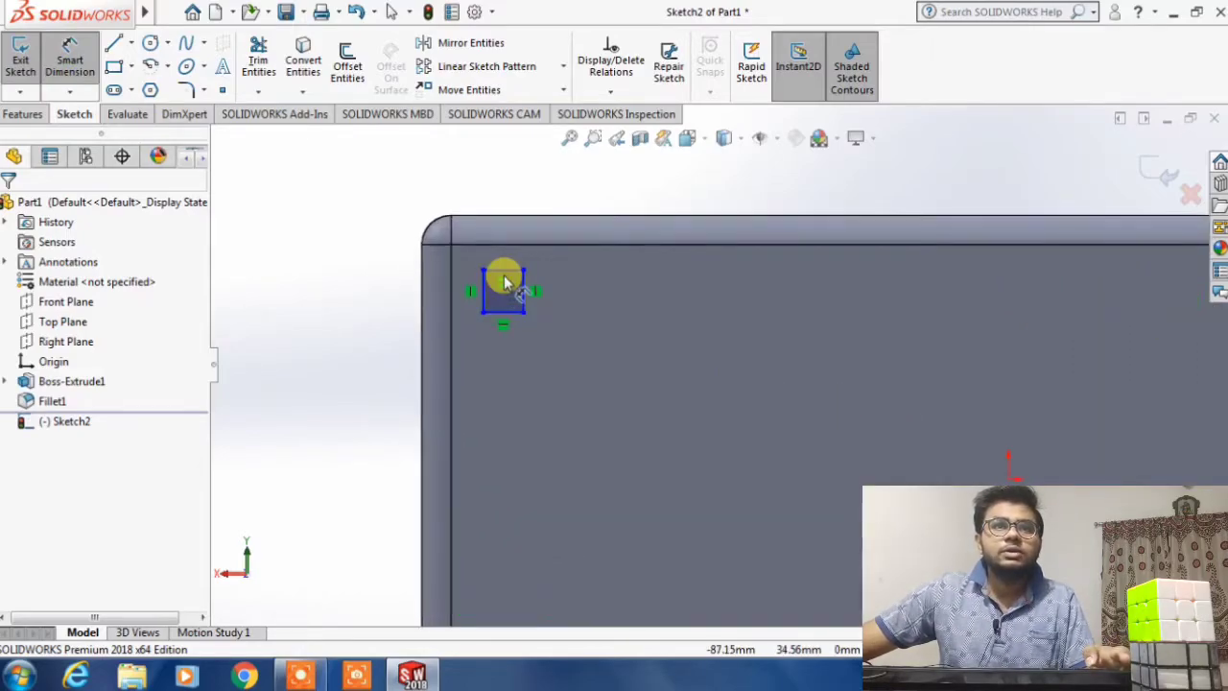
{"action": "left_click", "coordinate": [508, 277]}
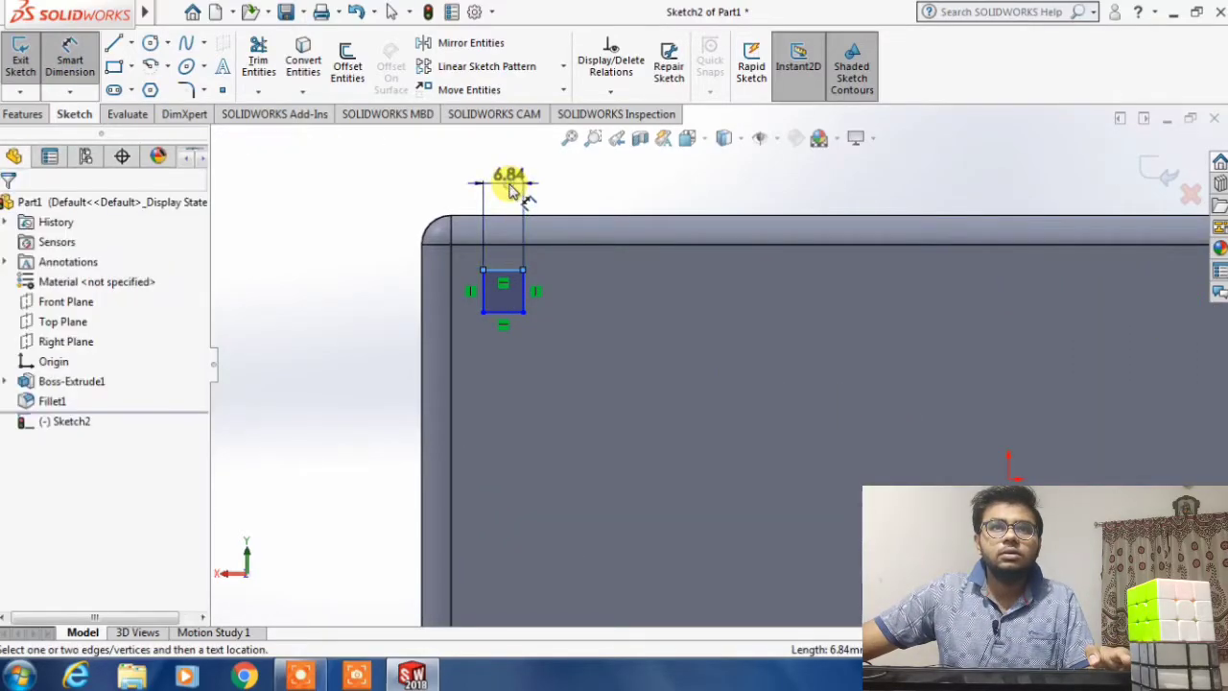
{"action": "left_click", "coordinate": [509, 184]}
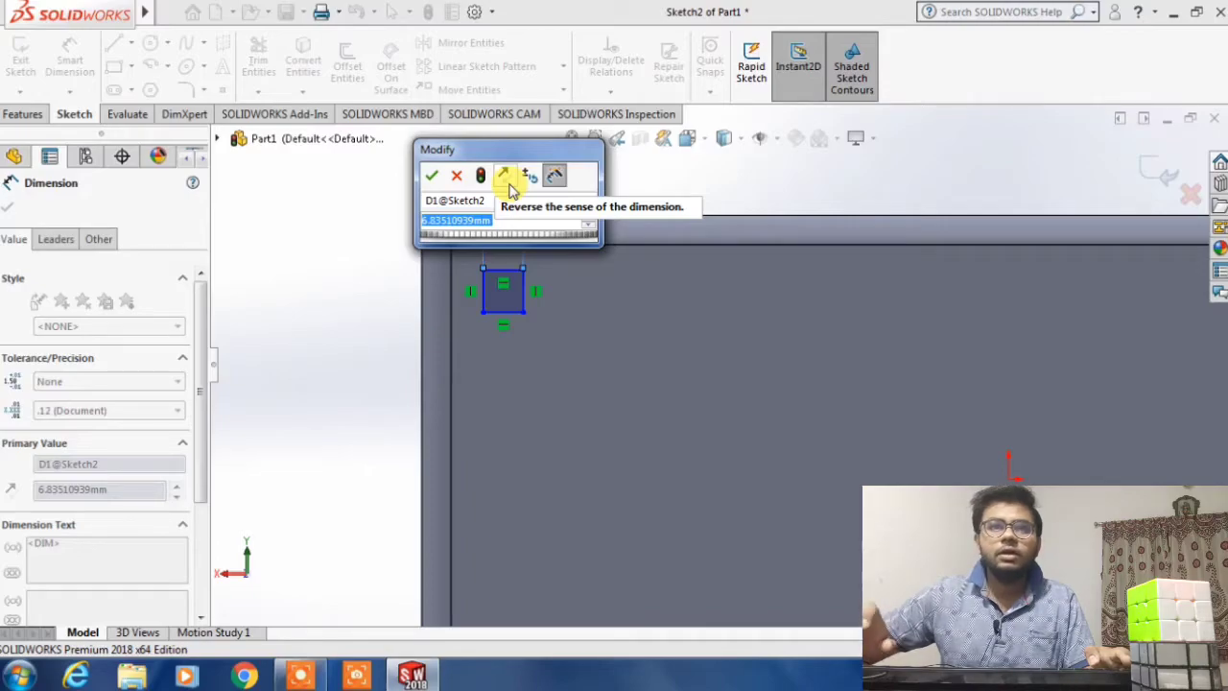
{"action": "type", "text": "5"}
{"action": "key", "text": "Return"}
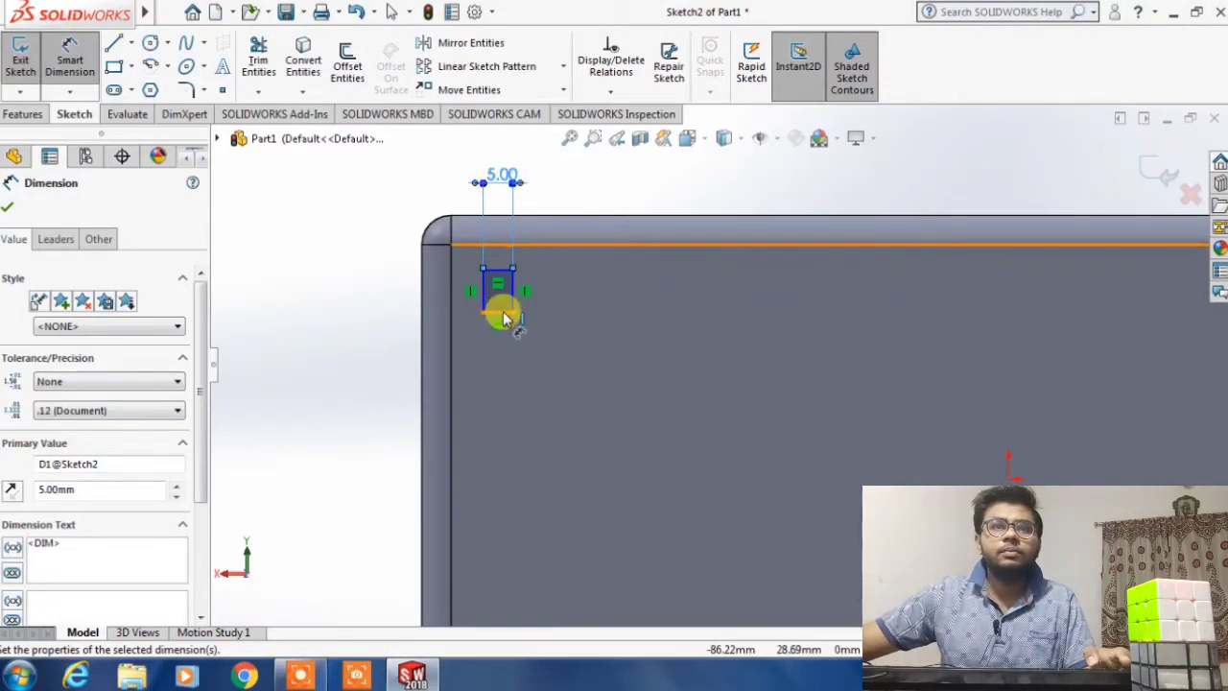
{"action": "left_click", "coordinate": [516, 289]}
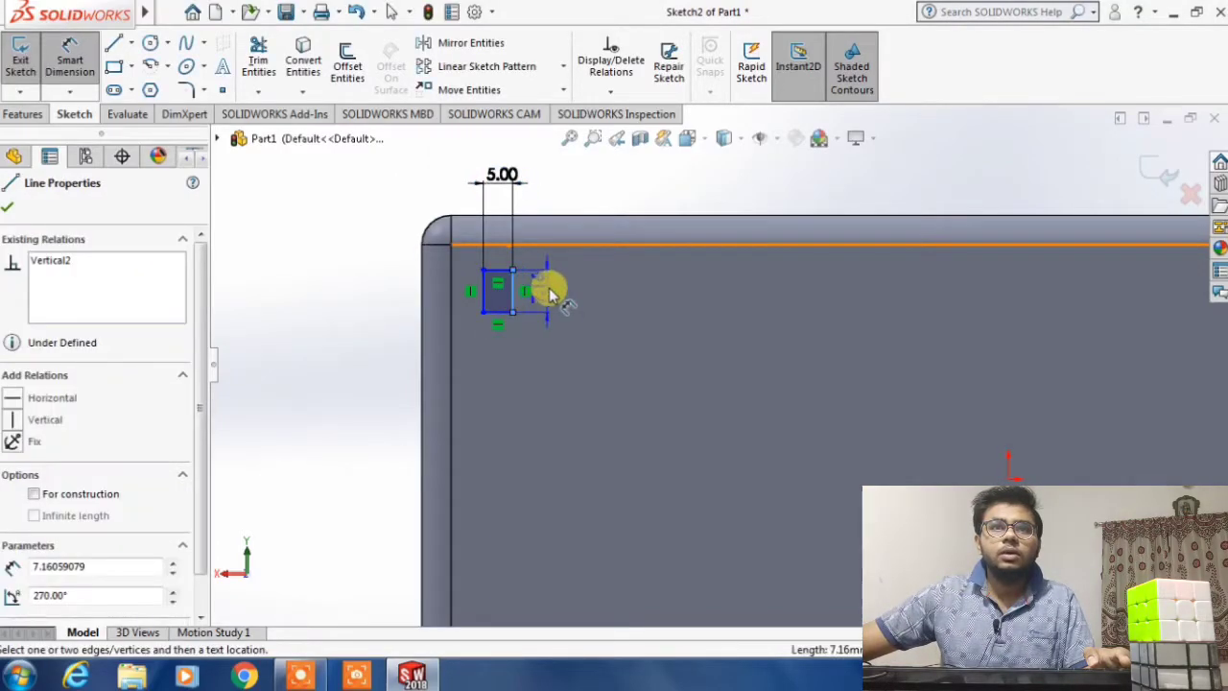
{"action": "left_click", "coordinate": [548, 292]}
{"action": "type", "text": "5"}
{"action": "key", "text": "Return"}
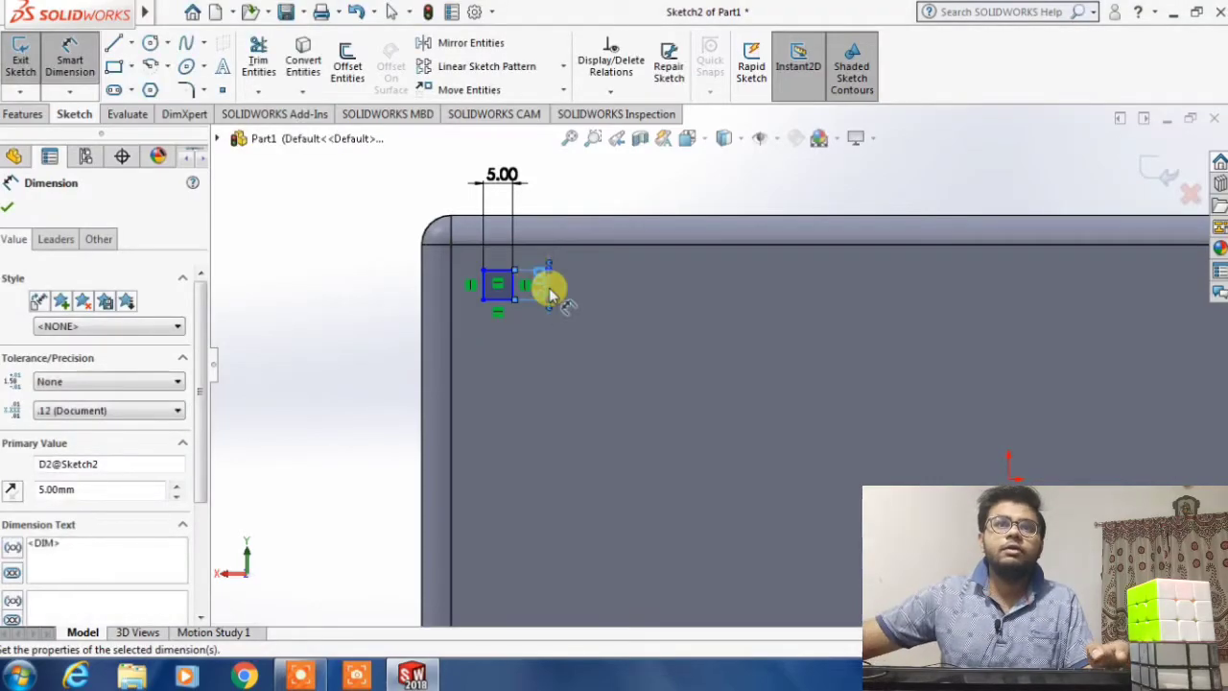
{"action": "left_click", "coordinate": [404, 259]}
{"action": "left_click", "coordinate": [496, 278]}
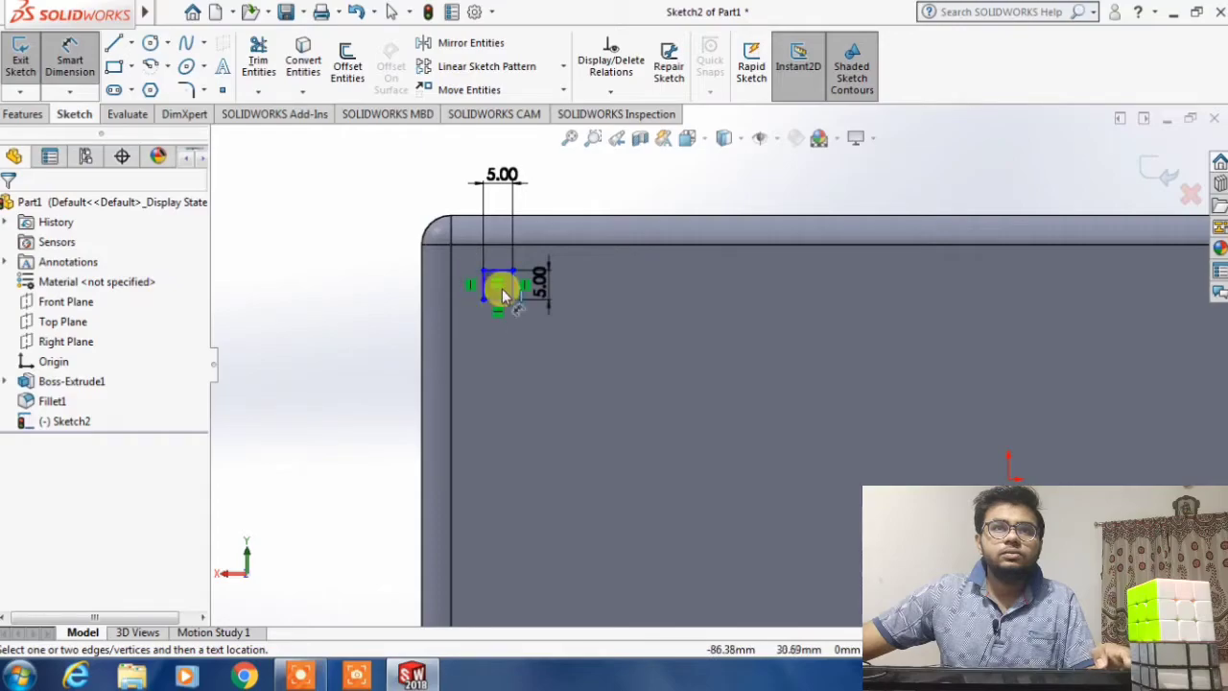
{"action": "left_click", "coordinate": [528, 278]}
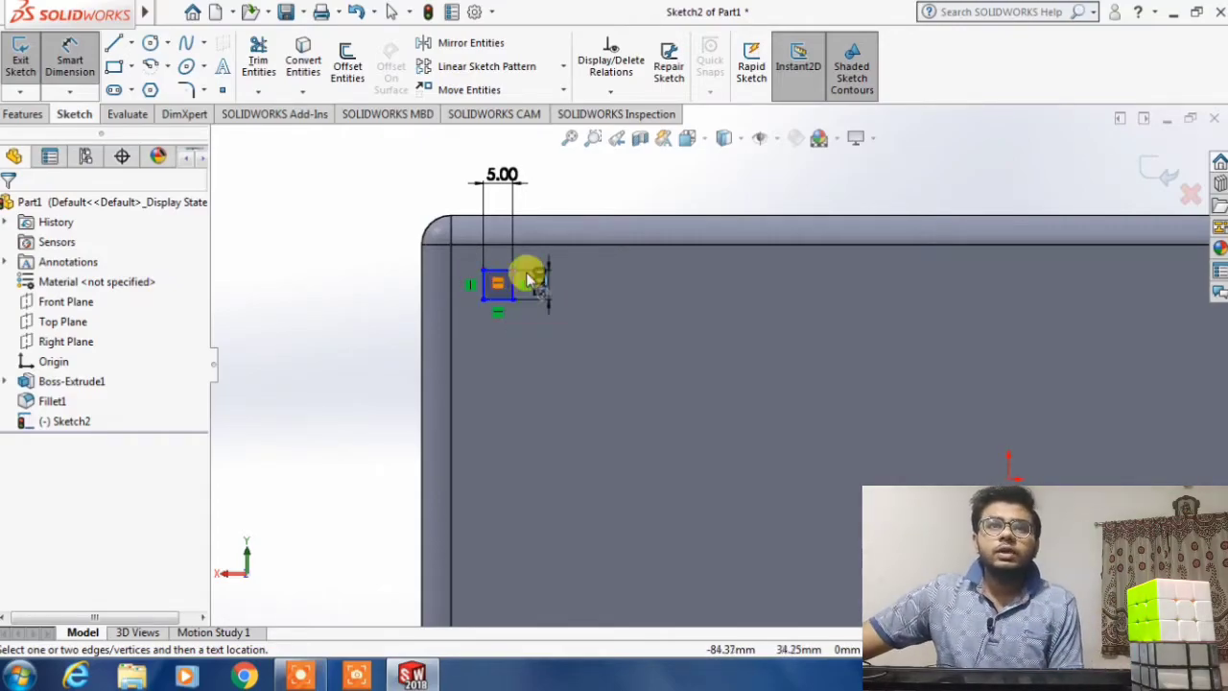
{"action": "left_click", "coordinate": [503, 315]}
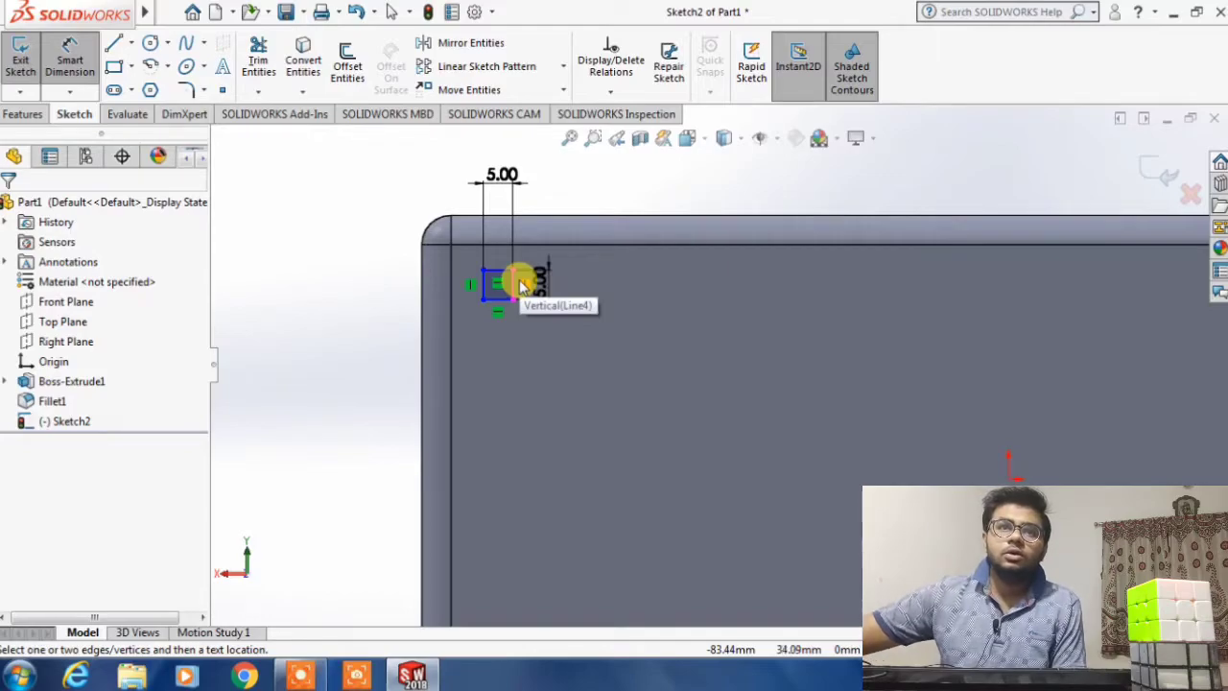
- Dimension the upper-left square's top-left corner 4 mm below the upper edge of the flat face
{"action": "scroll", "coordinate": [489, 273], "scroll_direction": "down", "scroll_amount": 2}
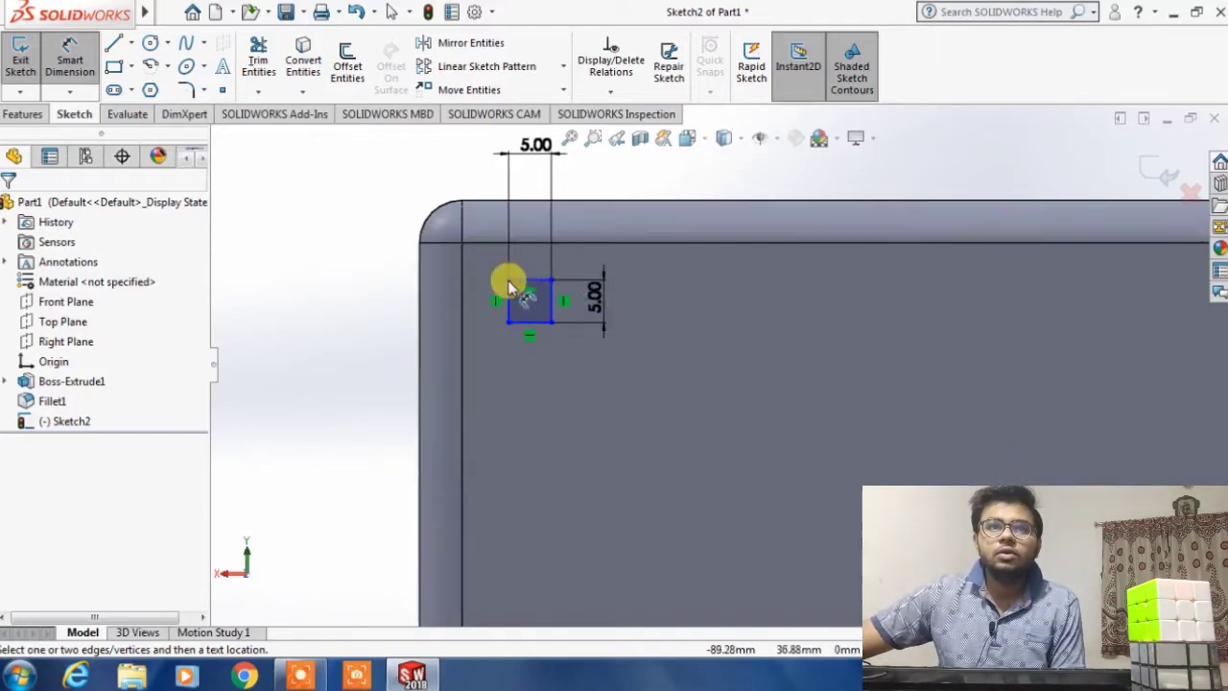
{"action": "left_click", "coordinate": [576, 307]}
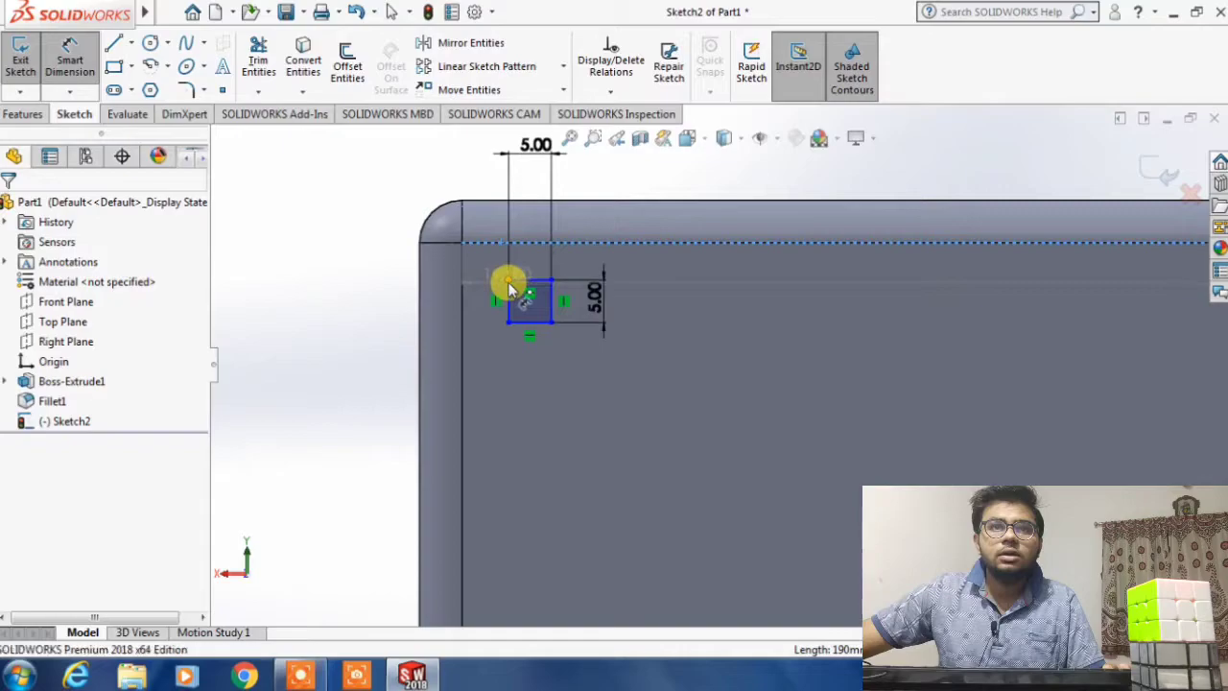
{"action": "left_click", "coordinate": [507, 282]}
{"action": "left_click", "coordinate": [374, 261]}
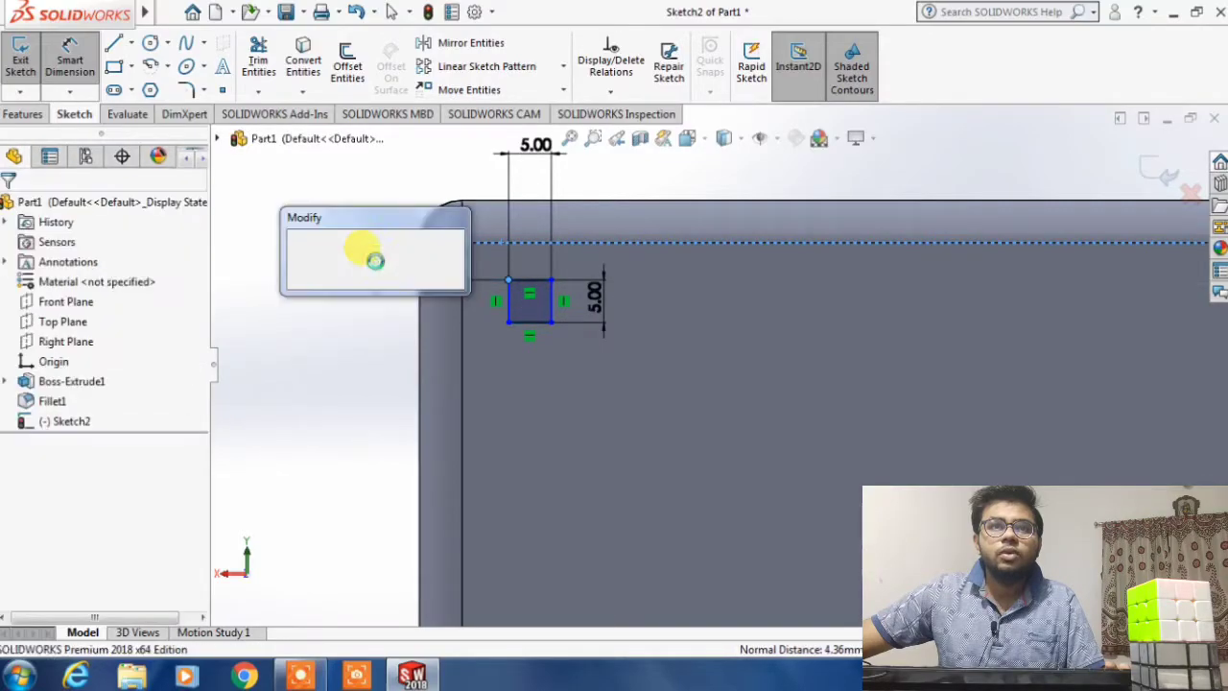
{"action": "type", "text": "4"}
{"action": "key", "text": "Return"}
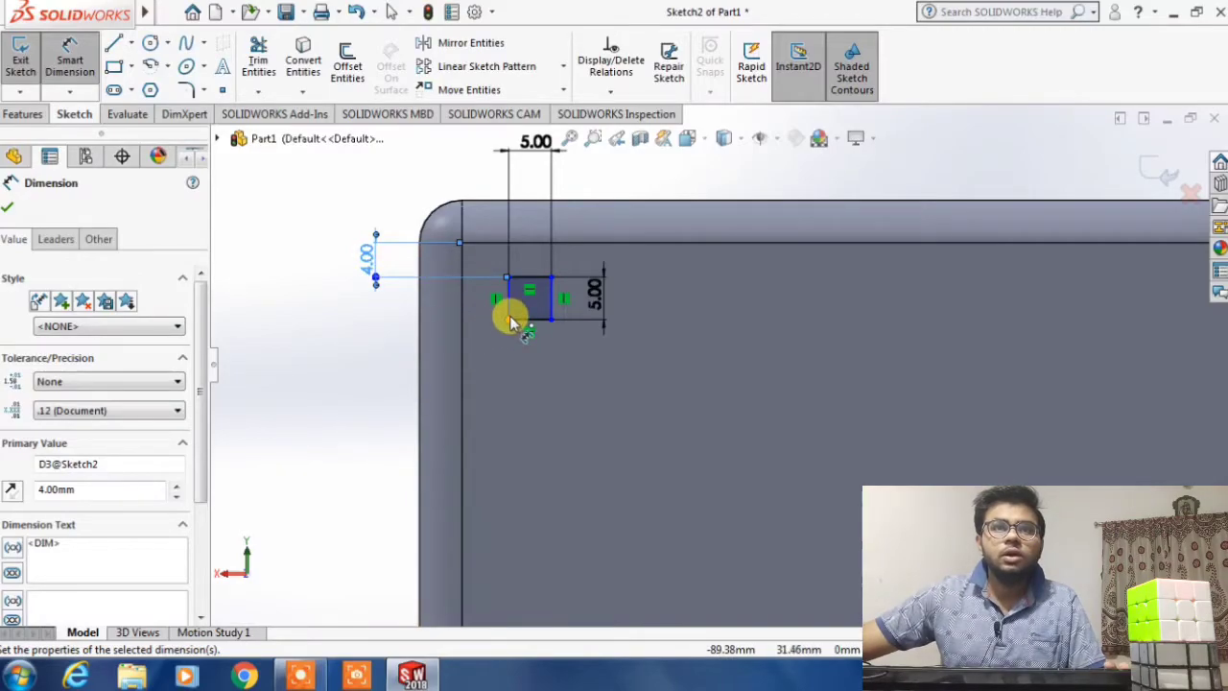
- Dimension the upper-left square's bottom-left corner 5 mm from the left edge of the flat face and end dimensioning
{"action": "left_click", "coordinate": [509, 321]}
{"action": "left_click", "coordinate": [462, 328]}
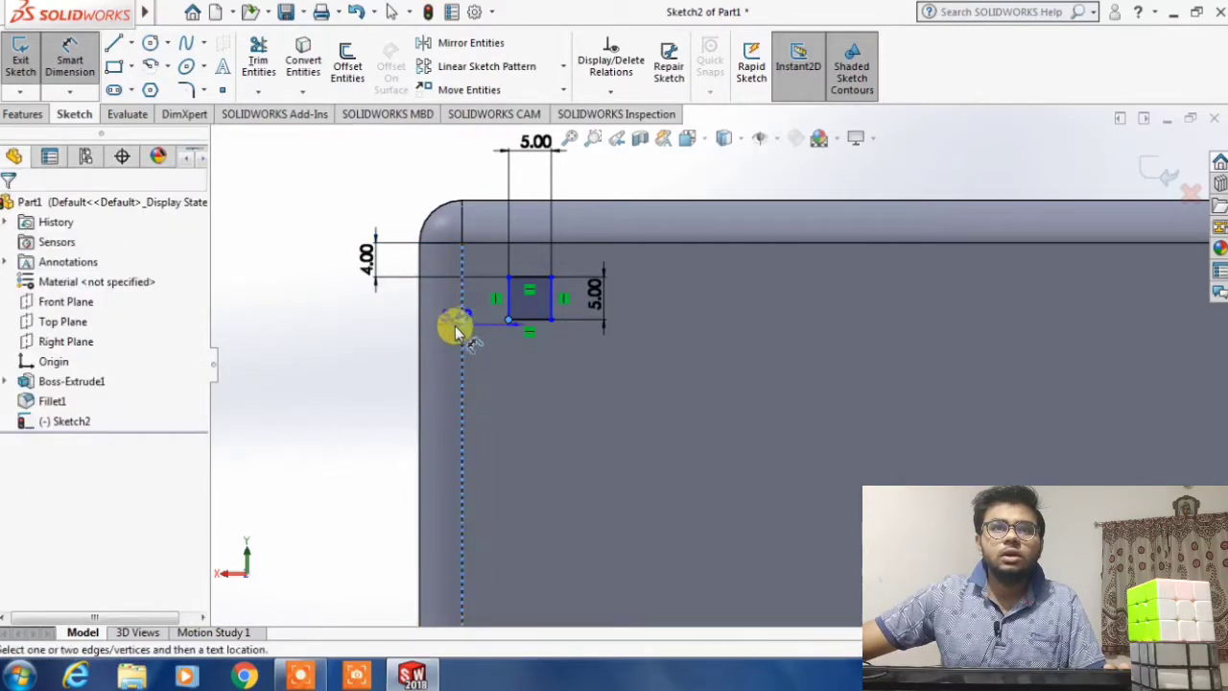
{"action": "left_click", "coordinate": [482, 335]}
{"action": "type", "text": "5"}
{"action": "key", "text": "Return"}
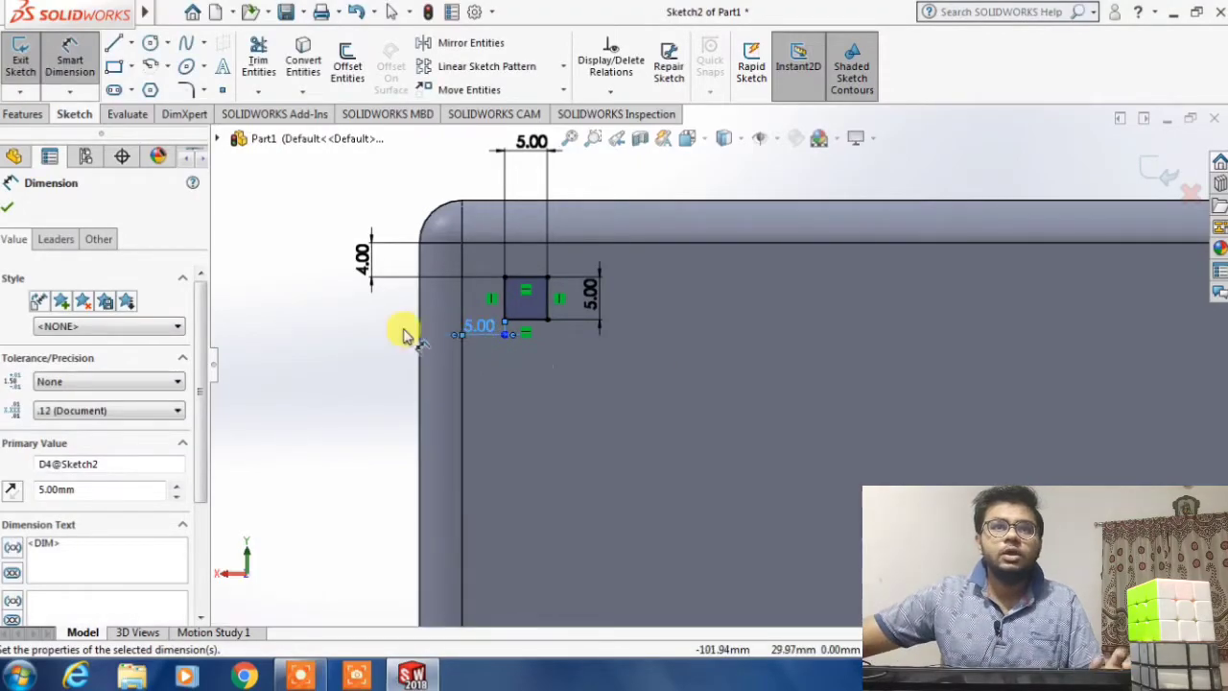
{"action": "key", "text": "Escape"}
{"action": "key", "text": "Escape"}
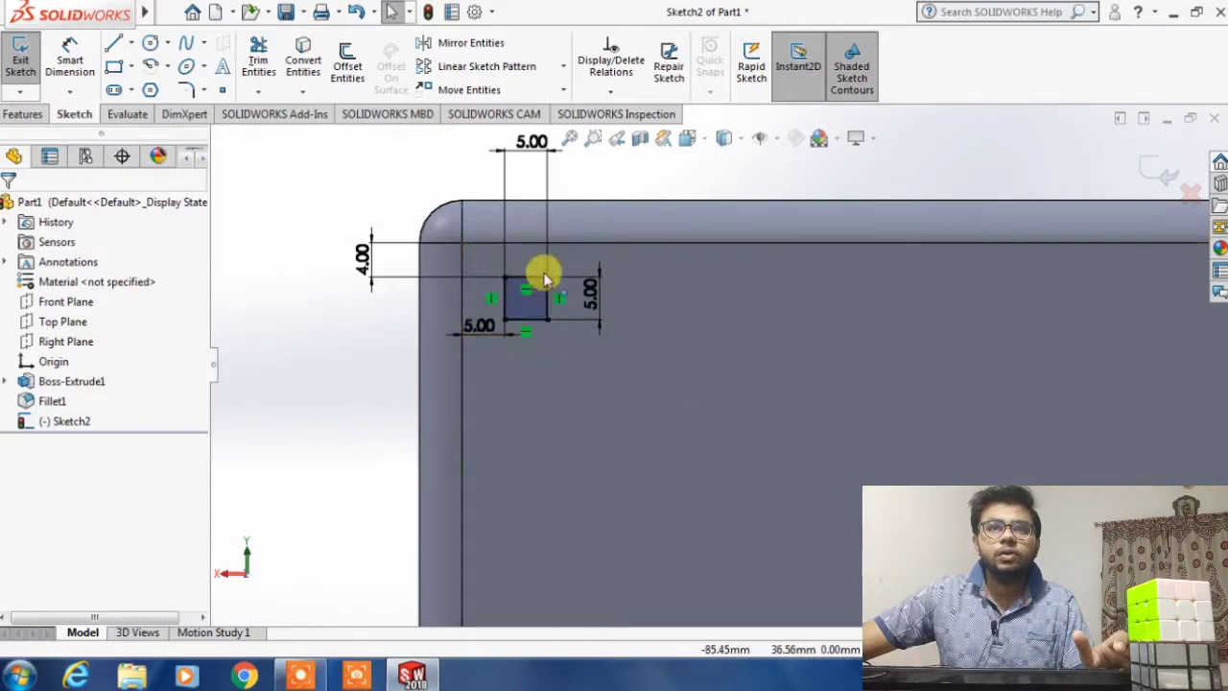
{"action": "key", "text": "z"}
{"action": "scroll", "coordinate": [625, 340], "scroll_direction": "up", "scroll_amount": 6}
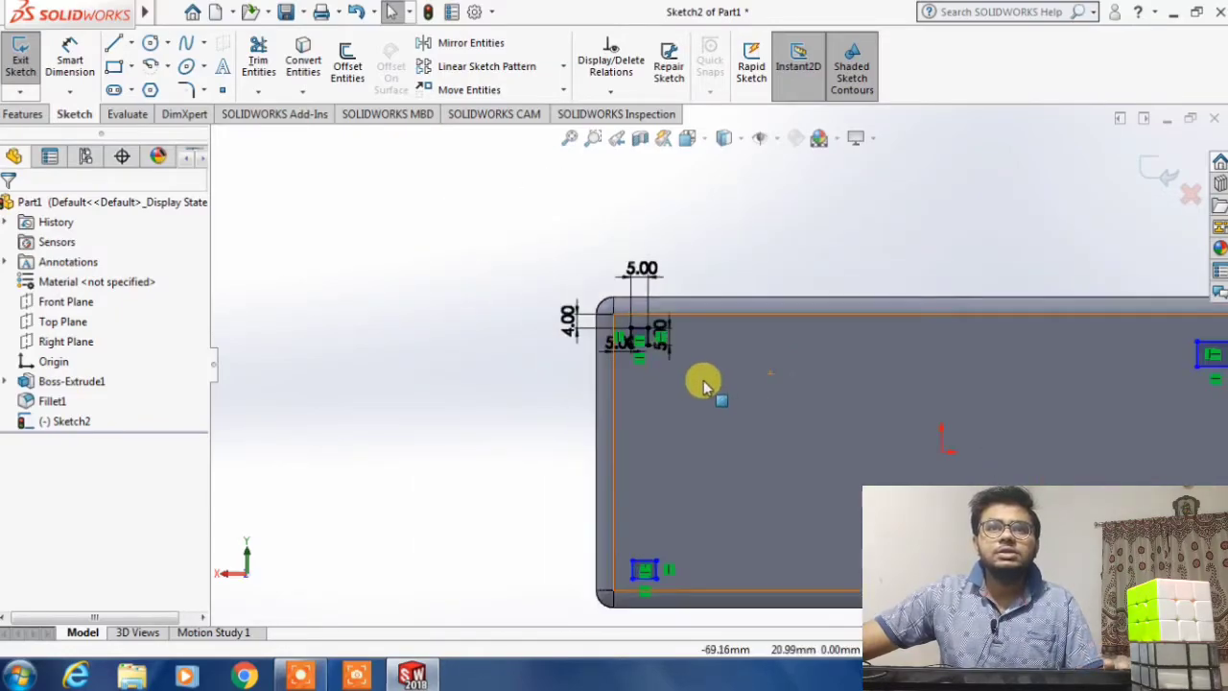
{"action": "scroll", "coordinate": [609, 356], "scroll_direction": "down", "scroll_amount": 4}
{"action": "scroll", "coordinate": [624, 412], "scroll_direction": "up", "scroll_amount": 5}
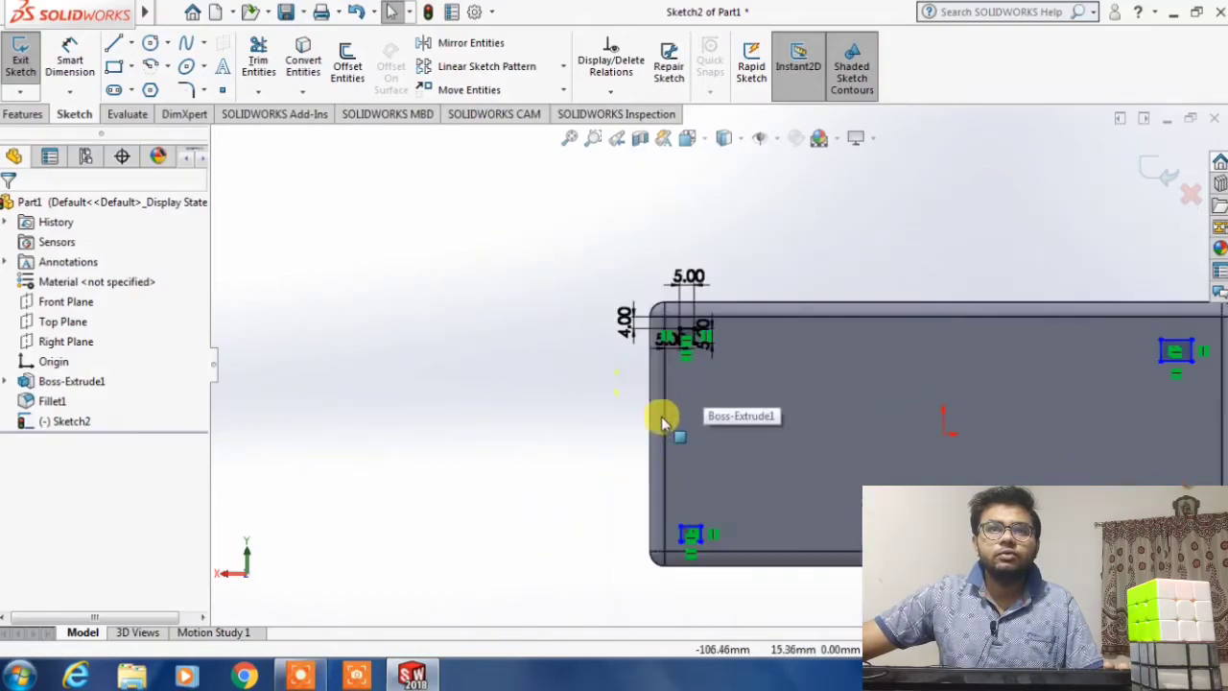
- Delete three sides of the small rectangle near the face's lower-left corner
{"action": "scroll", "coordinate": [729, 445], "scroll_direction": "down", "scroll_amount": 4}
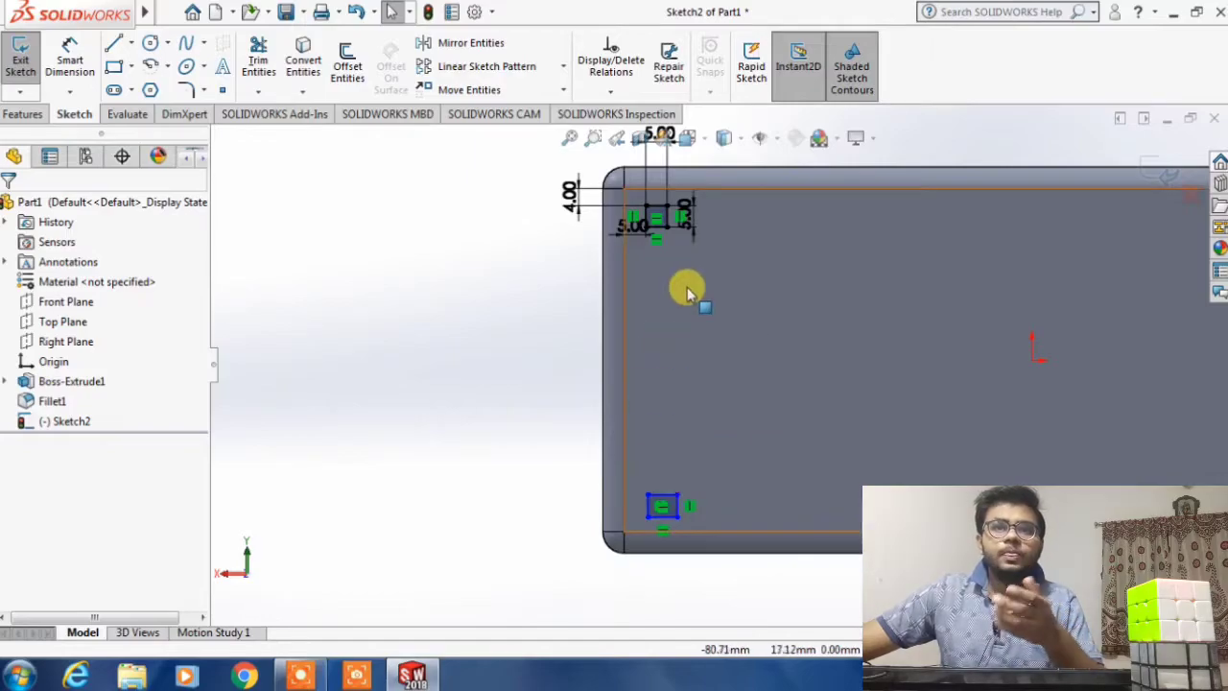
{"action": "left_click", "coordinate": [663, 493]}
{"action": "left_click", "coordinate": [668, 513]}
{"action": "left_click", "coordinate": [678, 505]}
{"action": "left_click", "coordinate": [657, 507], "text": "ctrl"}
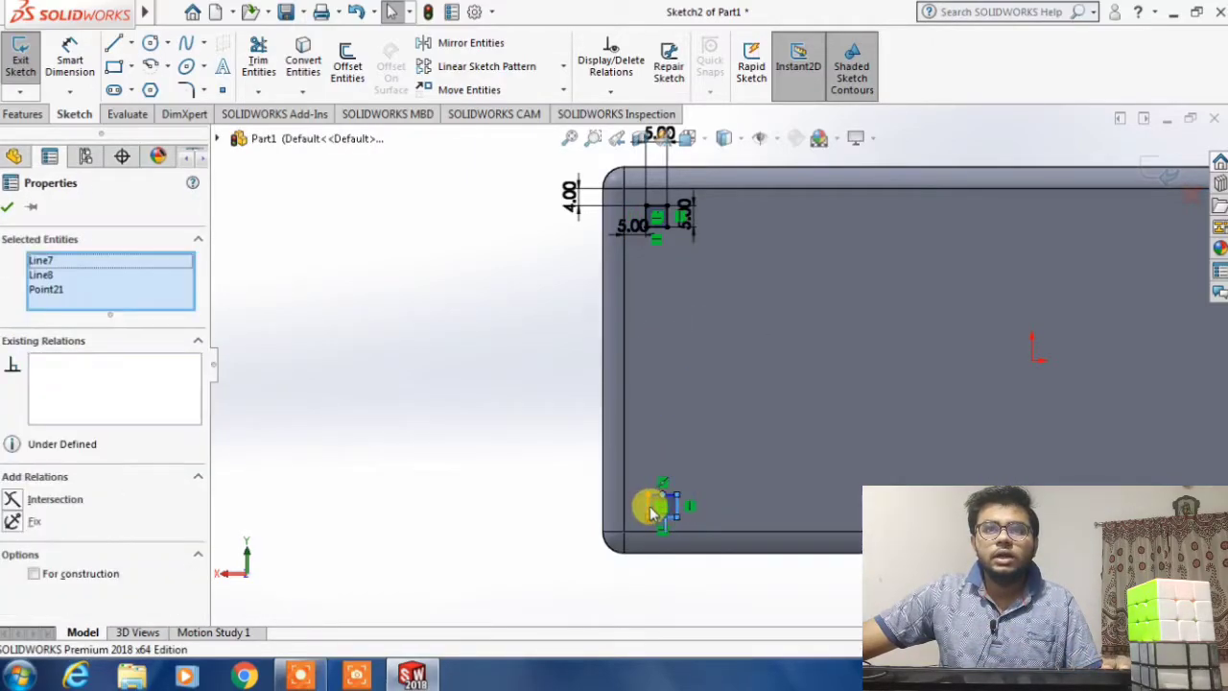
{"action": "left_click", "coordinate": [662, 513], "text": "ctrl"}
{"action": "key", "text": "Delete"}
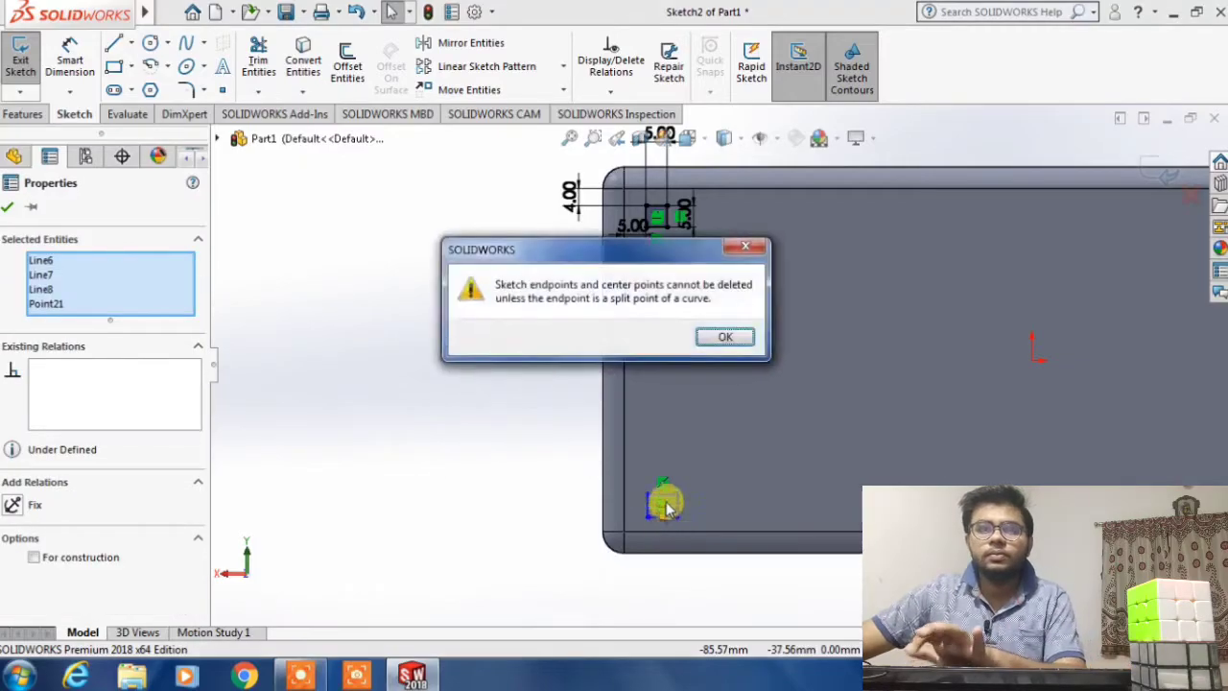
{"action": "left_click", "coordinate": [719, 343]}
{"action": "scroll", "coordinate": [663, 494], "scroll_direction": "down", "scroll_amount": 2}
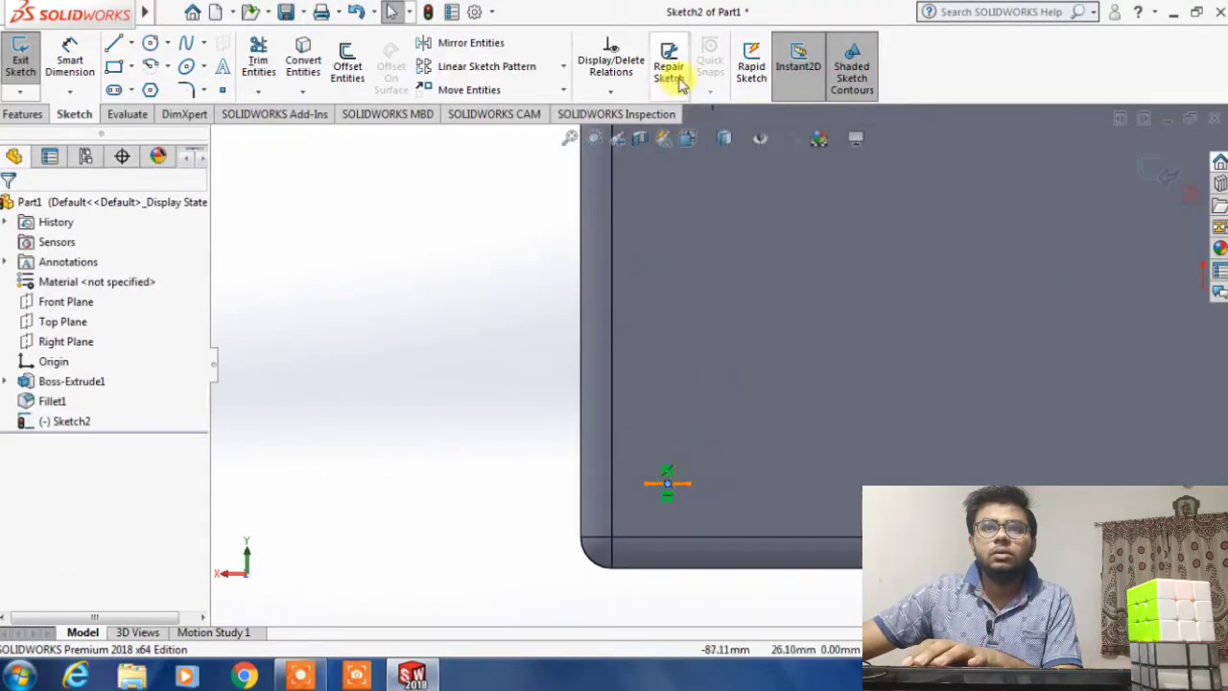
- Power-trim away the remaining line of the lower-left rectangle
{"action": "left_click", "coordinate": [269, 77]}
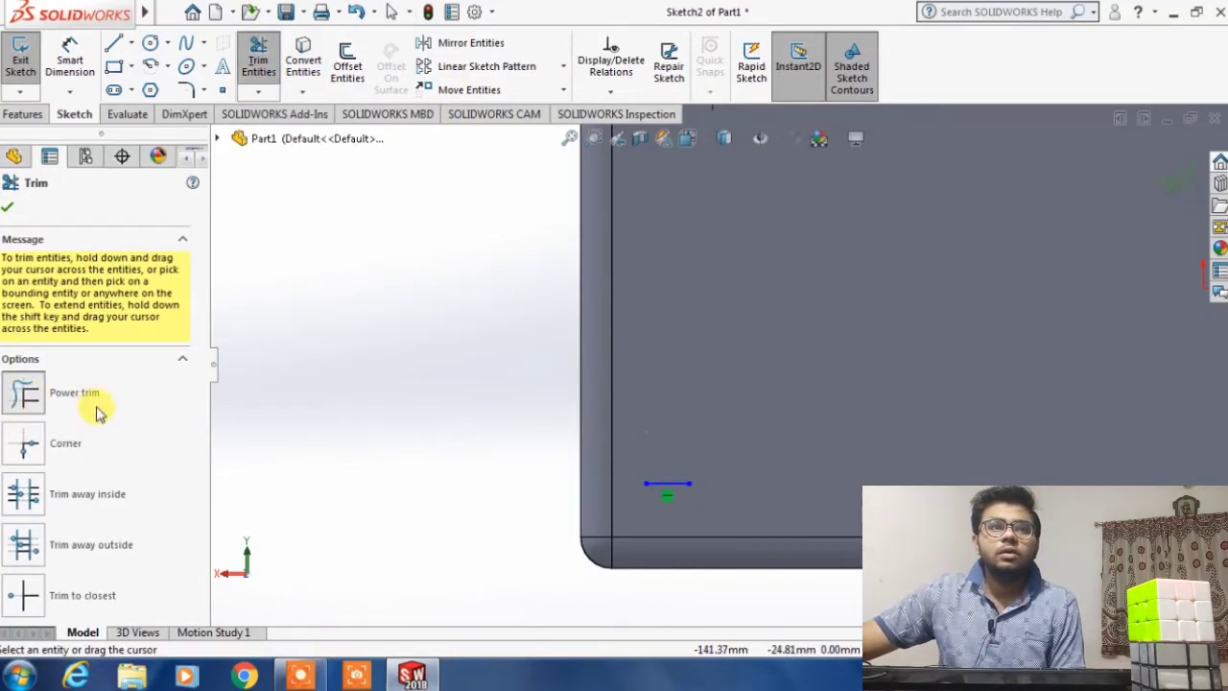
{"action": "left_click", "coordinate": [81, 406]}
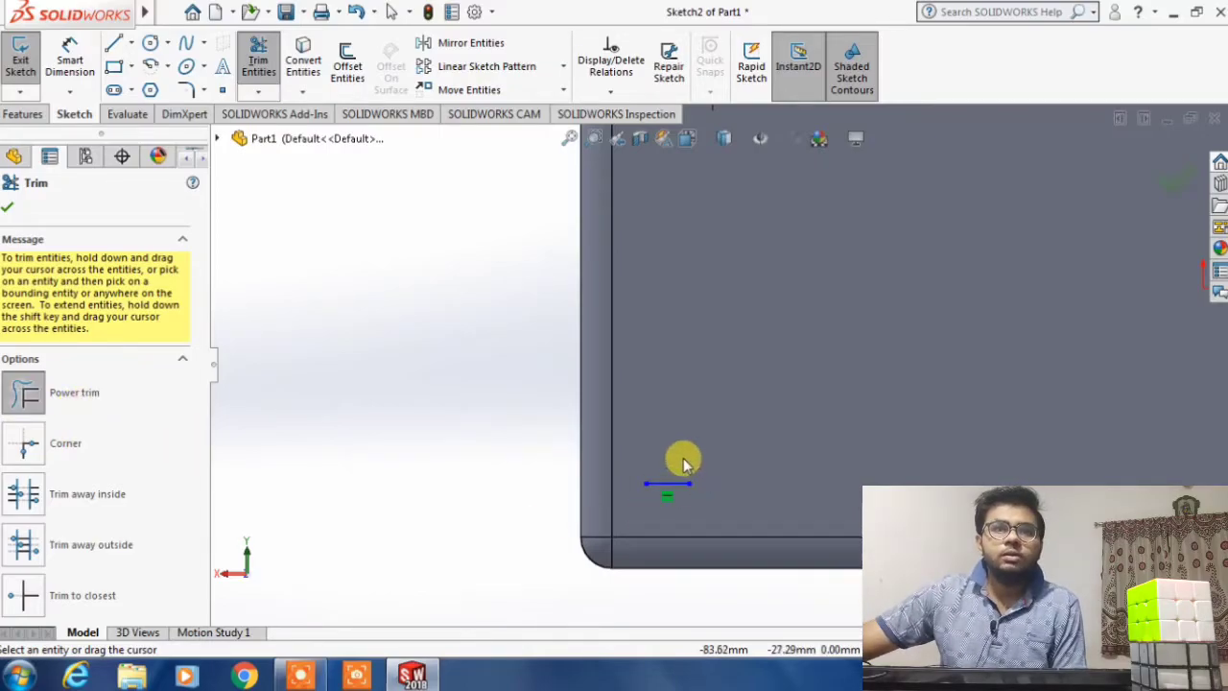
{"action": "scroll", "coordinate": [1050, 466], "scroll_direction": "up", "scroll_amount": 4}
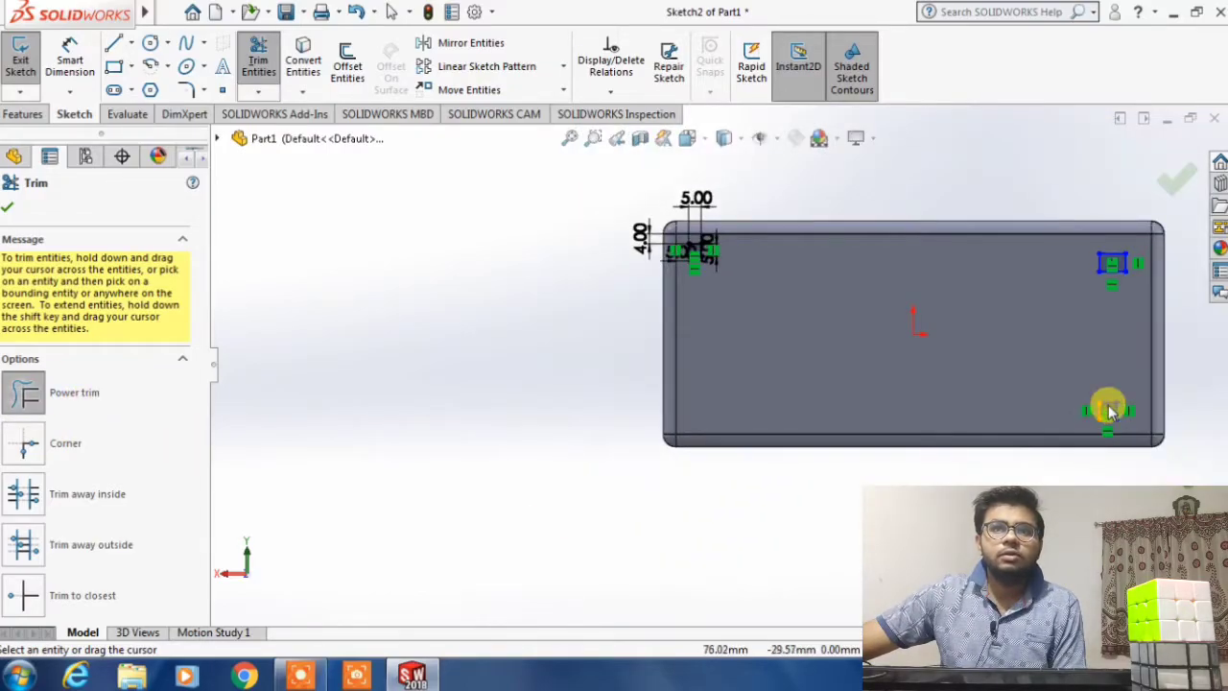
- Power-trim away both small rectangles near the face's lower-right and upper-right corners and finish trimming
{"action": "scroll", "coordinate": [1103, 406], "scroll_direction": "down", "scroll_amount": 4}
{"action": "left_click_drag", "start_coordinate": [947, 422], "coordinate": [1036, 422]}
{"action": "scroll", "coordinate": [949, 224], "scroll_direction": "up", "scroll_amount": 4}
{"action": "scroll", "coordinate": [874, 219], "scroll_direction": "down", "scroll_amount": 4}
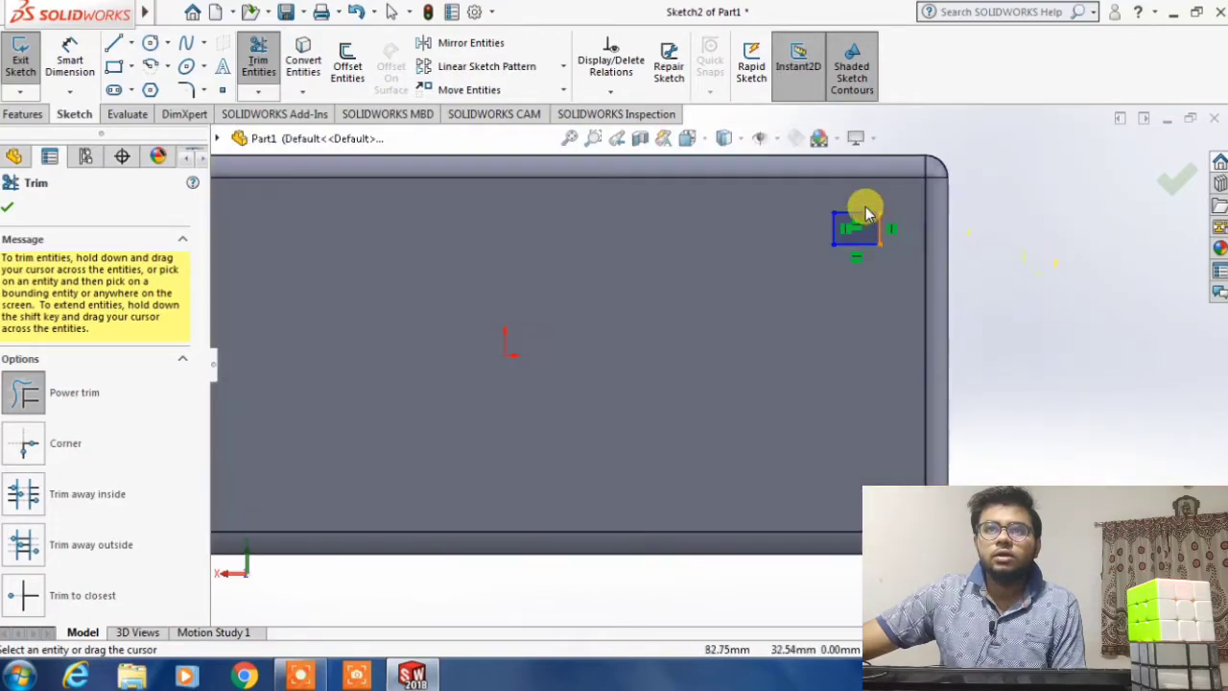
{"action": "left_click_drag", "start_coordinate": [837, 252], "coordinate": [815, 239]}
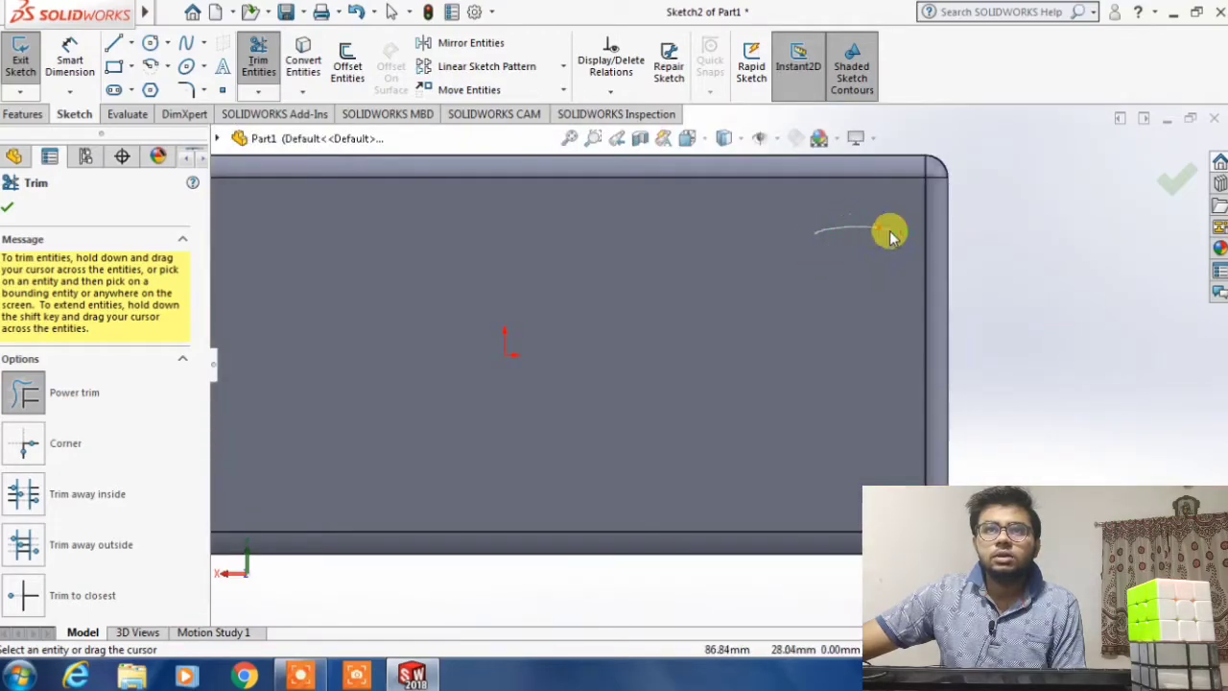
{"action": "scroll", "coordinate": [890, 236], "scroll_direction": "up", "scroll_amount": 5}
{"action": "left_click", "coordinate": [8, 208]}
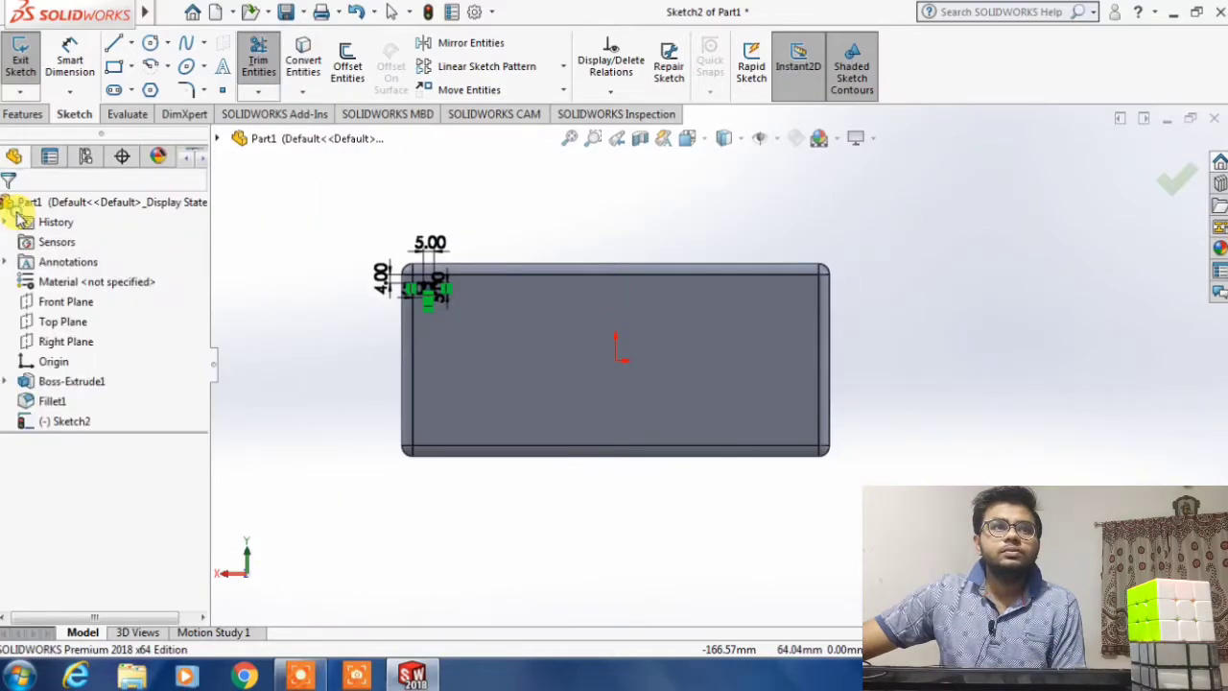
{"action": "left_click", "coordinate": [565, 67]}
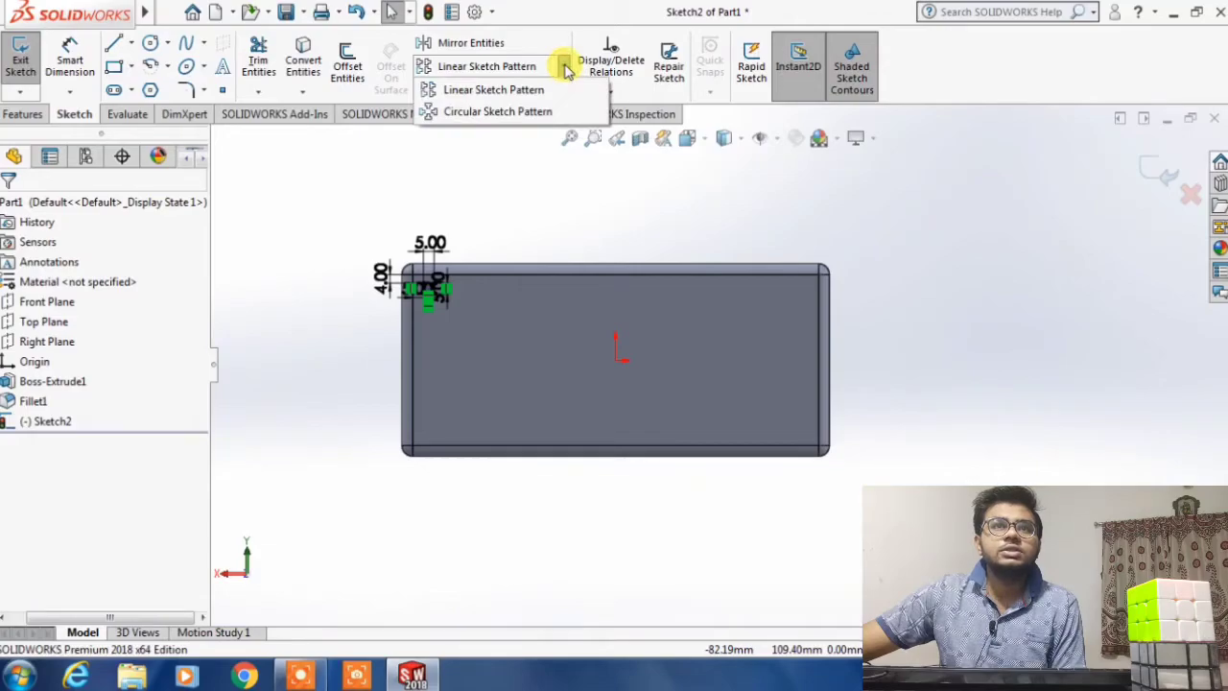
{"action": "left_click", "coordinate": [706, 229]}
{"action": "scroll", "coordinate": [365, 235], "scroll_direction": "down", "scroll_amount": 1}
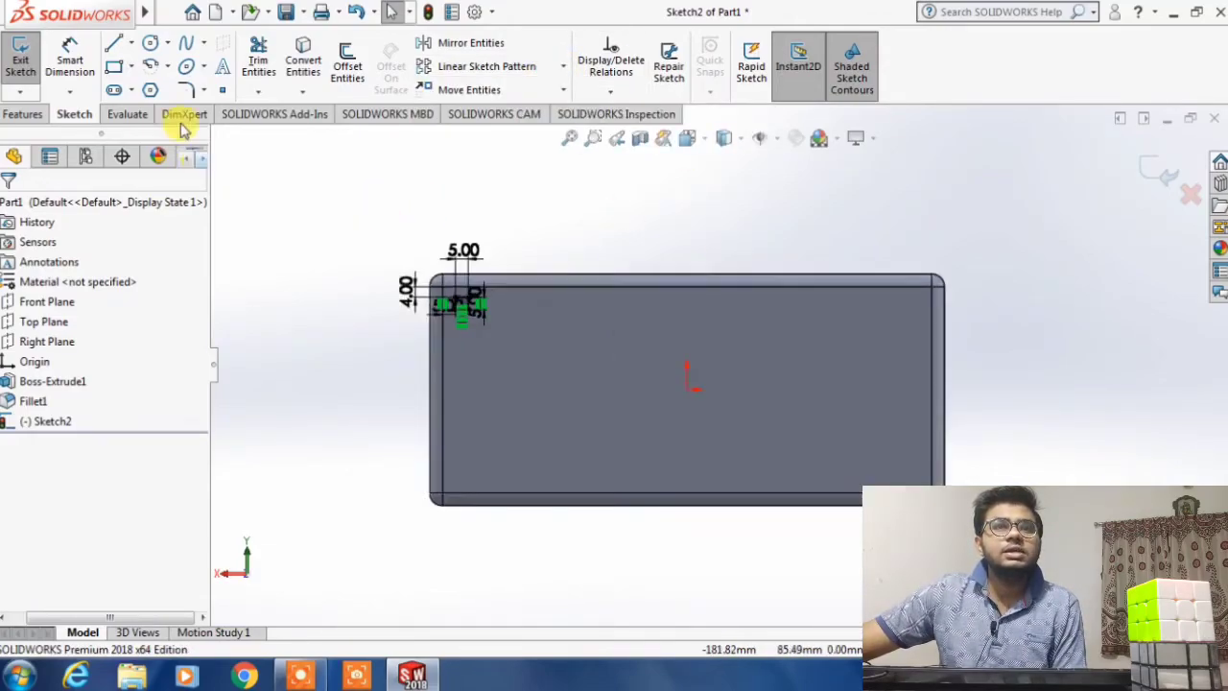
- Sketch two centerlines from the origin past the block's ends, one horizontal about 177 mm rightward, the other about 175 mm leftward
{"action": "left_click", "coordinate": [131, 43]}
{"action": "left_click", "coordinate": [144, 88]}
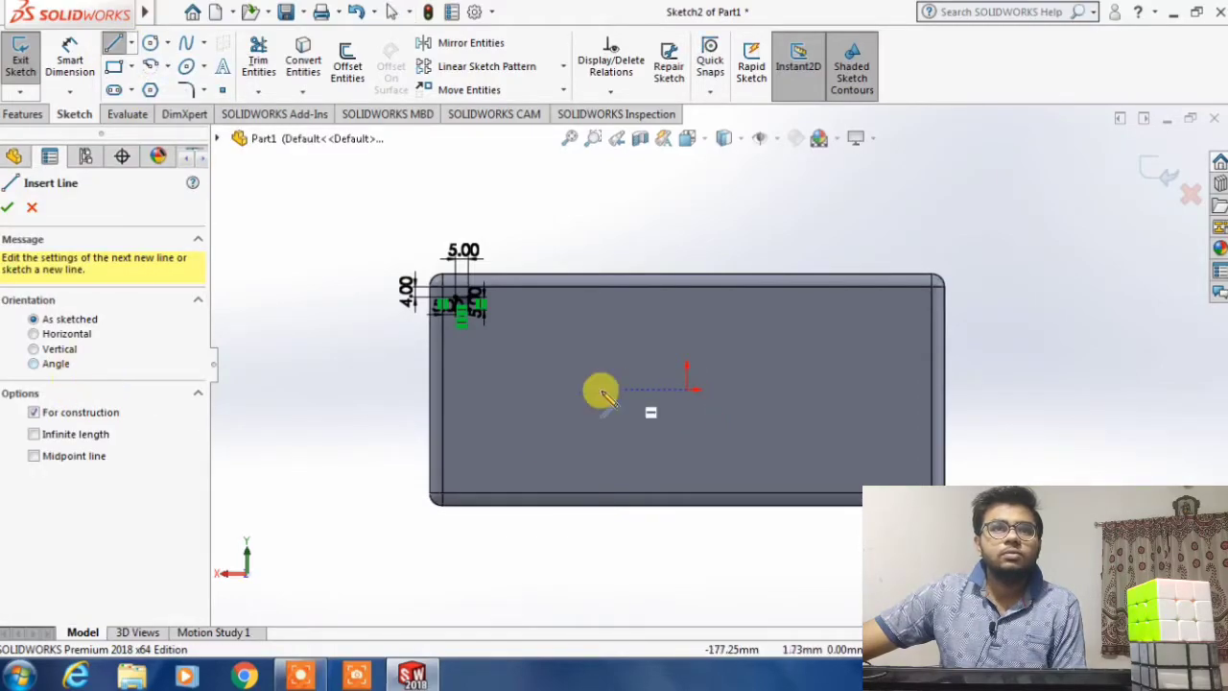
{"action": "left_click", "coordinate": [687, 388]}
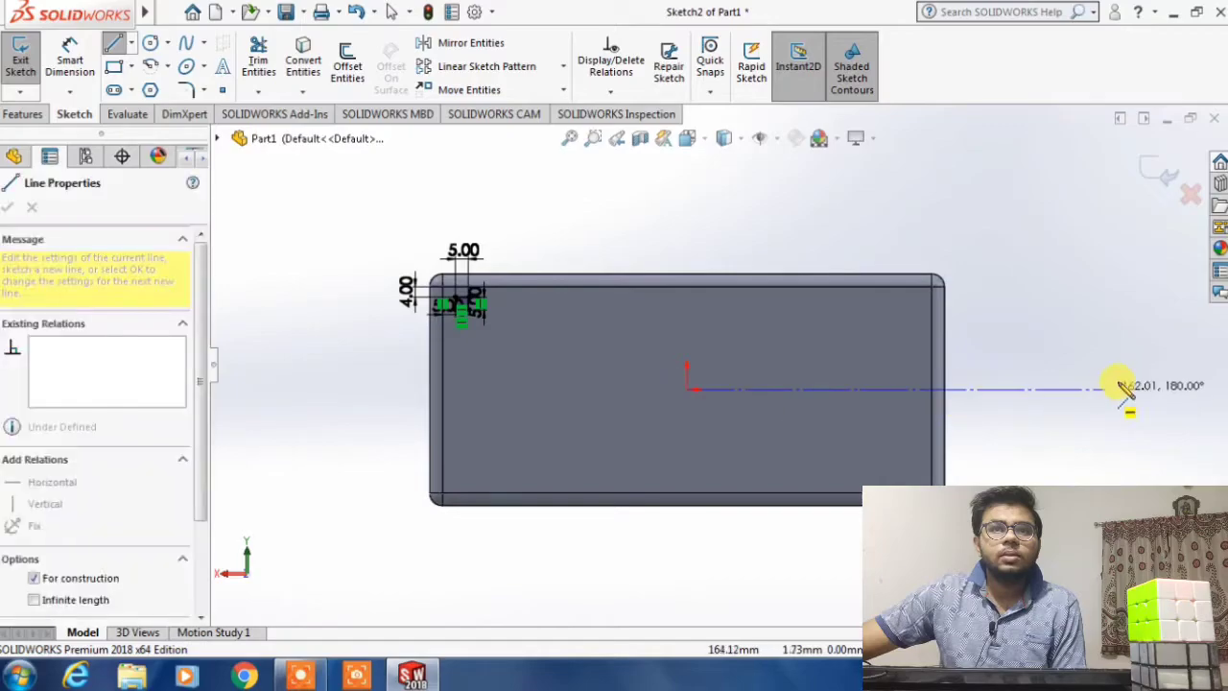
{"action": "left_click", "coordinate": [1144, 389]}
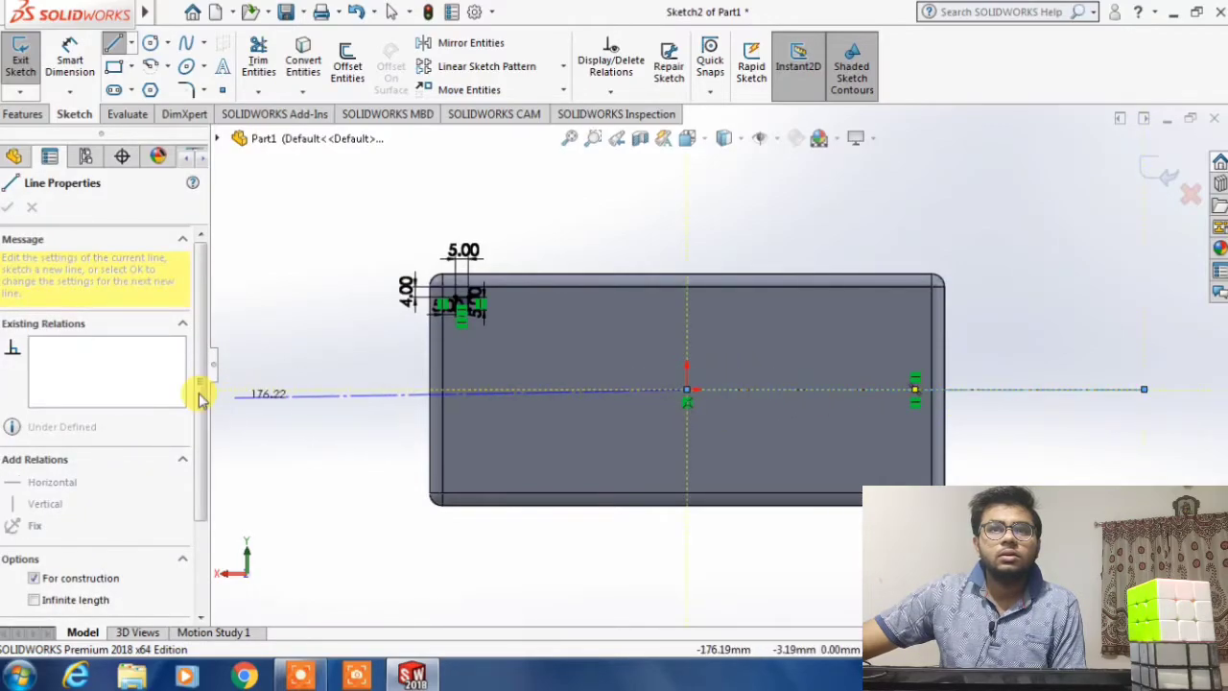
{"action": "left_click", "coordinate": [240, 383]}
{"action": "key", "text": "Escape"}
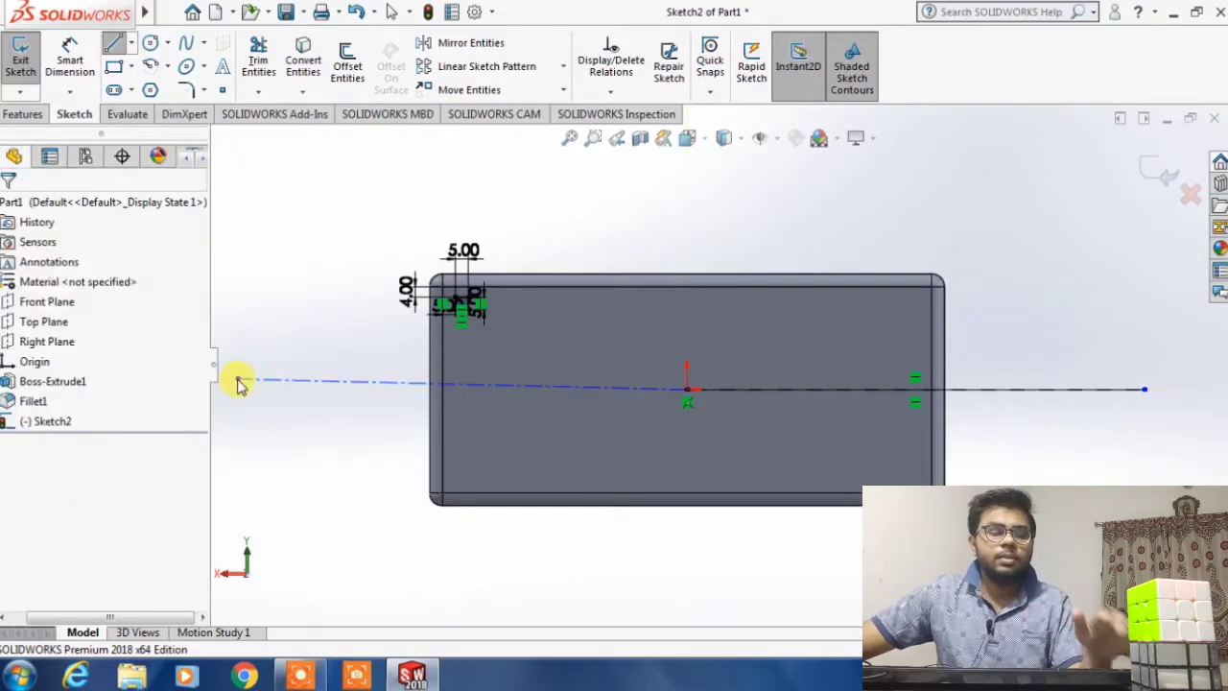
- Apply a Horizontal relation to the left centerline and clear the selection
{"action": "left_click", "coordinate": [307, 382]}
{"action": "left_click", "coordinate": [46, 399]}
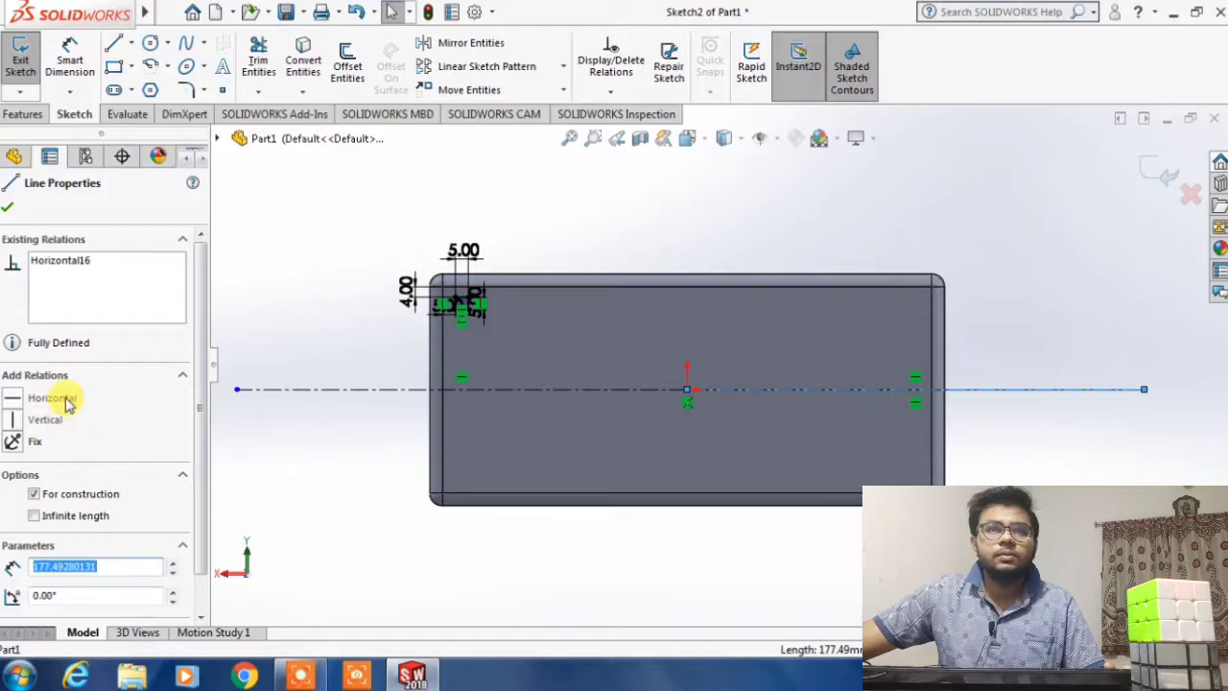
{"action": "left_click", "coordinate": [6, 211]}
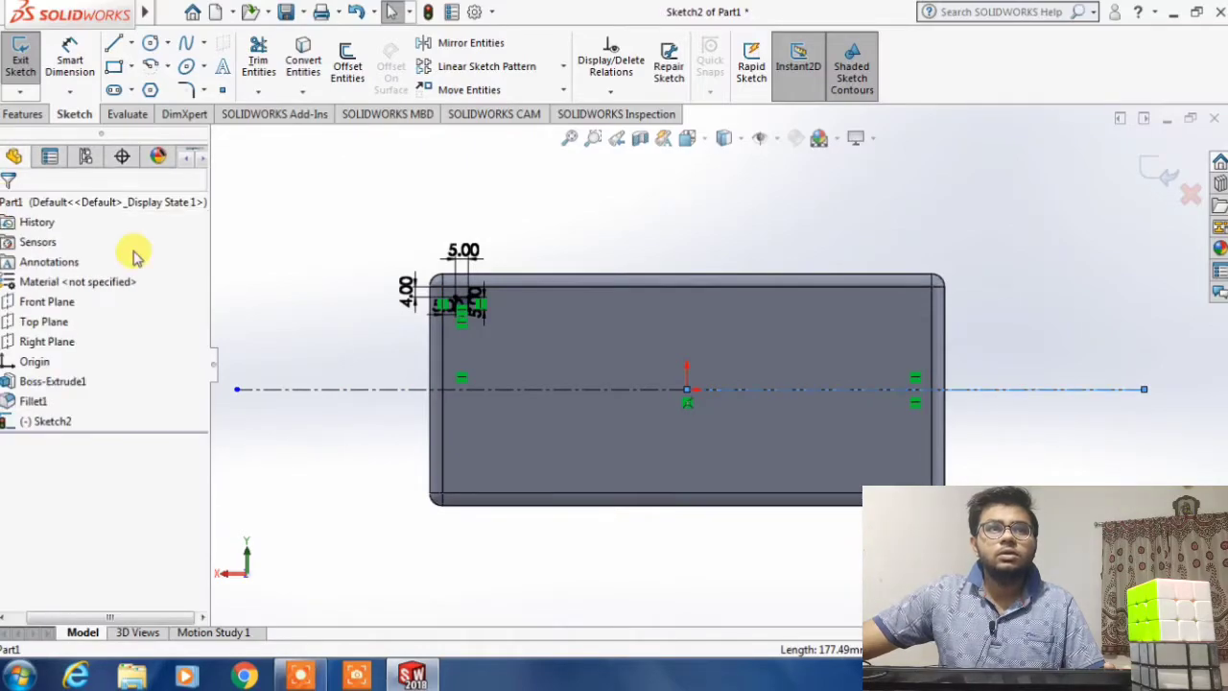
{"action": "left_click", "coordinate": [589, 238]}
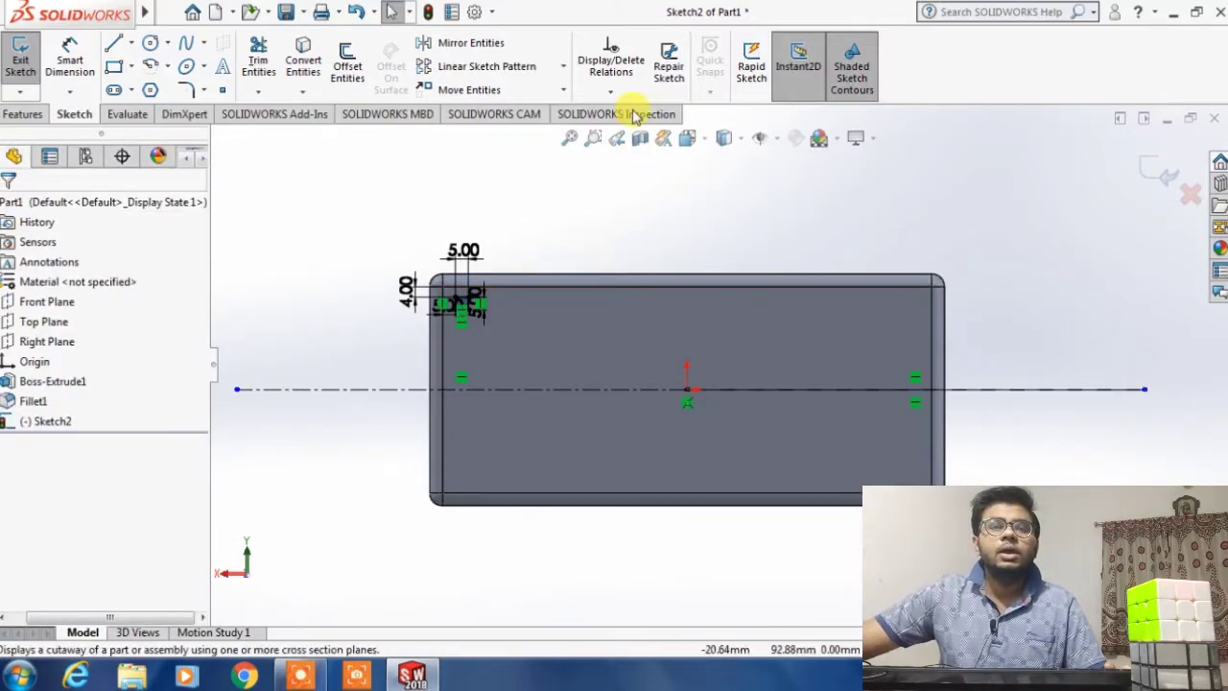
{"action": "left_click", "coordinate": [507, 46]}
{"action": "scroll", "coordinate": [431, 342], "scroll_direction": "down", "scroll_amount": 5}
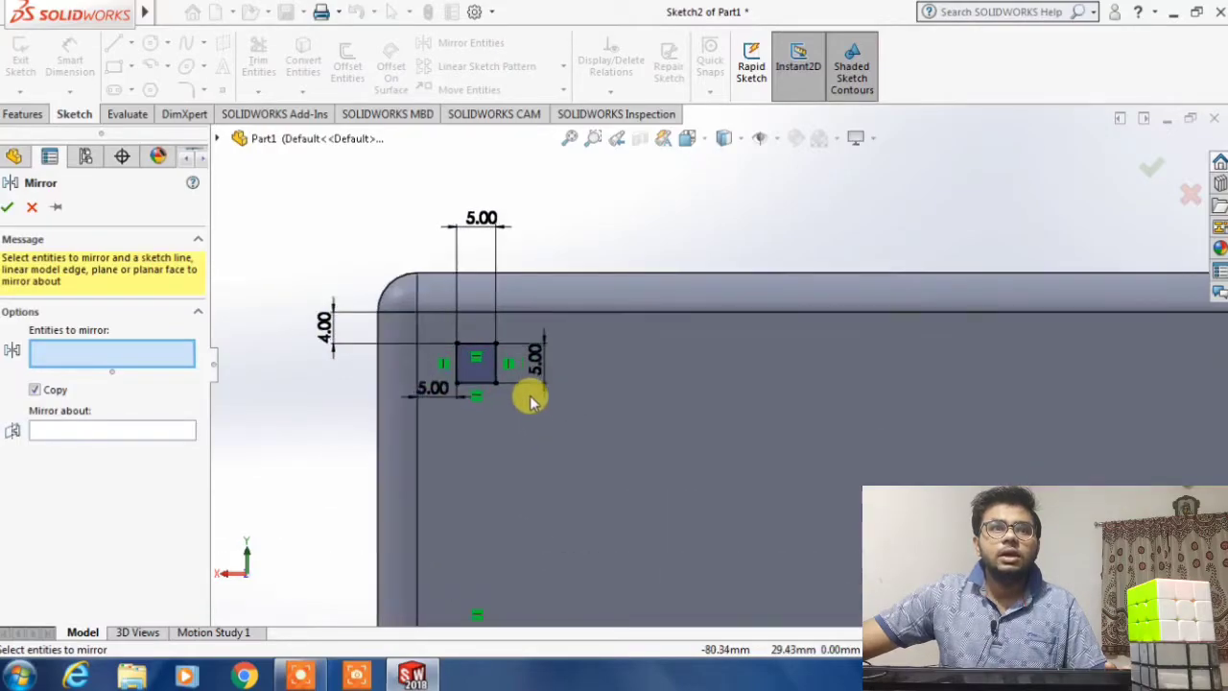
{"action": "left_click", "coordinate": [481, 351]}
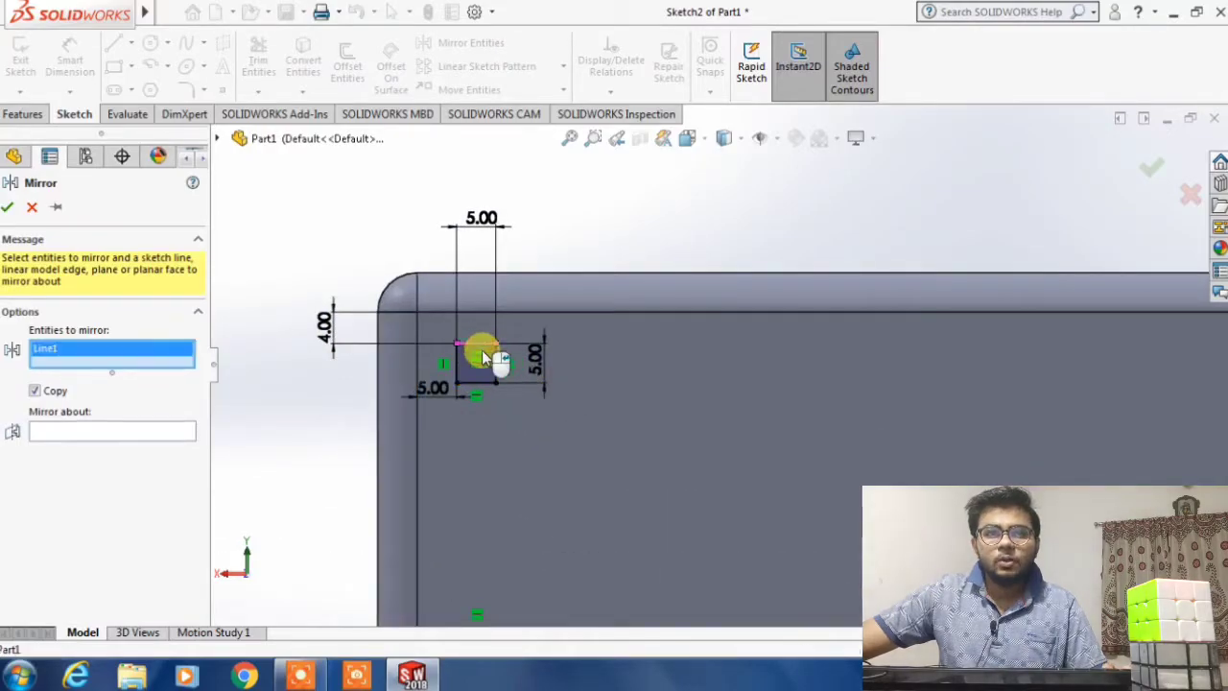
{"action": "left_click", "coordinate": [499, 367]}
{"action": "left_click", "coordinate": [457, 374]}
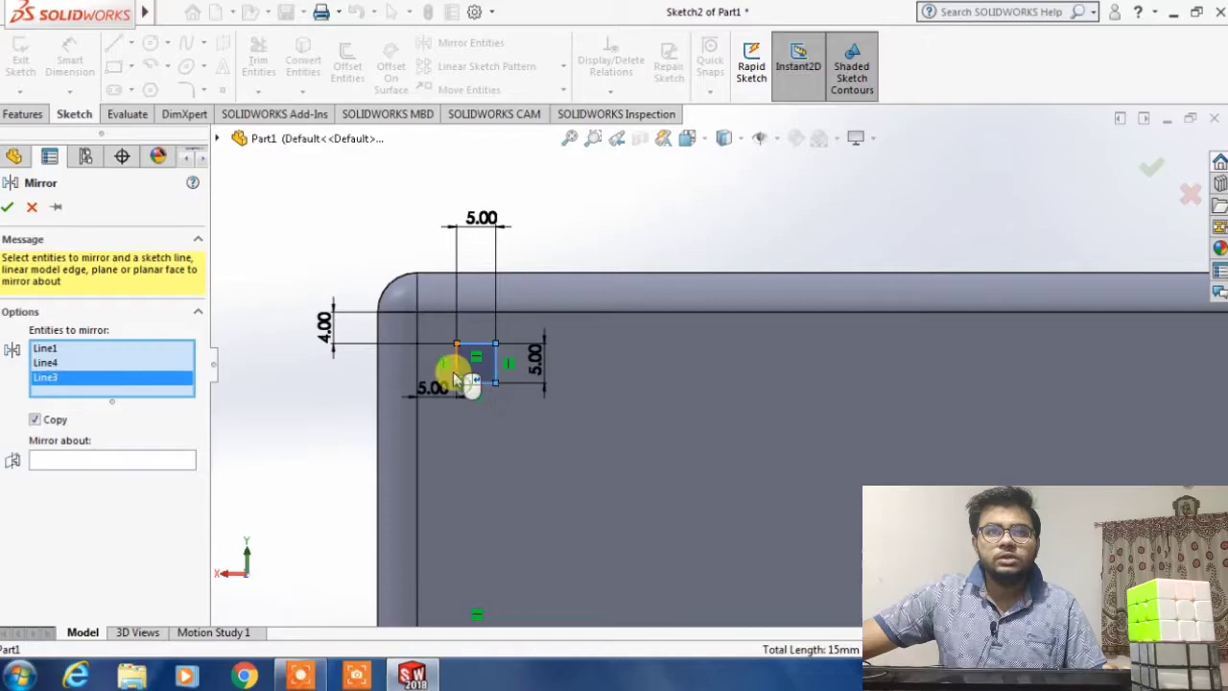
{"action": "left_click", "coordinate": [457, 366]}
{"action": "key", "text": "z"}
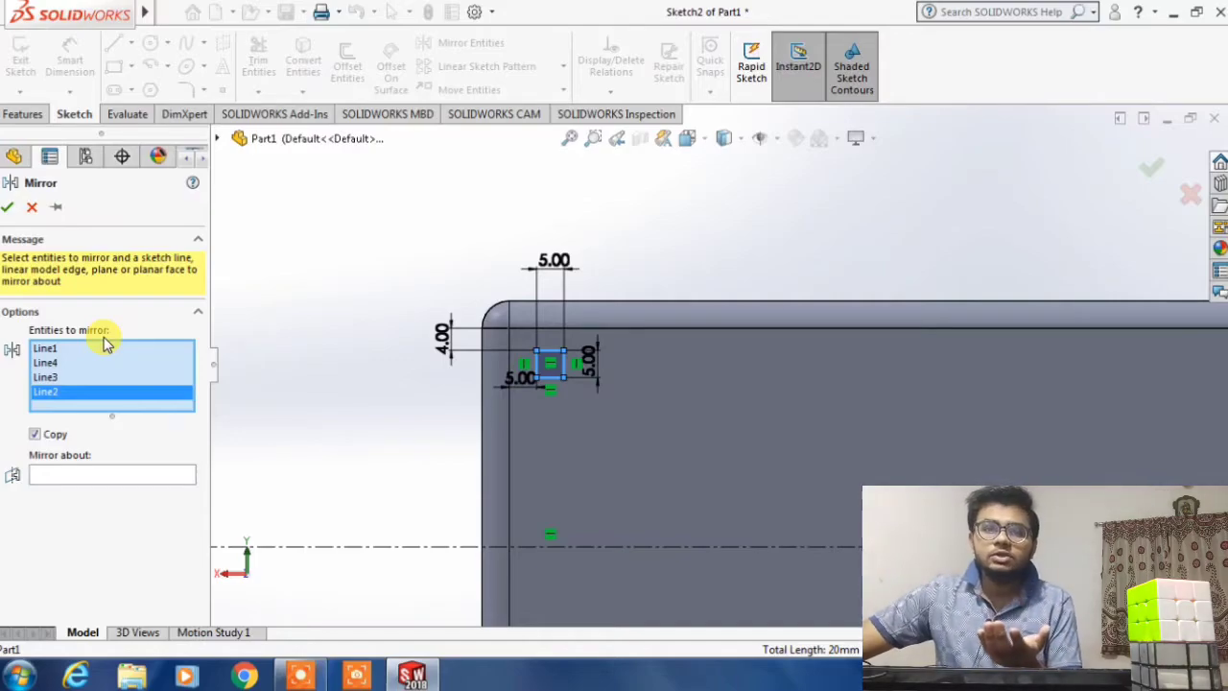
{"action": "left_click", "coordinate": [96, 474]}
{"action": "key", "text": "z"}
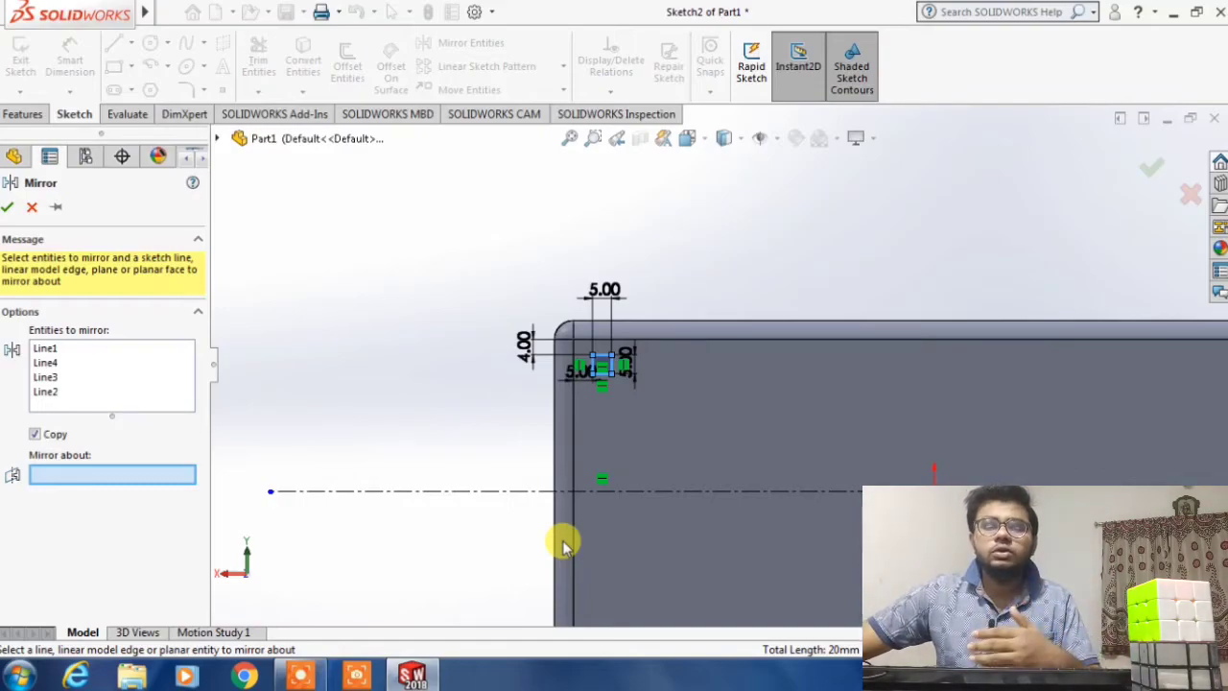
{"action": "left_click", "coordinate": [649, 491]}
{"action": "scroll", "coordinate": [647, 561], "scroll_direction": "up", "scroll_amount": 4}
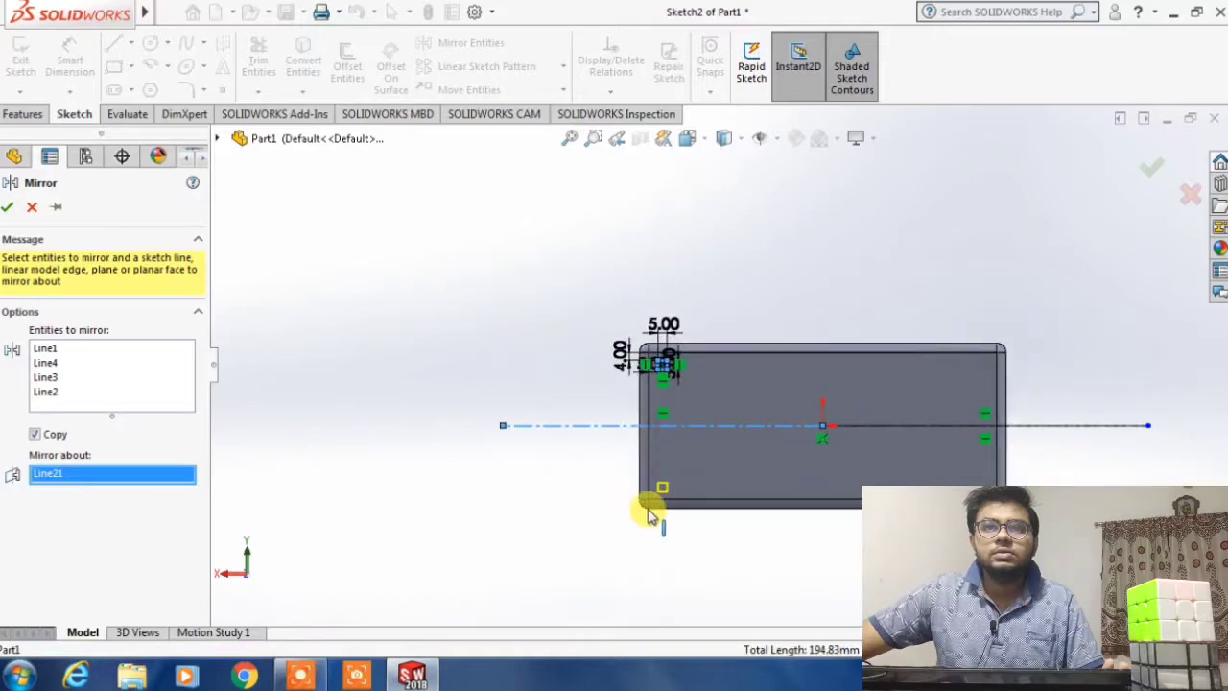
{"action": "scroll", "coordinate": [648, 513], "scroll_direction": "down", "scroll_amount": 2}
{"action": "key", "text": "Escape"}
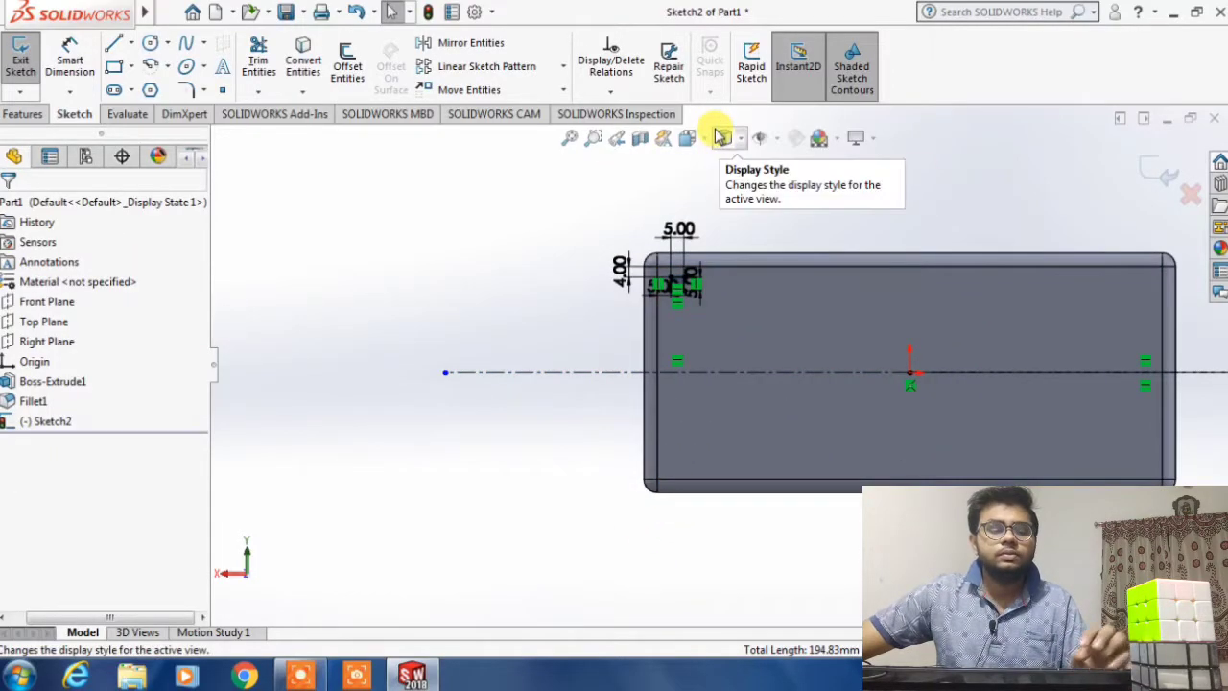
- Mirror the four sides of the upper-left 5 mm square about the left horizontal centerline, keeping the original
{"action": "left_click", "coordinate": [463, 46]}
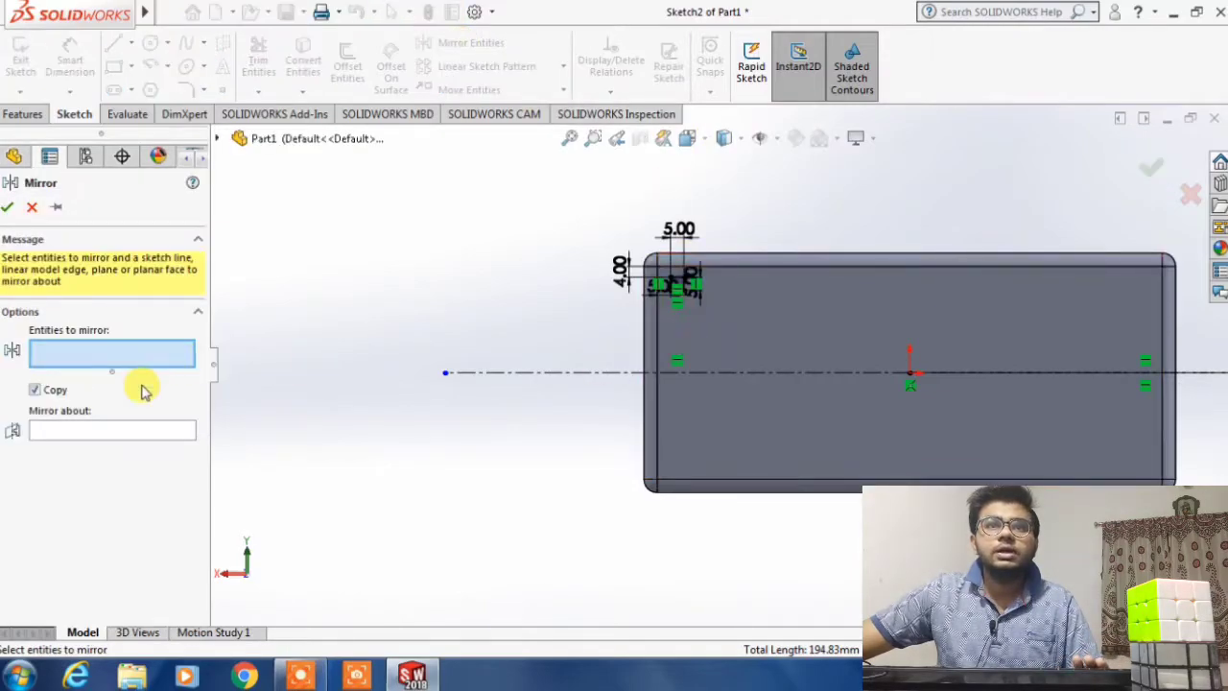
{"action": "scroll", "coordinate": [754, 270], "scroll_direction": "down", "scroll_amount": 2}
{"action": "scroll", "coordinate": [609, 302], "scroll_direction": "down", "scroll_amount": 2}
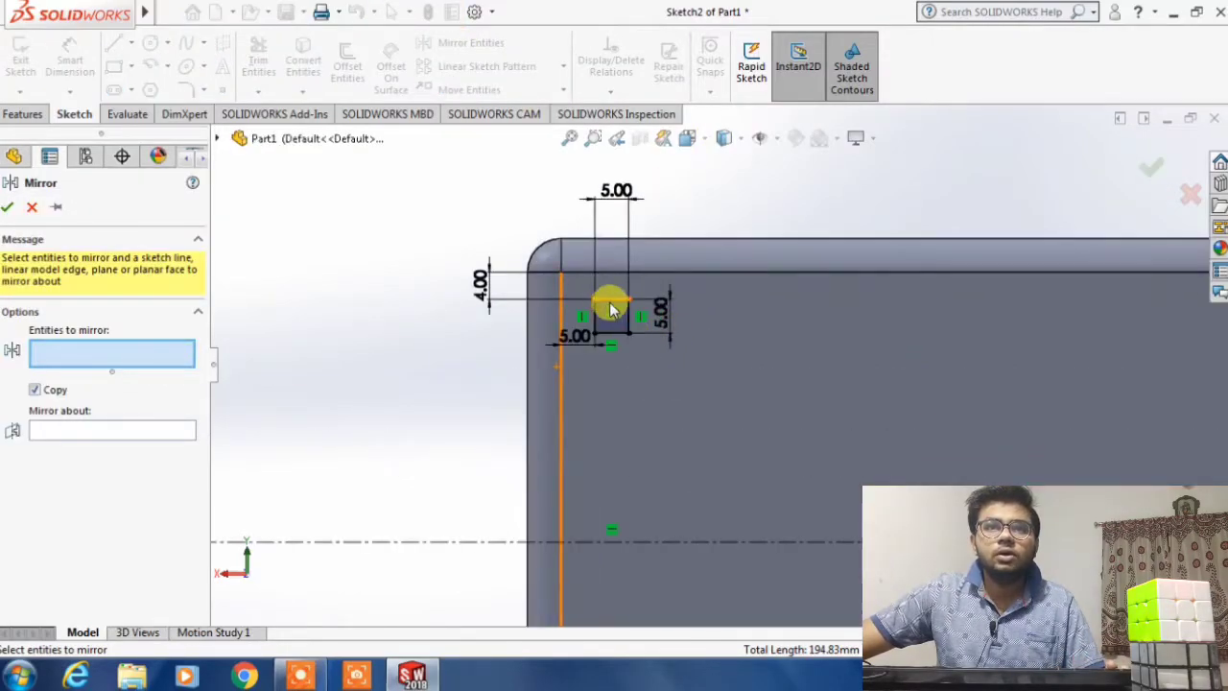
{"action": "left_click", "coordinate": [611, 300]}
{"action": "left_click", "coordinate": [626, 328]}
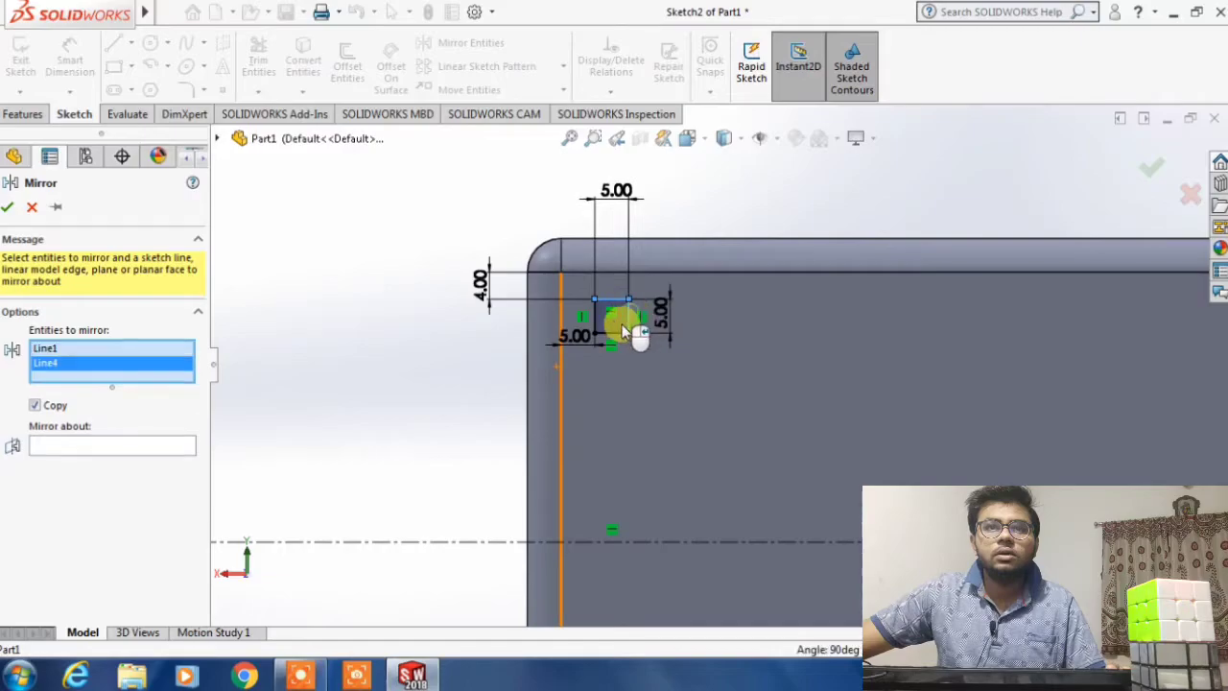
{"action": "left_click", "coordinate": [618, 336]}
{"action": "left_click", "coordinate": [596, 319]}
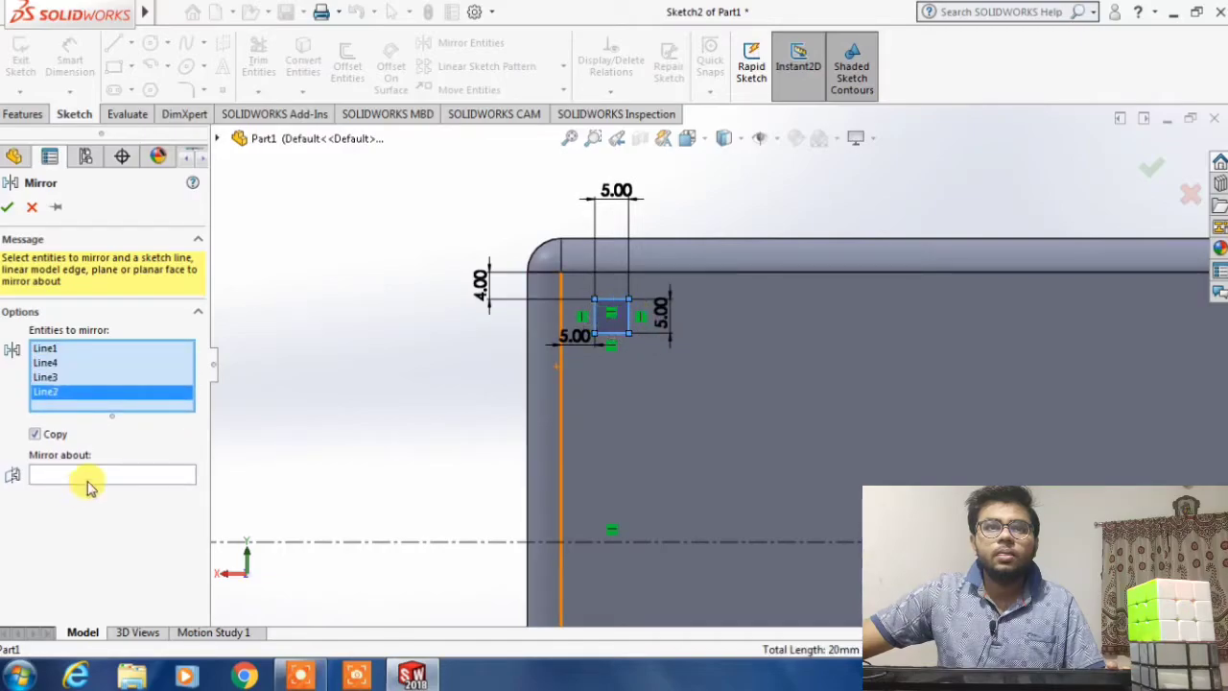
{"action": "left_click", "coordinate": [73, 473]}
{"action": "left_click", "coordinate": [653, 542]}
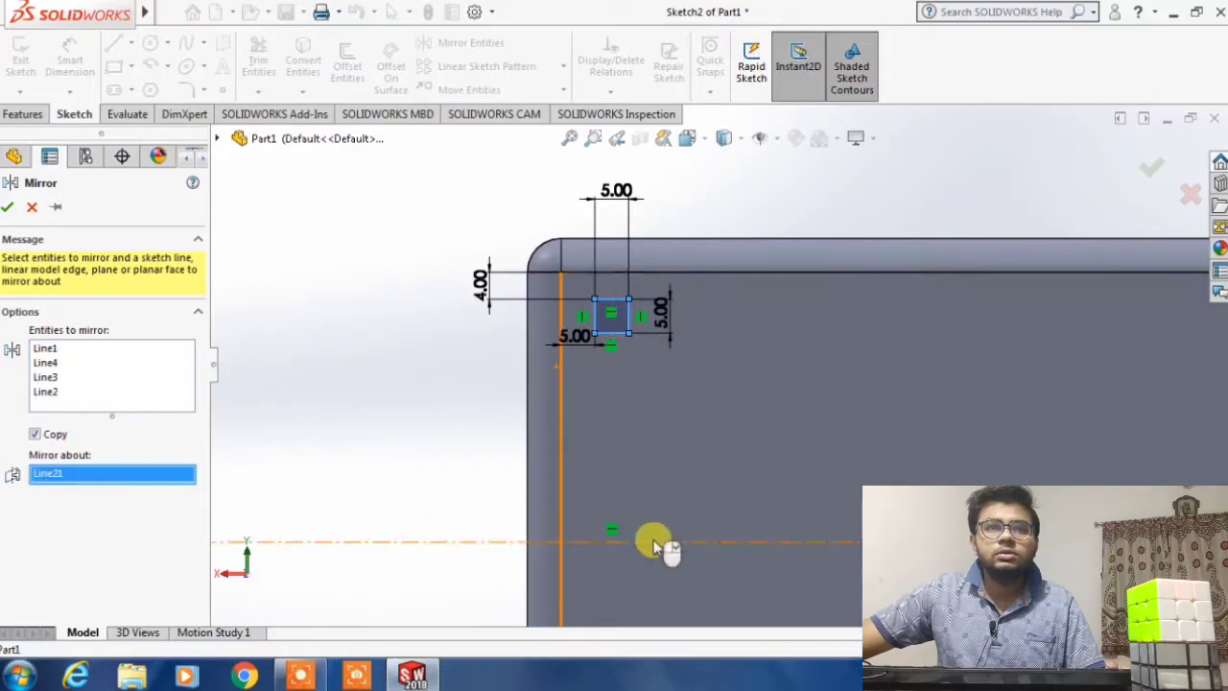
{"action": "left_click", "coordinate": [8, 206]}
- Examine the mirrored square's position near the lower-left corner against the original square across the horizontal centerline
{"action": "scroll", "coordinate": [548, 570], "scroll_direction": "down", "scroll_amount": 3}
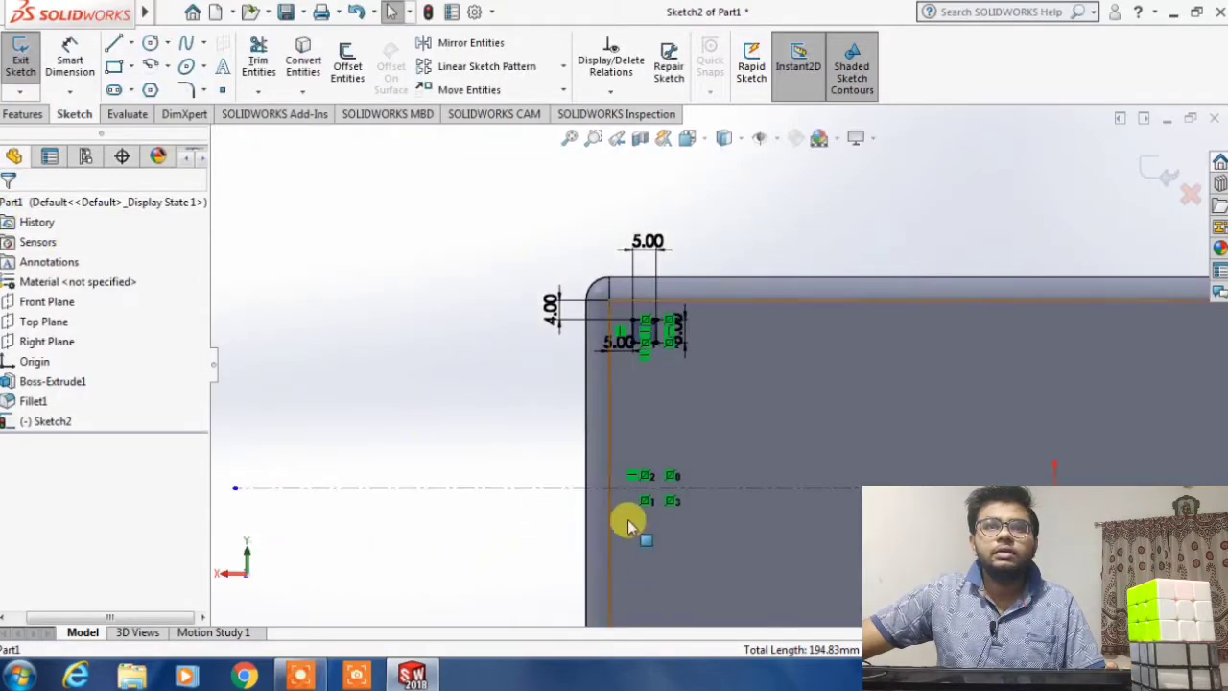
{"action": "scroll", "coordinate": [662, 561], "scroll_direction": "up", "scroll_amount": 2}
{"action": "scroll", "coordinate": [668, 561], "scroll_direction": "up", "scroll_amount": 1}
{"action": "scroll", "coordinate": [689, 526], "scroll_direction": "down", "scroll_amount": 5}
{"action": "scroll", "coordinate": [713, 431], "scroll_direction": "up", "scroll_amount": 3}
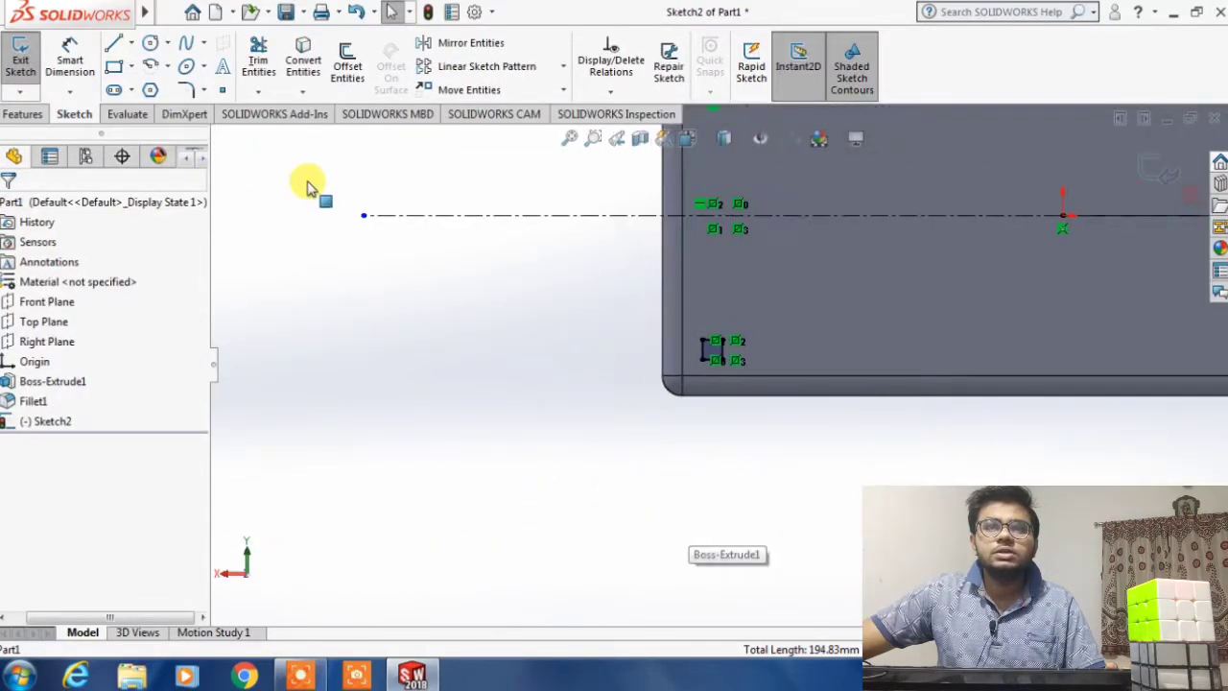
{"action": "scroll", "coordinate": [781, 236], "scroll_direction": "up", "scroll_amount": 2}
{"action": "scroll", "coordinate": [793, 234], "scroll_direction": "down", "scroll_amount": 2}
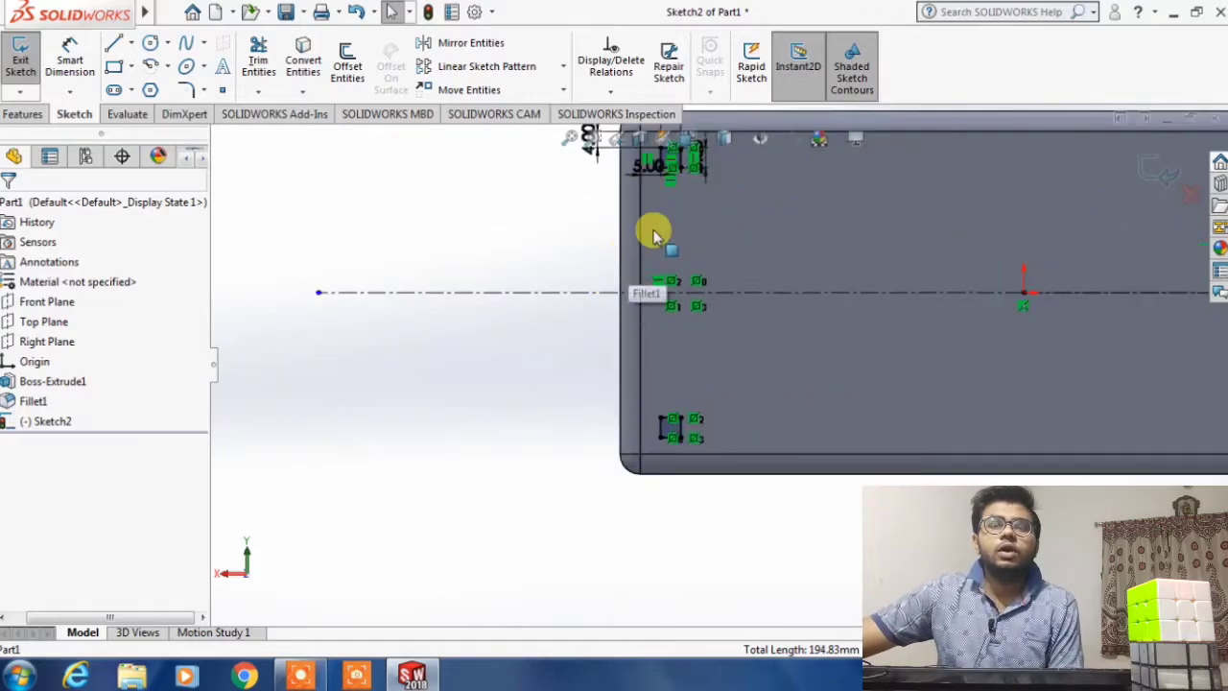
{"action": "scroll", "coordinate": [629, 253], "scroll_direction": "down", "scroll_amount": 2}
{"action": "scroll", "coordinate": [683, 189], "scroll_direction": "up", "scroll_amount": 2}
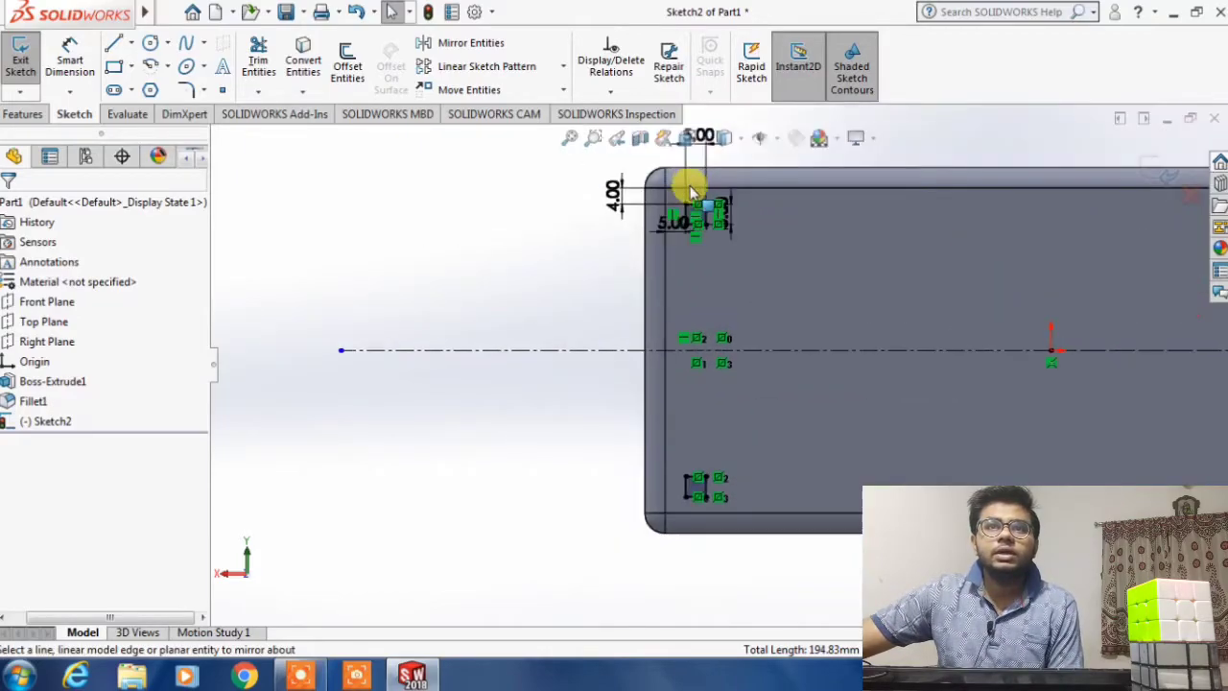
- Sketch two overlapping vertical centerlines, one about 84 mm up from the origin and one about 162 mm down through it past the block
{"action": "scroll", "coordinate": [699, 218], "scroll_direction": "down", "scroll_amount": 2}
{"action": "scroll", "coordinate": [719, 345], "scroll_direction": "down", "scroll_amount": 2}
{"action": "scroll", "coordinate": [677, 590], "scroll_direction": "up", "scroll_amount": 4}
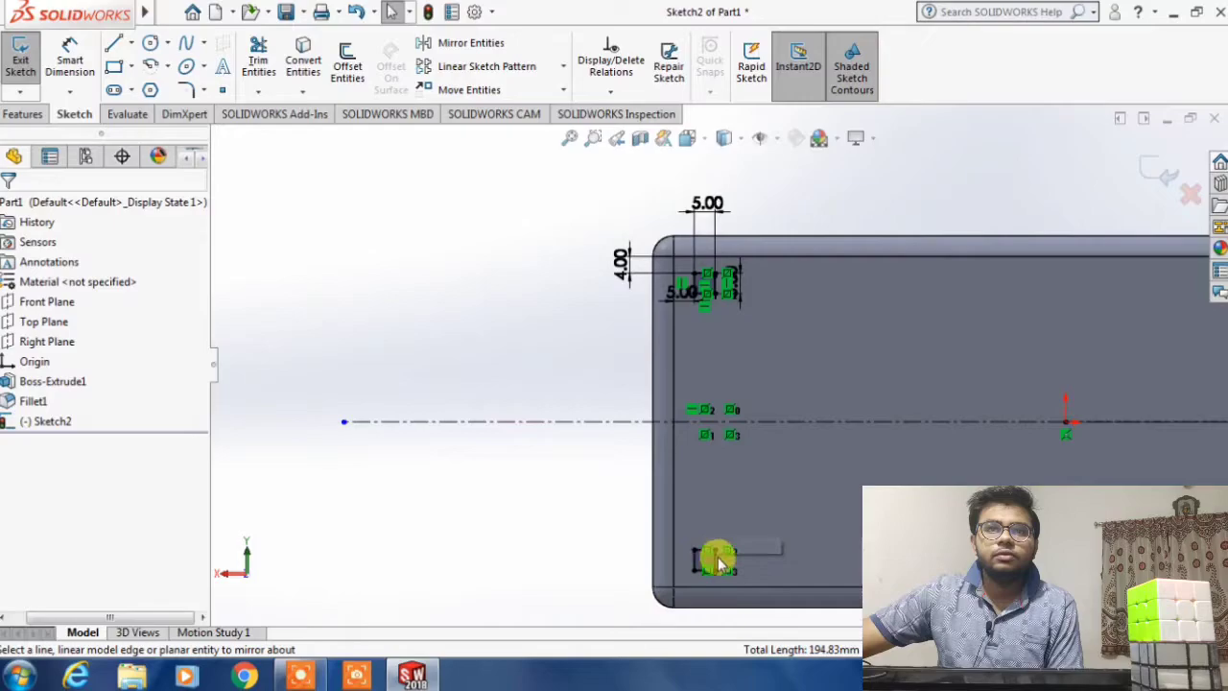
{"action": "left_click", "coordinate": [132, 44]}
{"action": "left_click", "coordinate": [144, 87]}
{"action": "scroll", "coordinate": [1047, 370], "scroll_direction": "up", "scroll_amount": 2}
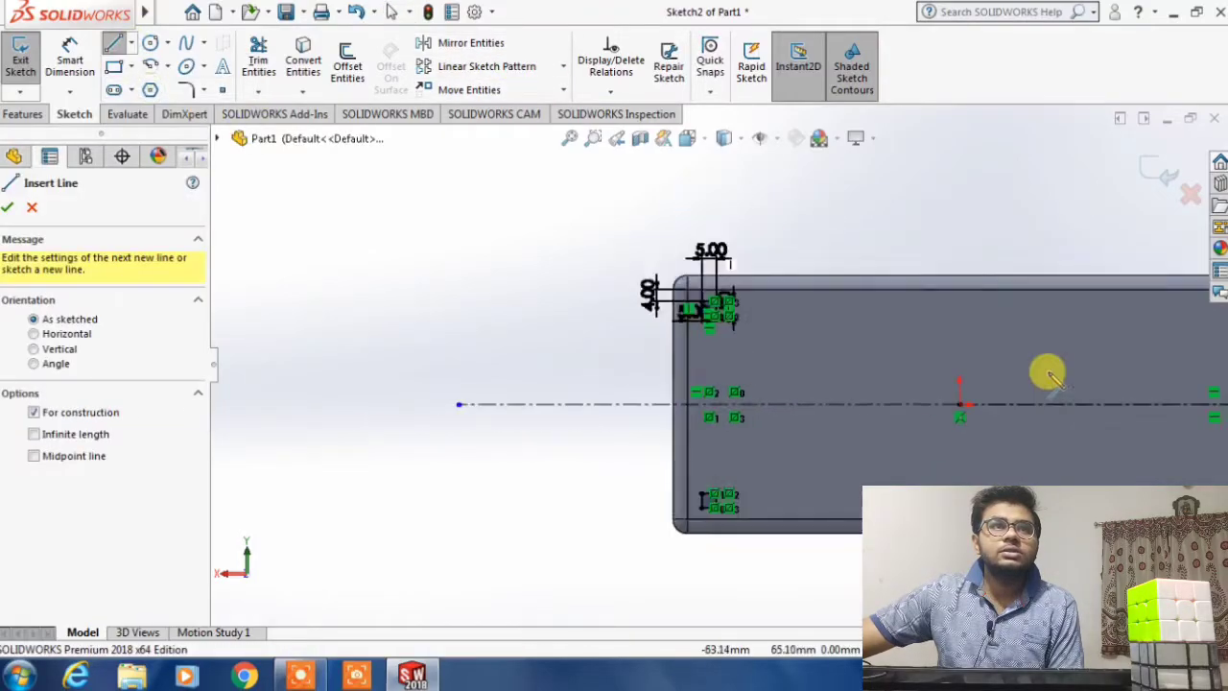
{"action": "left_click", "coordinate": [919, 397]}
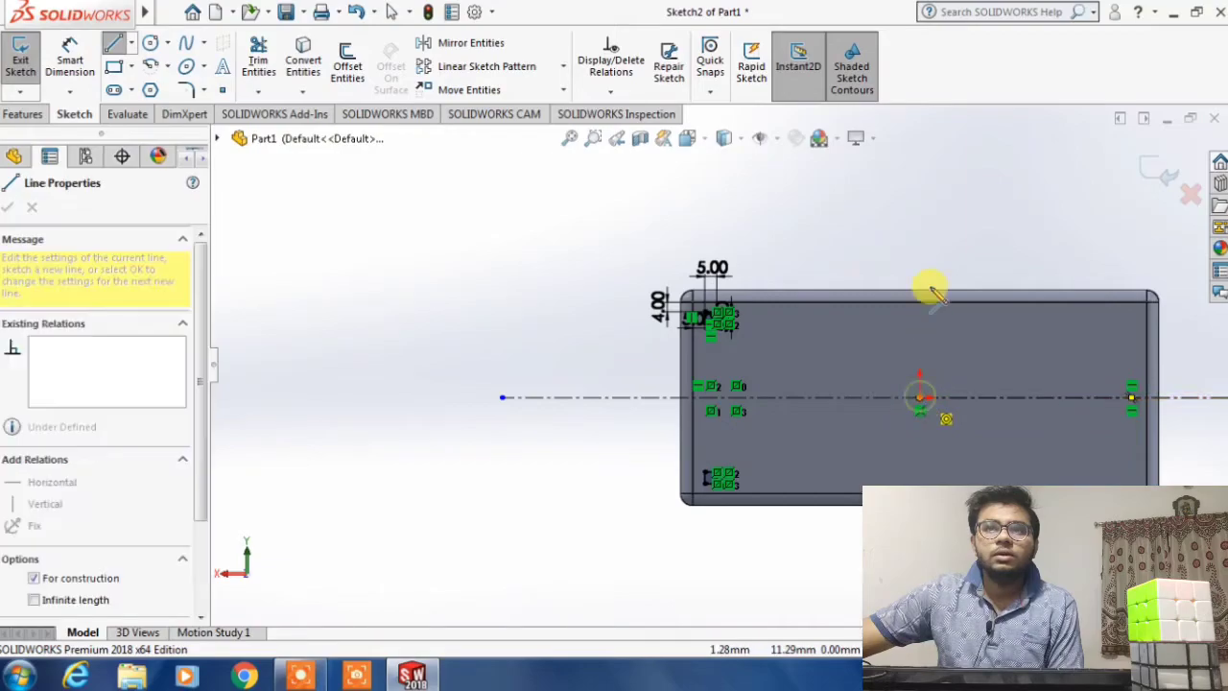
{"action": "left_click", "coordinate": [919, 195]}
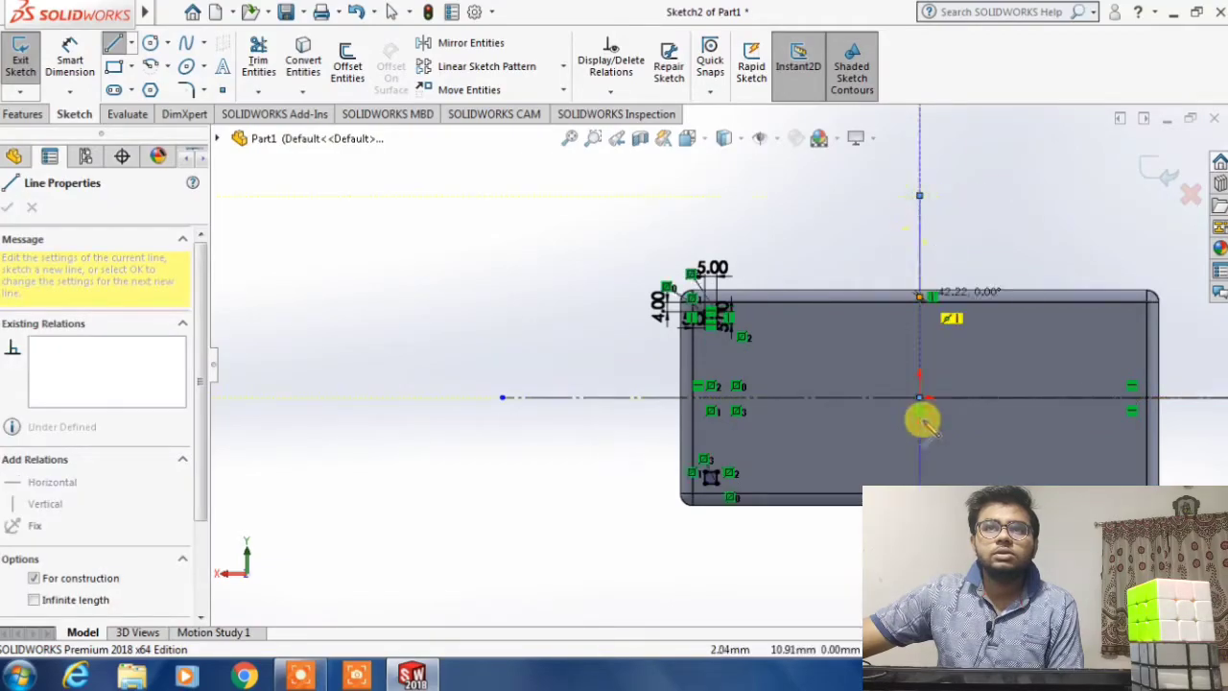
{"action": "left_click", "coordinate": [919, 397]}
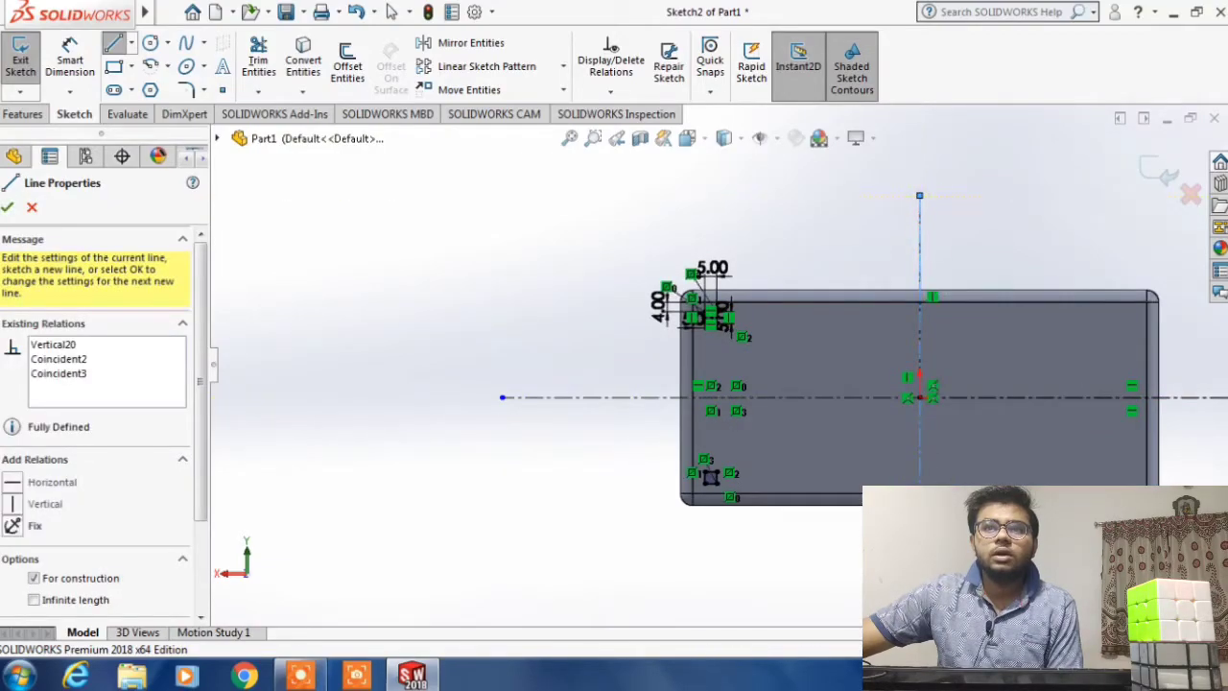
{"action": "key", "text": "Escape"}
{"action": "left_click", "coordinate": [916, 384]}
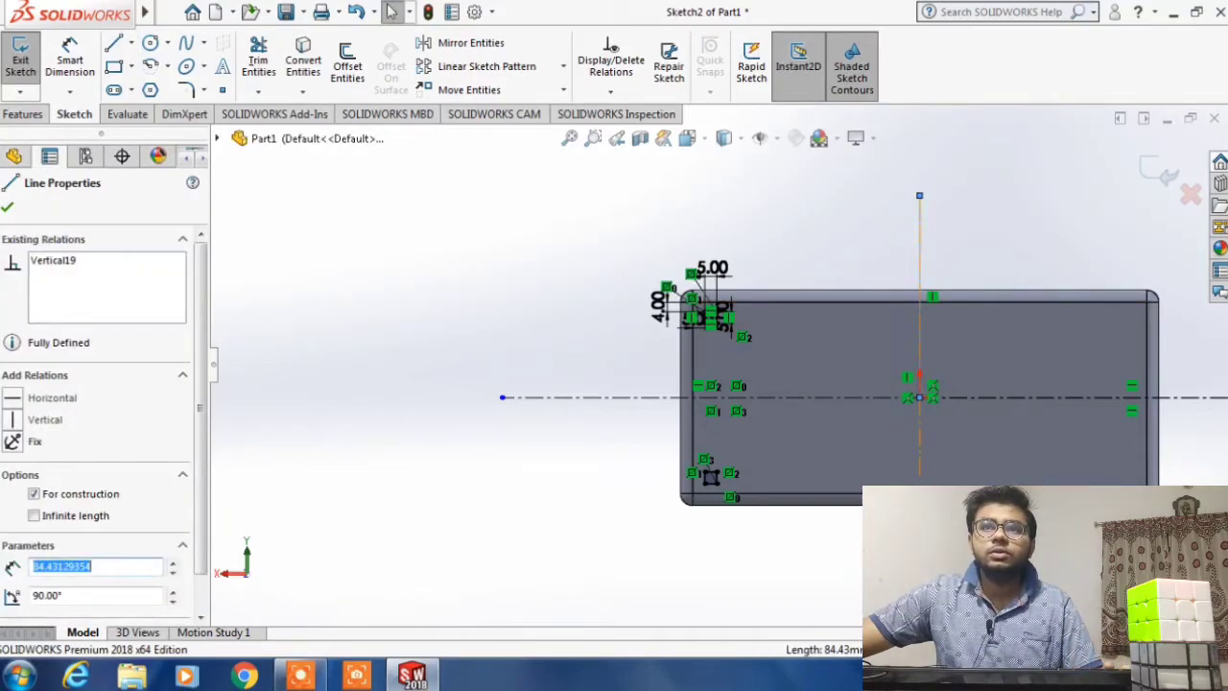
{"action": "left_click", "coordinate": [537, 397], "text": "ctrl"}
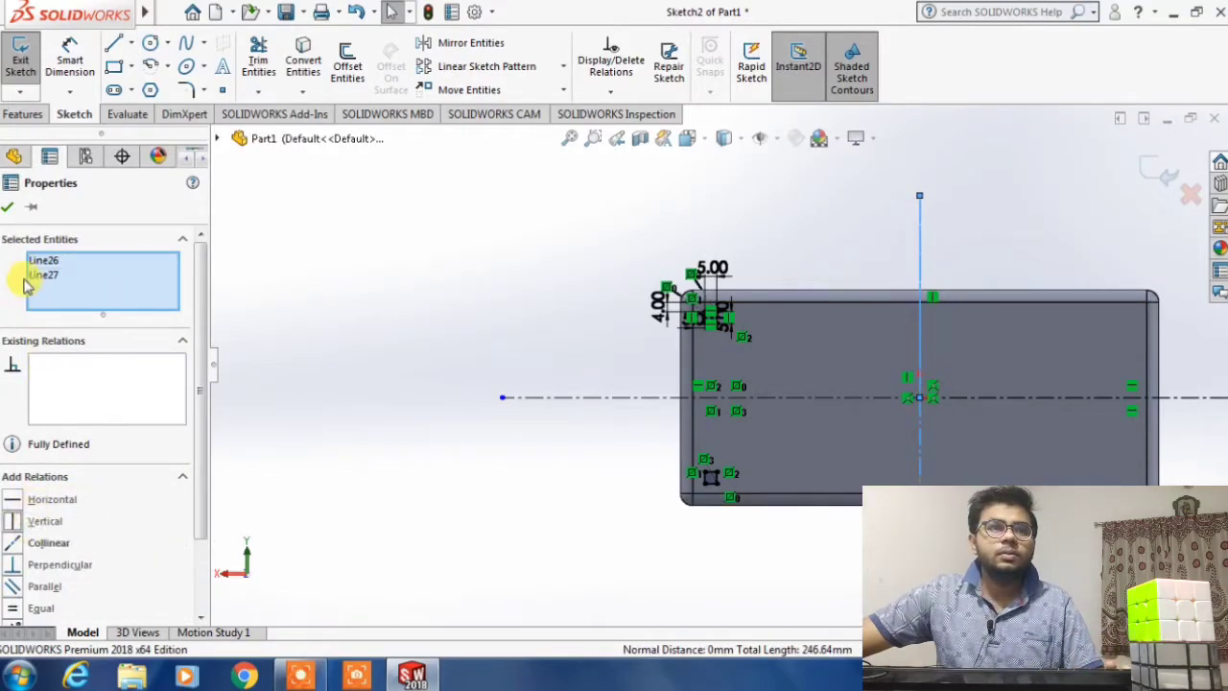
{"action": "left_click", "coordinate": [8, 209]}
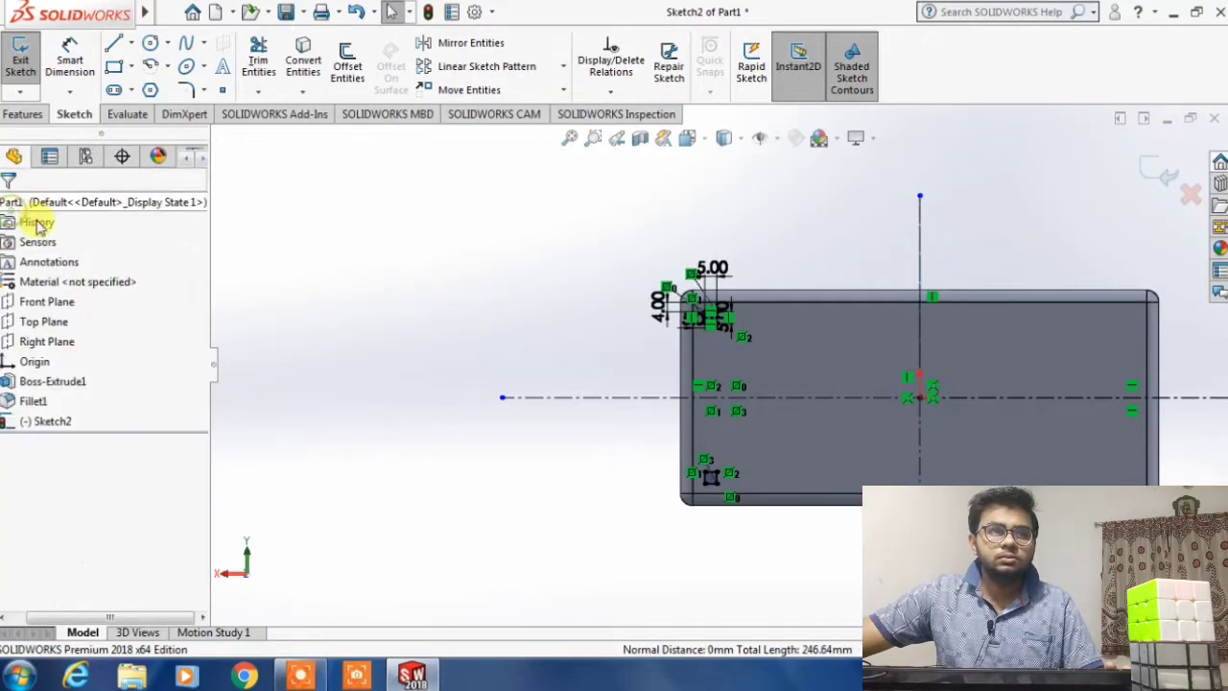
- Start a sketch Mirror and pick the four sides of the upper-left 5 mm square as entities
{"action": "left_click", "coordinate": [436, 43]}
{"action": "scroll", "coordinate": [713, 307], "scroll_direction": "down", "scroll_amount": 6}
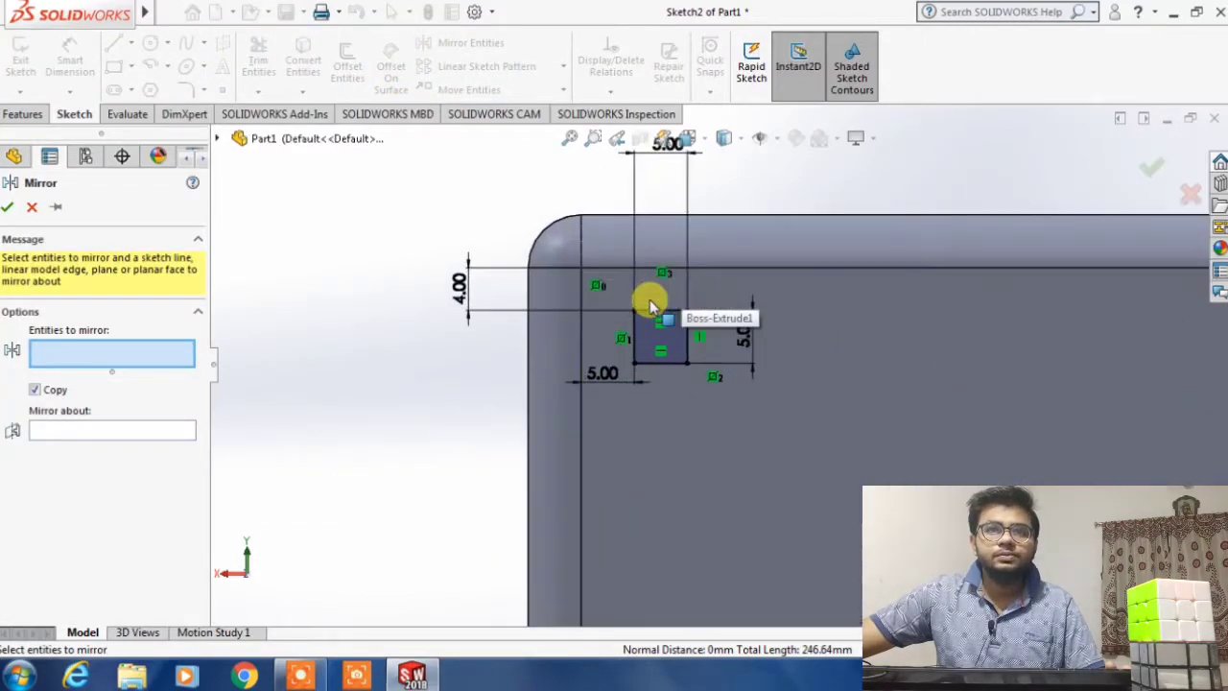
{"action": "left_click", "coordinate": [668, 312]}
{"action": "left_click", "coordinate": [687, 336]}
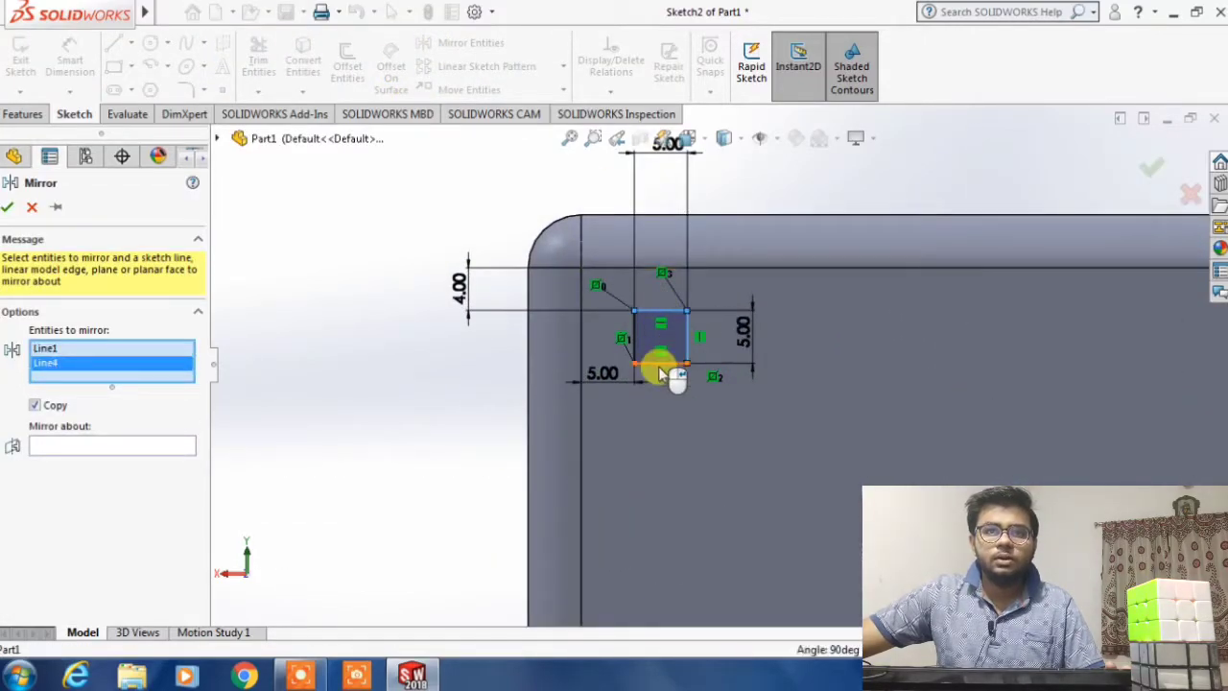
{"action": "left_click", "coordinate": [662, 363]}
{"action": "left_click", "coordinate": [633, 353]}
{"action": "scroll", "coordinate": [643, 414], "scroll_direction": "up", "scroll_amount": 3}
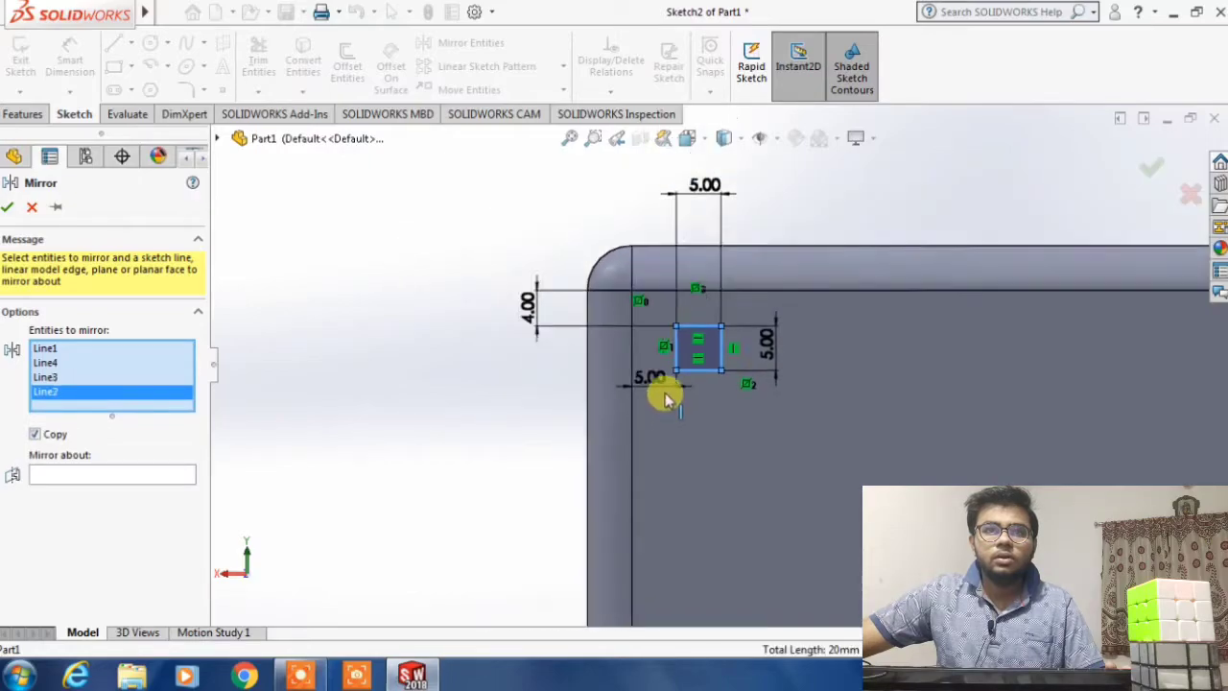
- Add the four sides of the lower-left square to the entities being mirrored
{"action": "scroll", "coordinate": [734, 497], "scroll_direction": "up", "scroll_amount": 6}
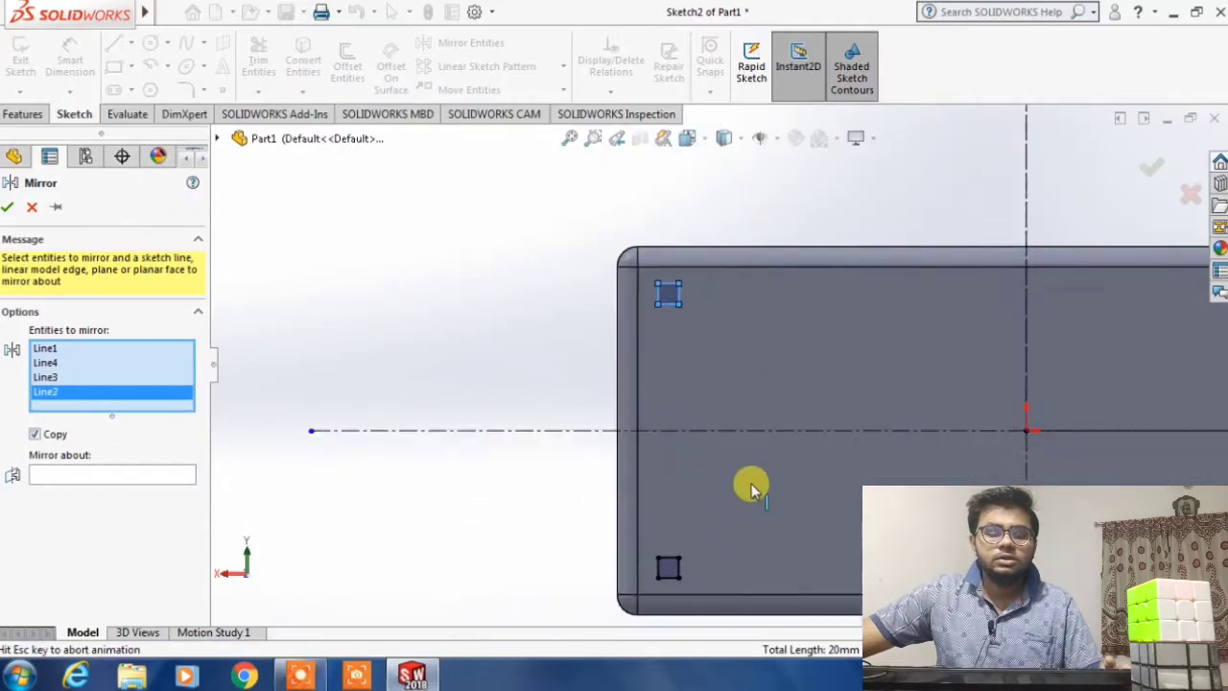
{"action": "scroll", "coordinate": [600, 384], "scroll_direction": "down", "scroll_amount": 3}
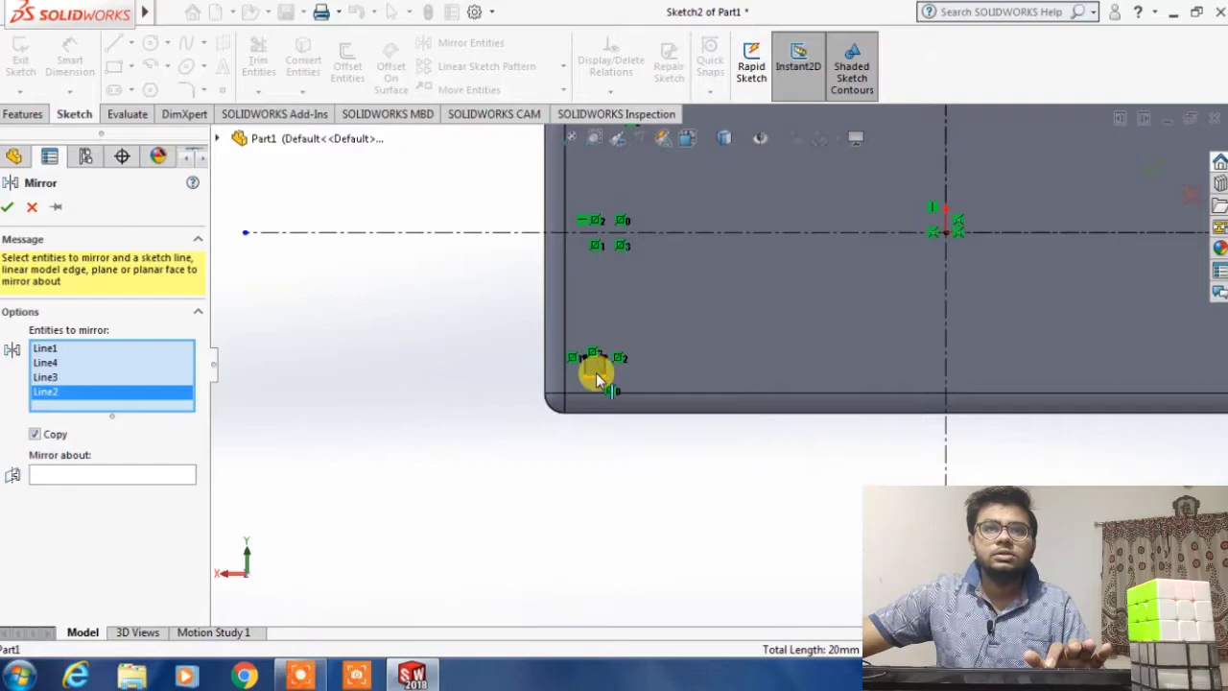
{"action": "left_click", "coordinate": [596, 372]}
{"action": "left_click", "coordinate": [600, 366]}
{"action": "scroll", "coordinate": [599, 363], "scroll_direction": "down", "scroll_amount": 3}
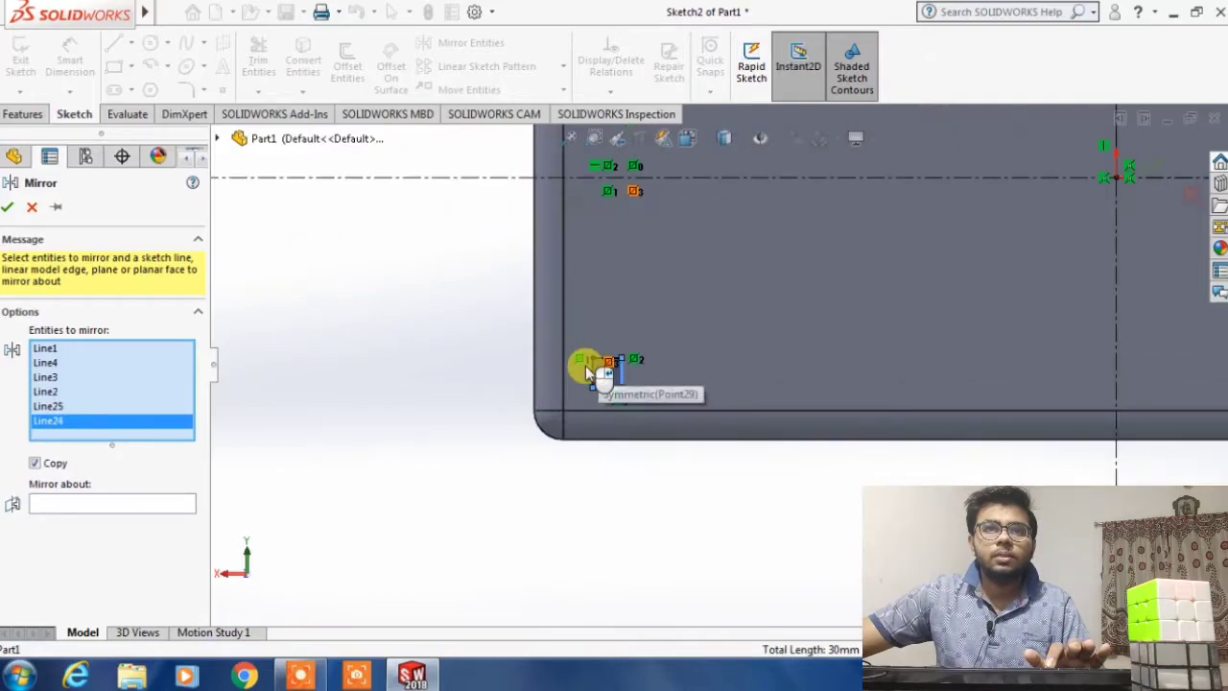
{"action": "left_click", "coordinate": [625, 363]}
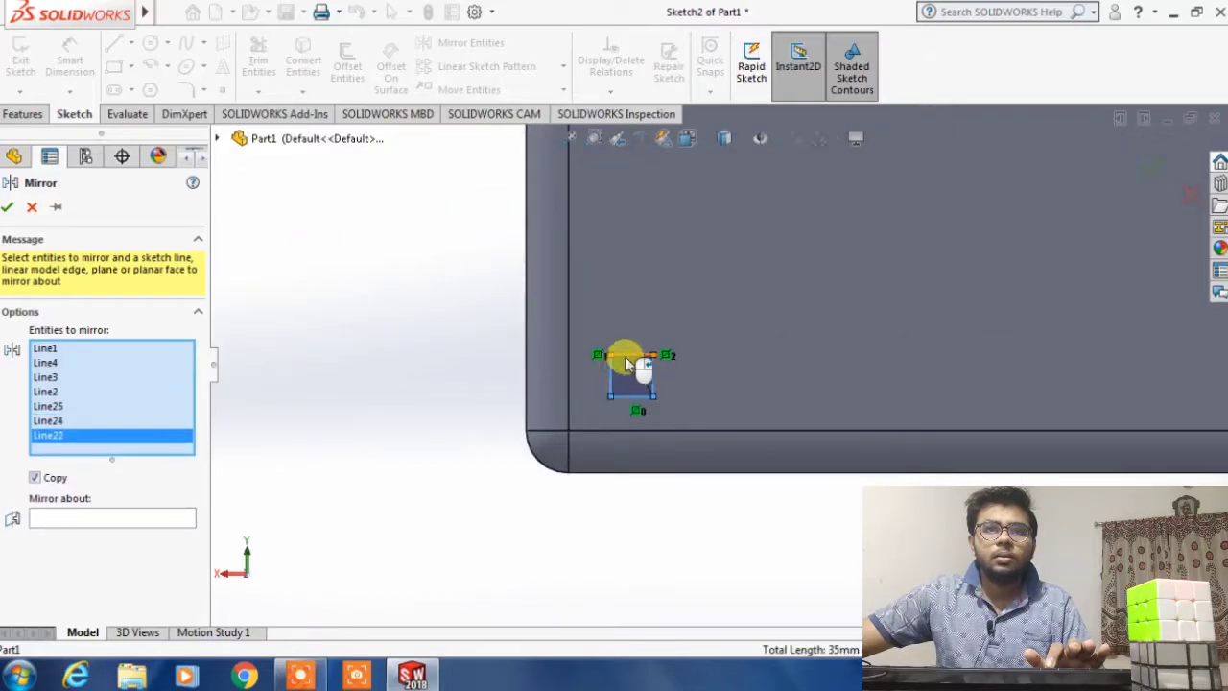
{"action": "left_click", "coordinate": [636, 398]}
{"action": "scroll", "coordinate": [636, 403], "scroll_direction": "up", "scroll_amount": 2}
- Mirror both left squares about the vertical centerline, keeping the originals, and exit the sketch
{"action": "left_click", "coordinate": [144, 534]}
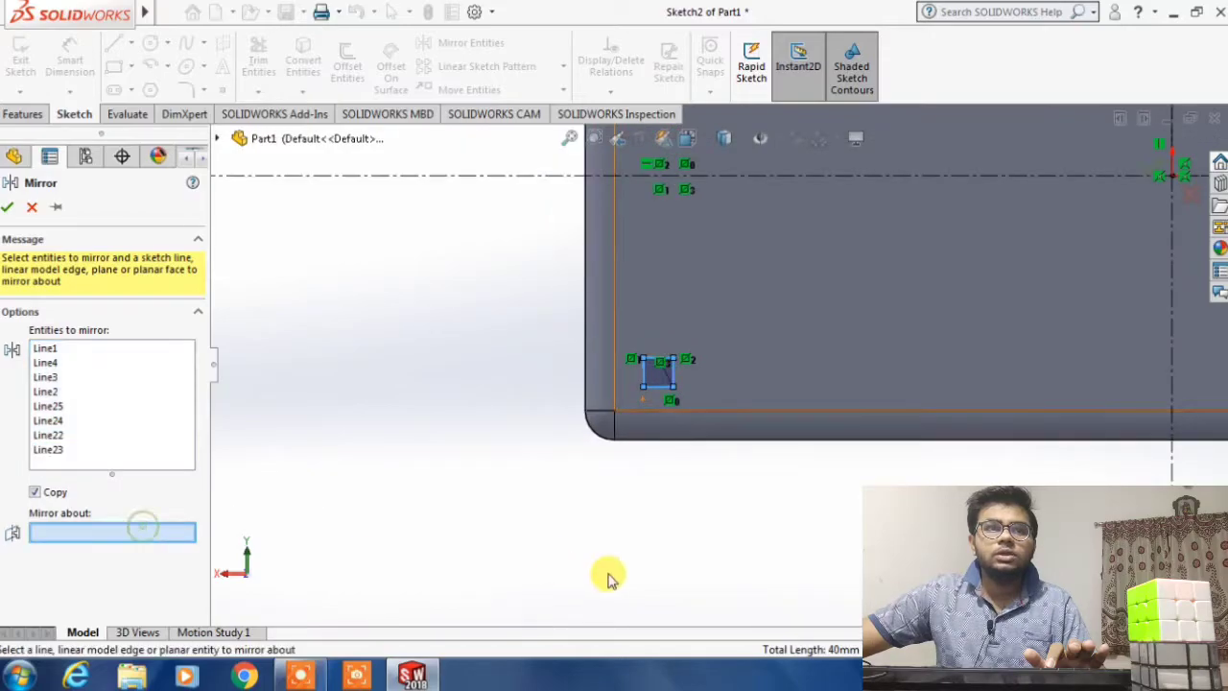
{"action": "scroll", "coordinate": [720, 374], "scroll_direction": "up", "scroll_amount": 3}
{"action": "left_click", "coordinate": [936, 439]}
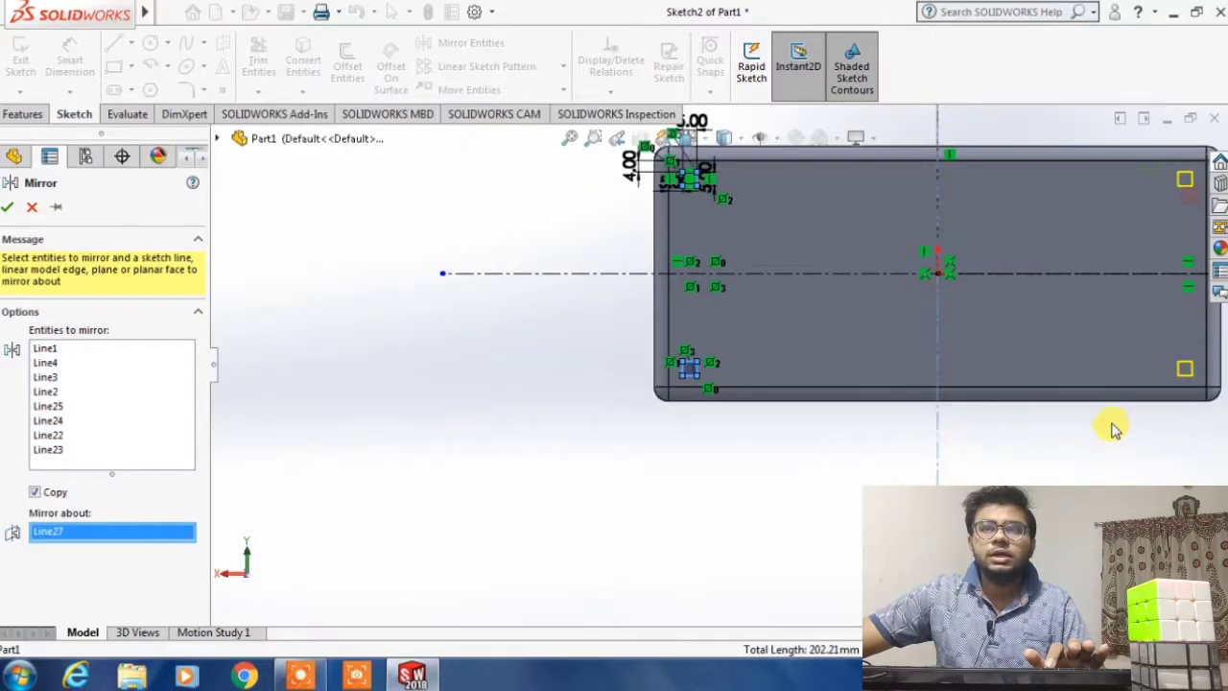
{"action": "scroll", "coordinate": [1094, 365], "scroll_direction": "up", "scroll_amount": 2}
{"action": "left_click", "coordinate": [1146, 175]}
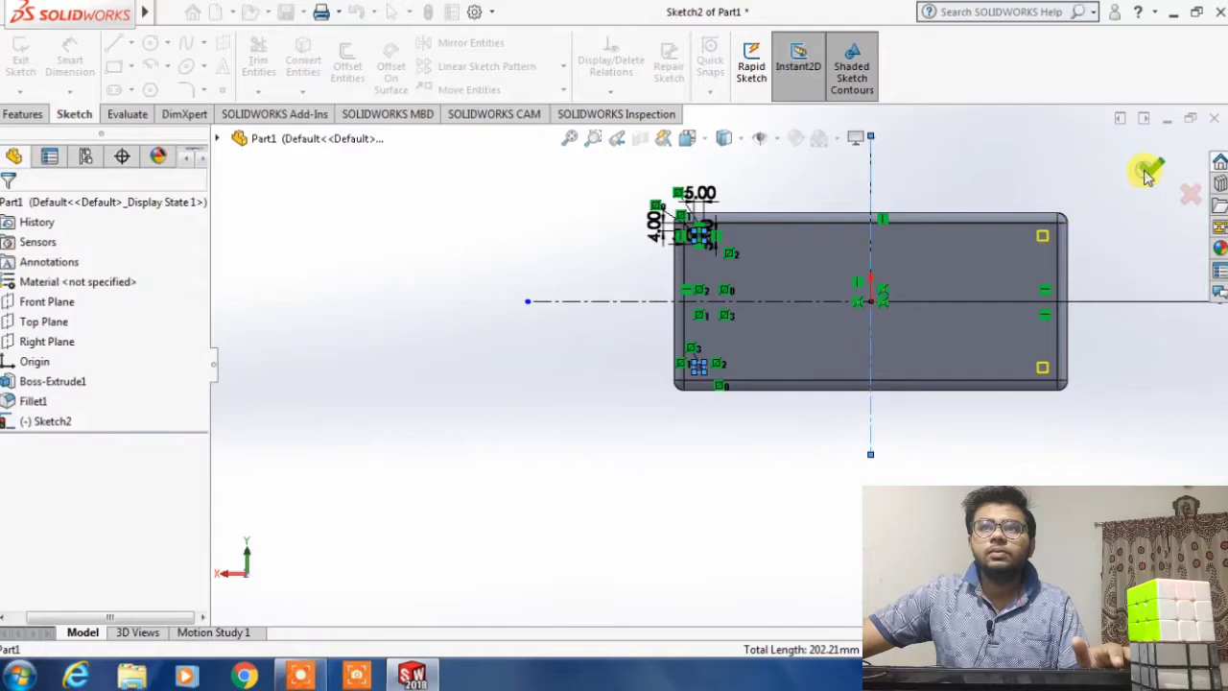
{"action": "scroll", "coordinate": [902, 302], "scroll_direction": "down", "scroll_amount": 1}
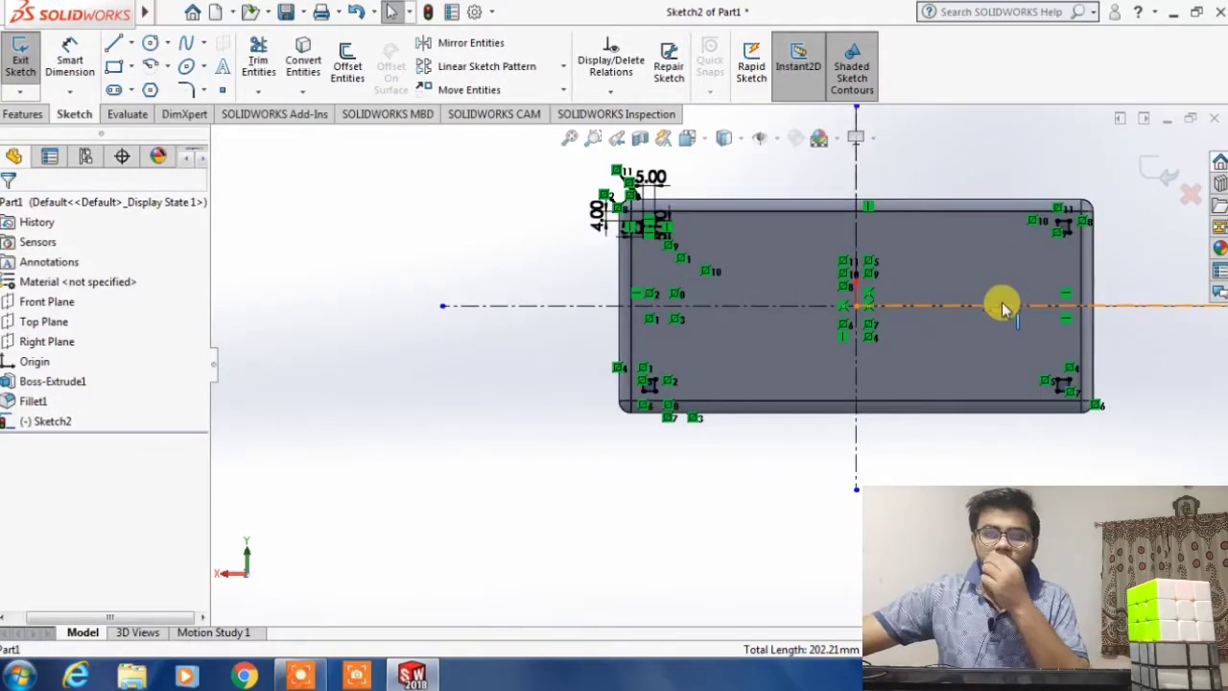
{"action": "scroll", "coordinate": [987, 304], "scroll_direction": "down", "scroll_amount": 1}
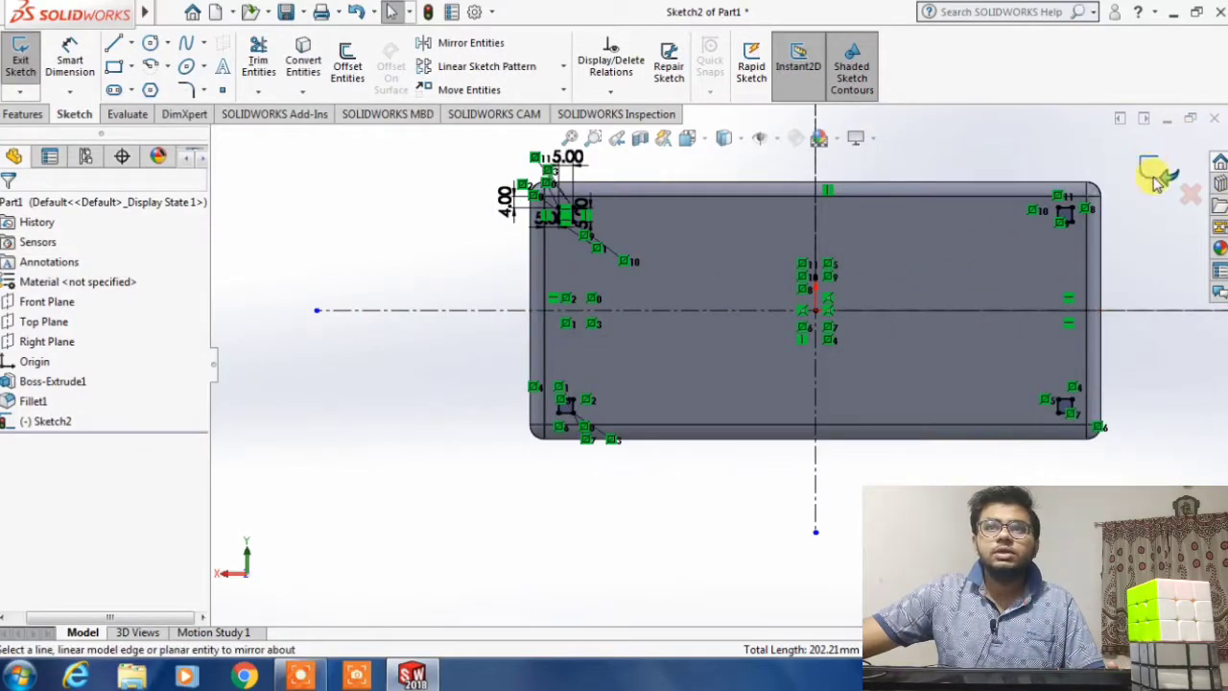
{"action": "left_click", "coordinate": [1155, 179]}
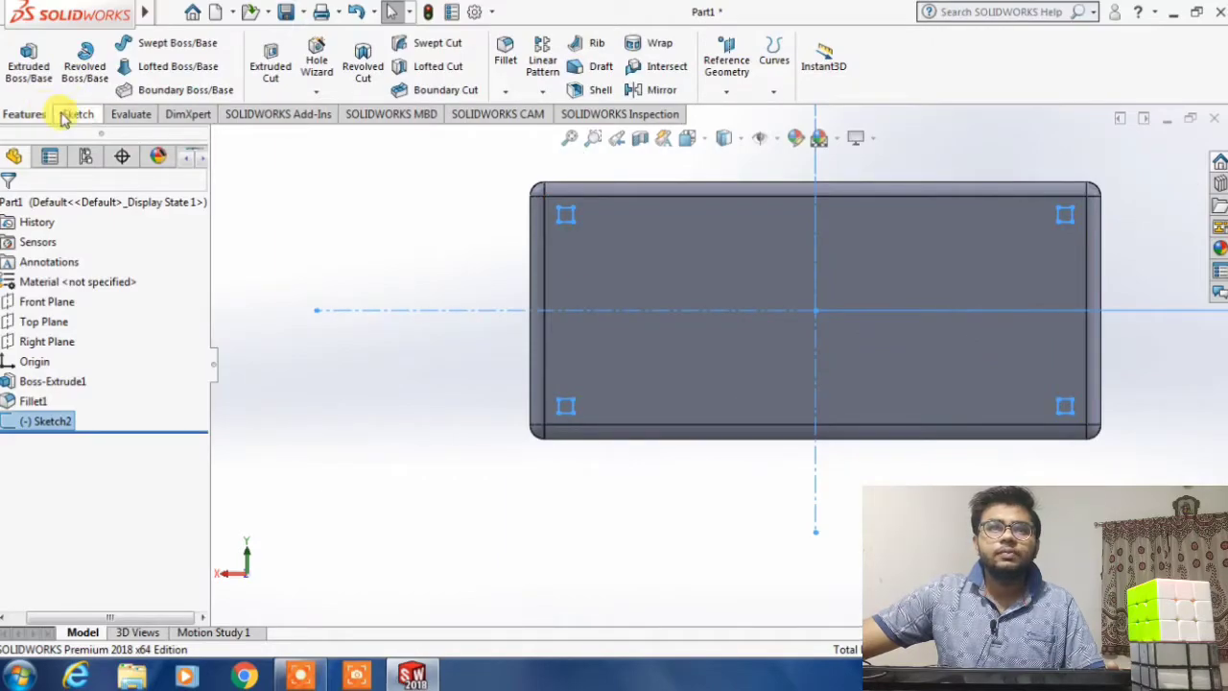
- Extrude the four corner squares as legs, Blind to a depth of 100 mm and merged with the block
{"action": "left_click", "coordinate": [28, 60]}
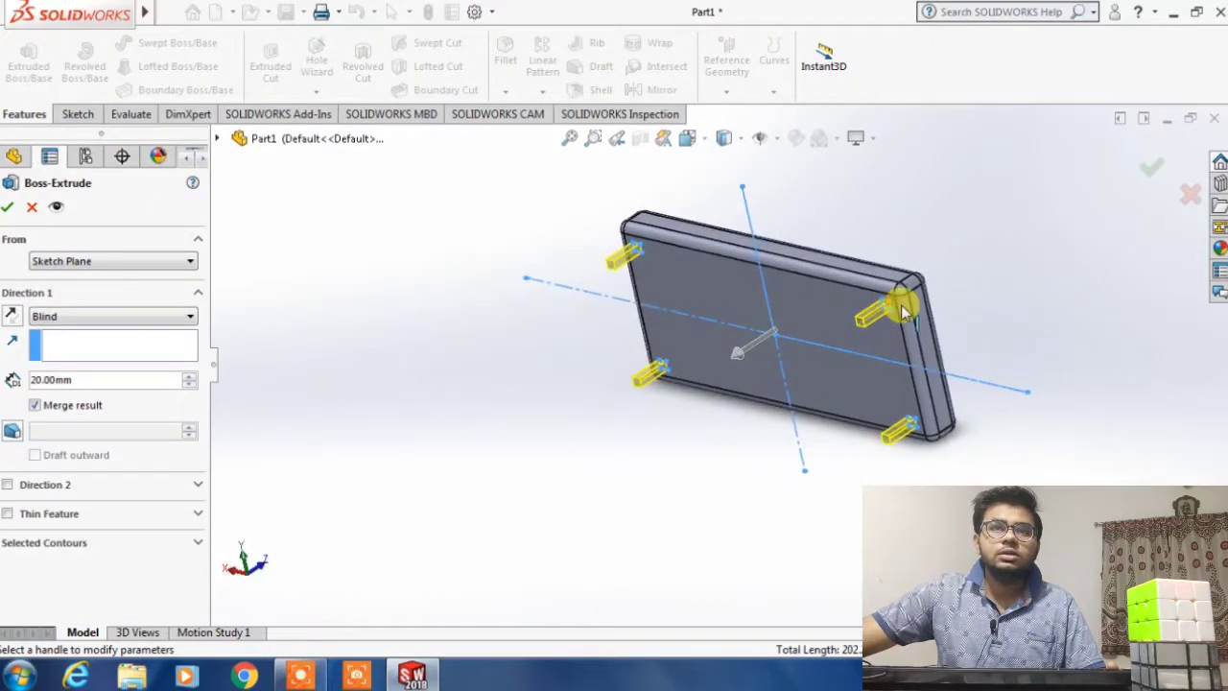
{"action": "left_click_drag", "start_coordinate": [741, 361], "coordinate": [348, 474]}
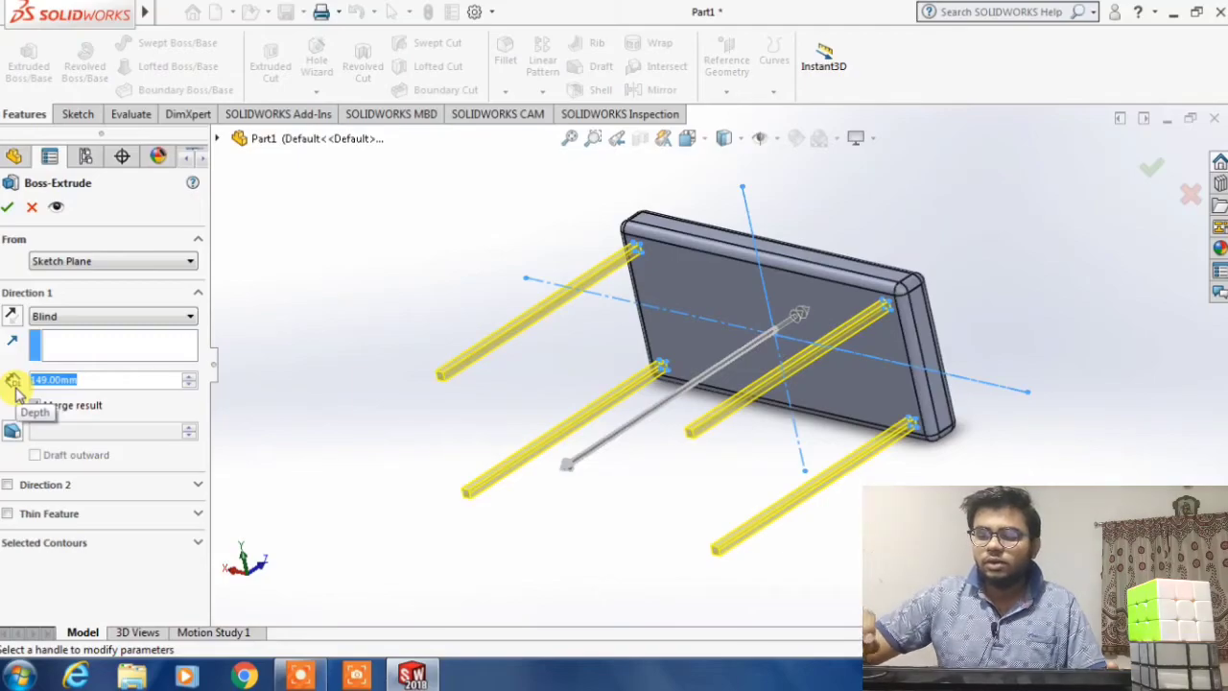
{"action": "type", "text": "100"}
{"action": "key", "text": "Return"}
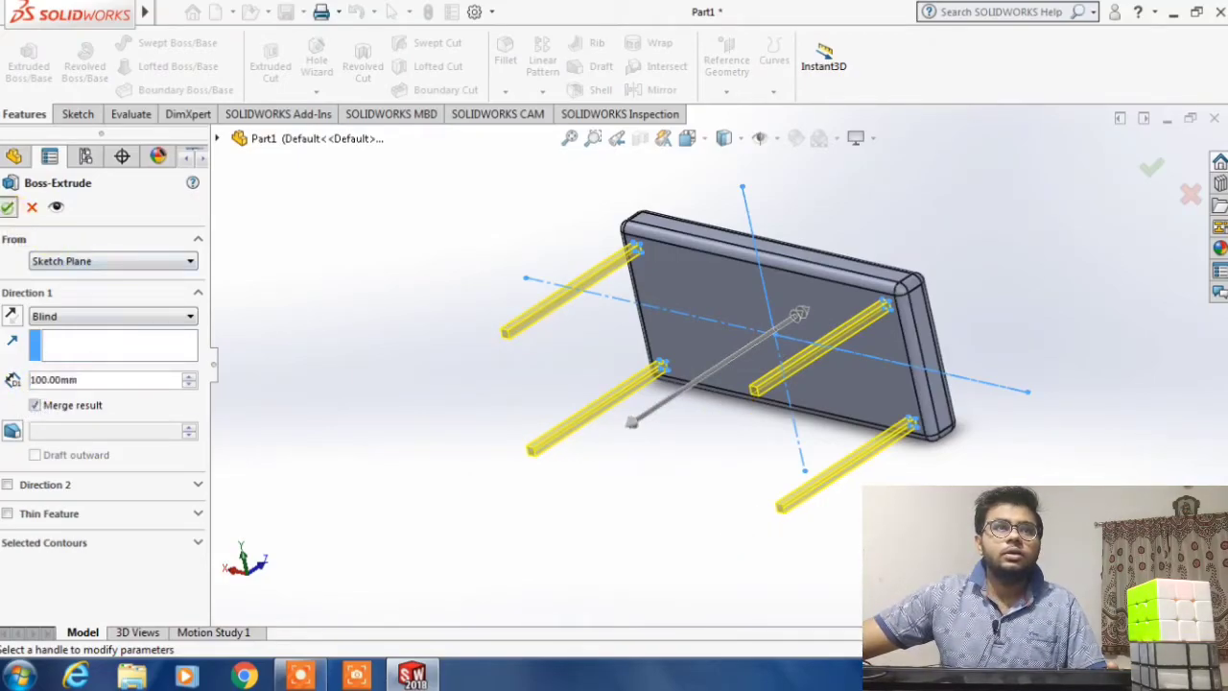
{"action": "key", "text": "Return"}
- Start a sketch on the block's large flat face opposite the legs and orient it face-on
{"action": "middle_click_drag", "start_coordinate": [1036, 316], "coordinate": [832, 374]}
{"action": "scroll", "coordinate": [820, 377], "scroll_direction": "down", "scroll_amount": 3}
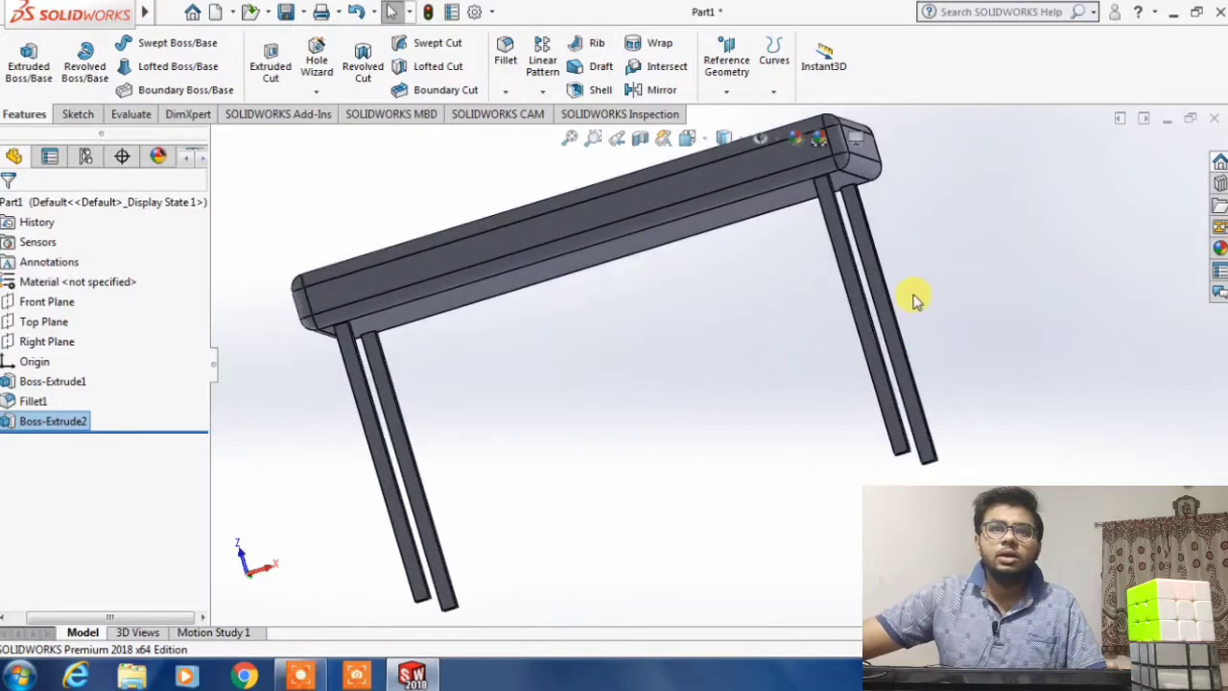
{"action": "scroll", "coordinate": [933, 236], "scroll_direction": "down", "scroll_amount": 1}
{"action": "middle_click_drag", "start_coordinate": [933, 236], "coordinate": [945, 283]}
{"action": "scroll", "coordinate": [945, 284], "scroll_direction": "up", "scroll_amount": 2}
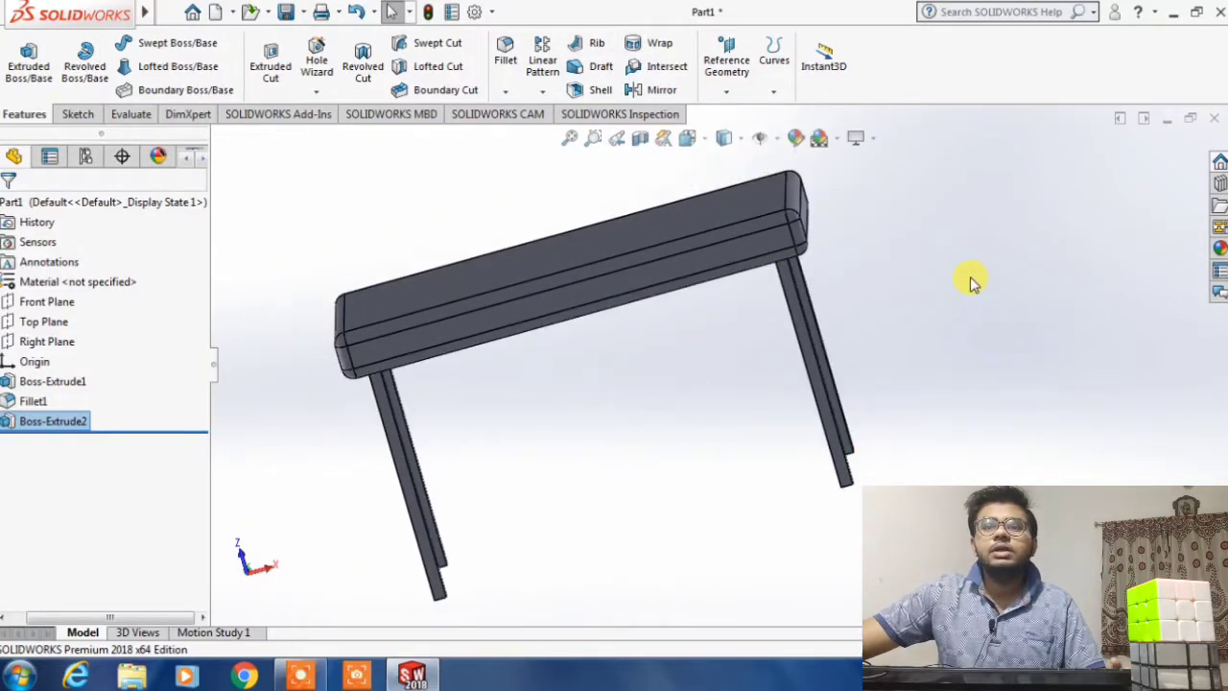
{"action": "middle_click_drag", "start_coordinate": [912, 211], "coordinate": [955, 259]}
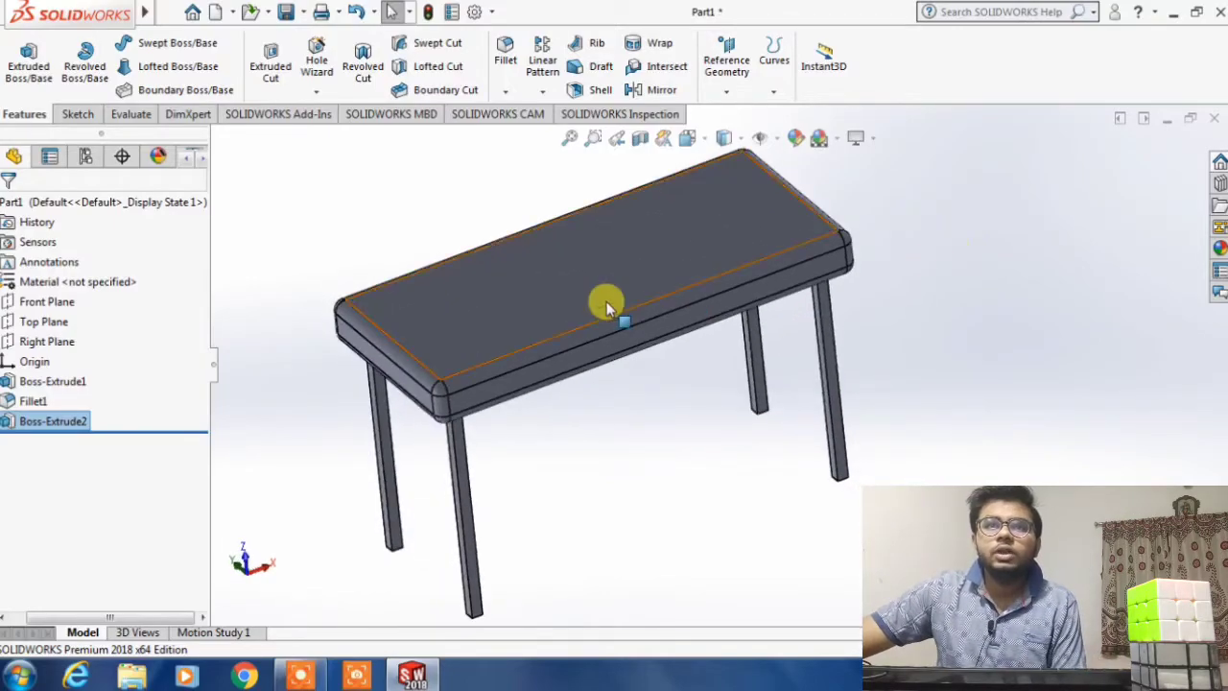
{"action": "scroll", "coordinate": [606, 301], "scroll_direction": "down", "scroll_amount": 2}
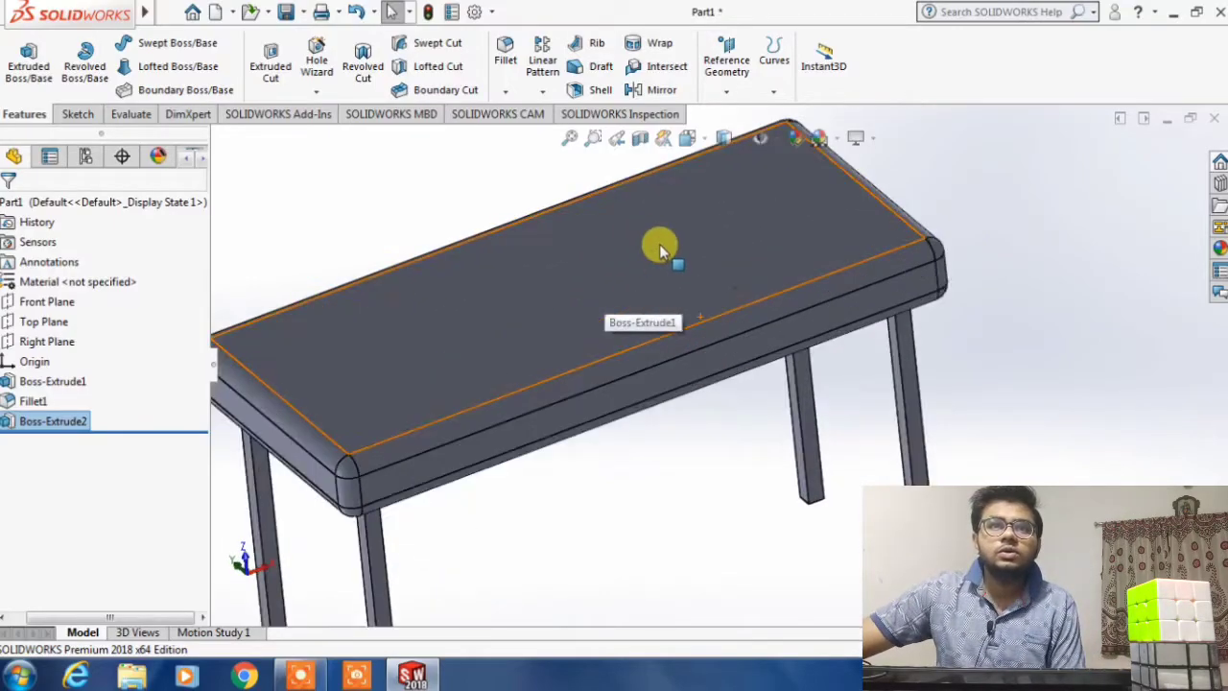
{"action": "right_click", "coordinate": [566, 312]}
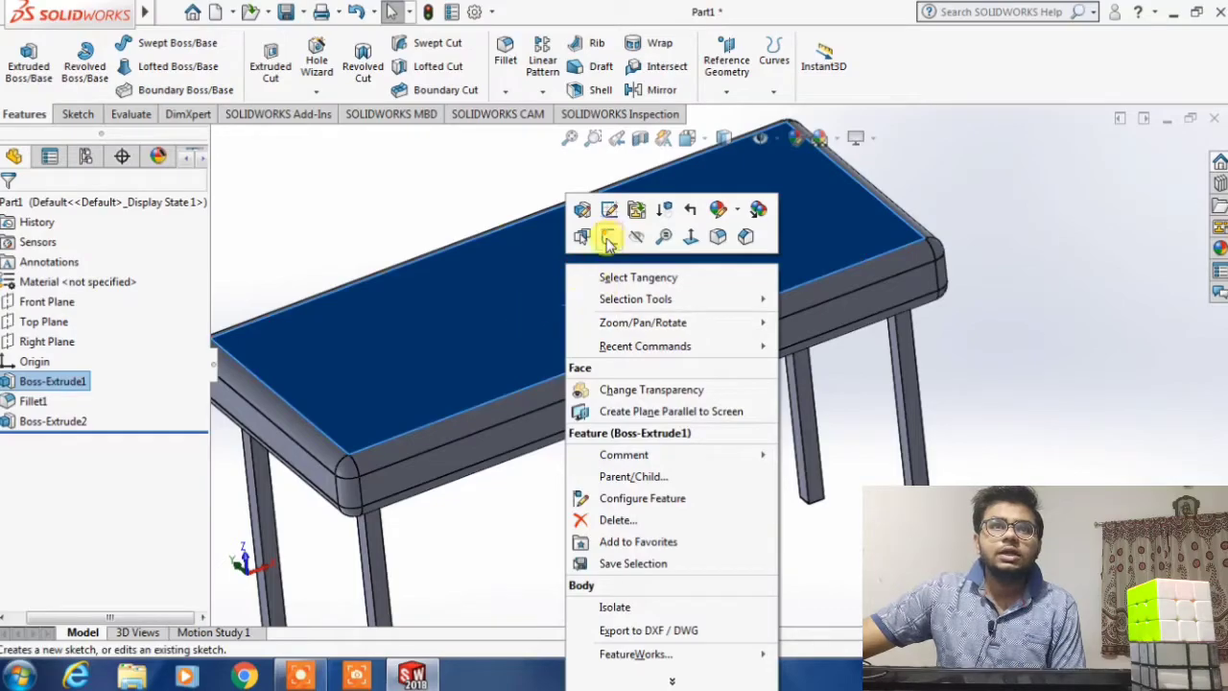
{"action": "left_click", "coordinate": [607, 241]}
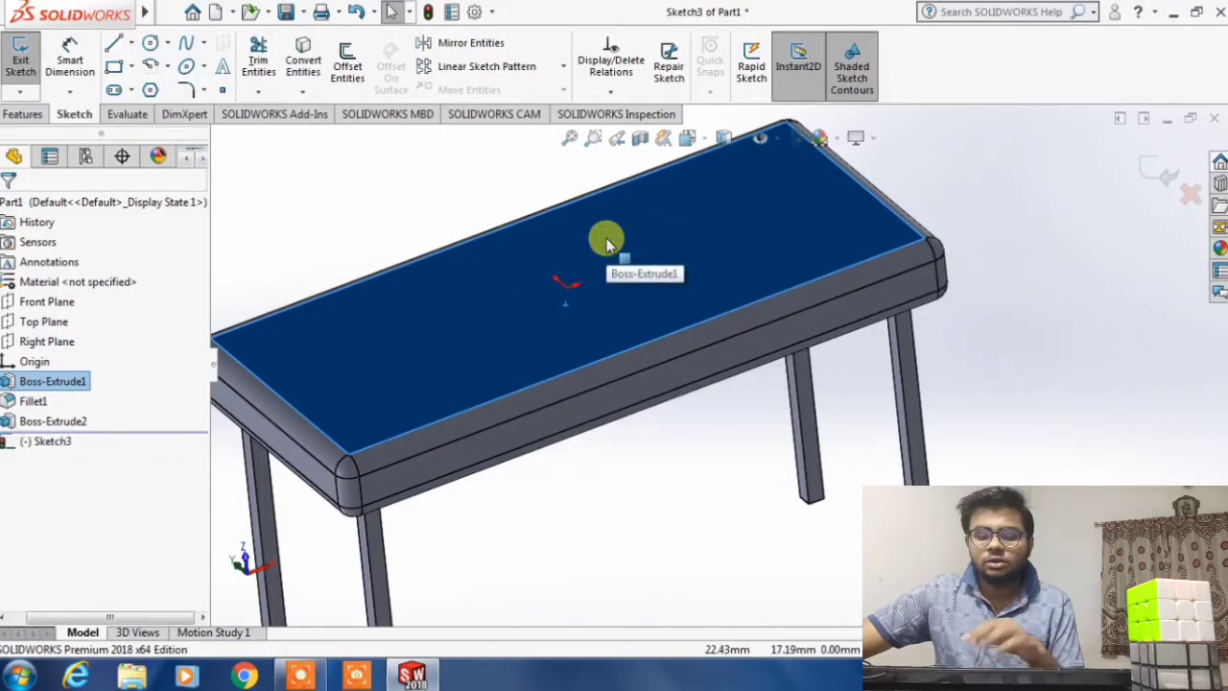
{"action": "key", "text": "ctrl+8"}
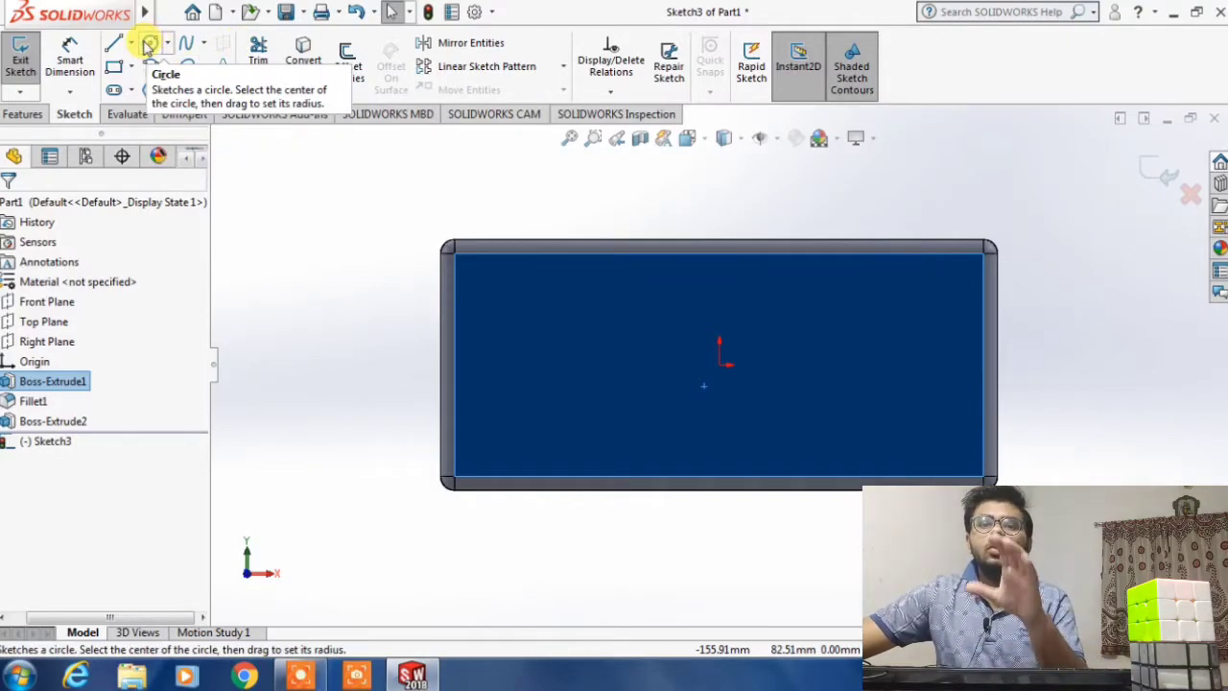
- Sketch two circles, one centred about 74 mm left and 27 mm above the origin, the other at the origin with about 10.7 mm radius
{"action": "left_click", "coordinate": [149, 46]}
{"action": "left_click", "coordinate": [513, 290]}
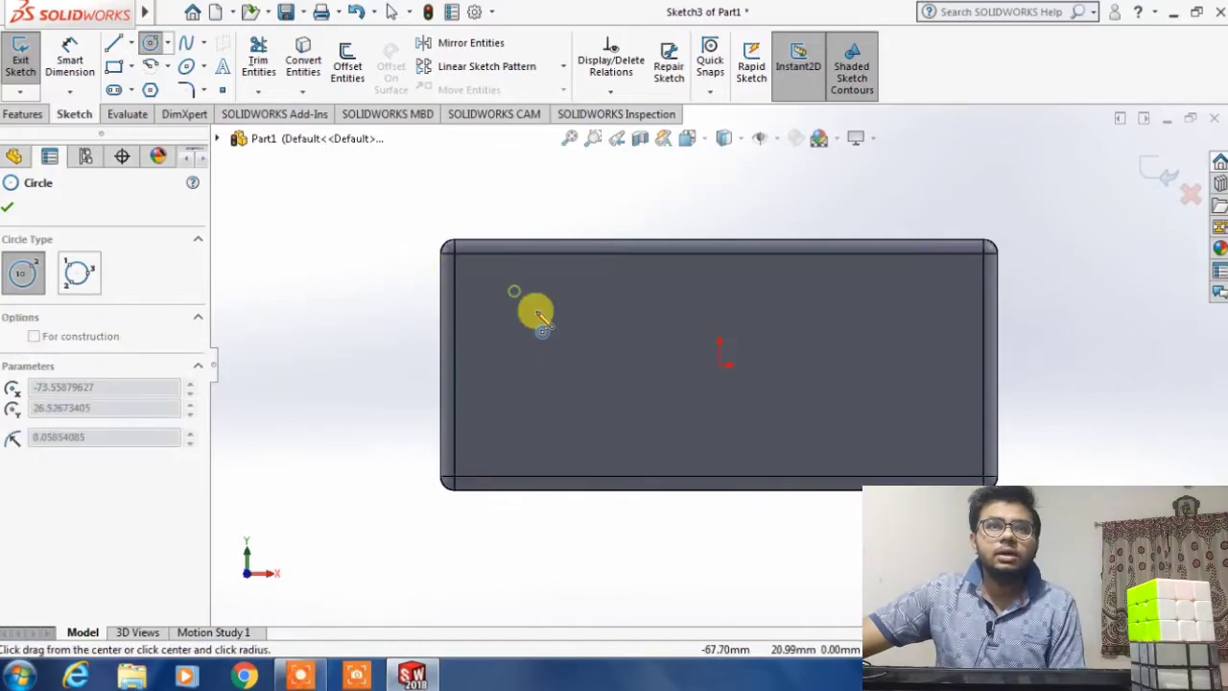
{"action": "left_click", "coordinate": [534, 305]}
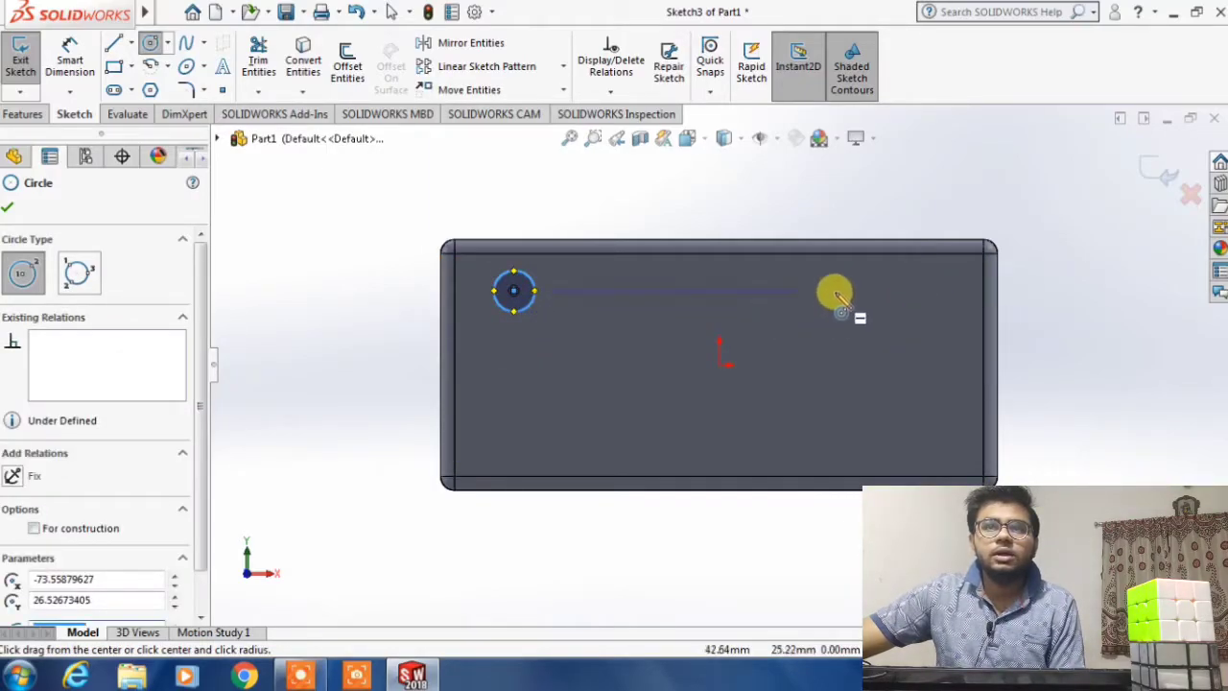
{"action": "left_click", "coordinate": [720, 365]}
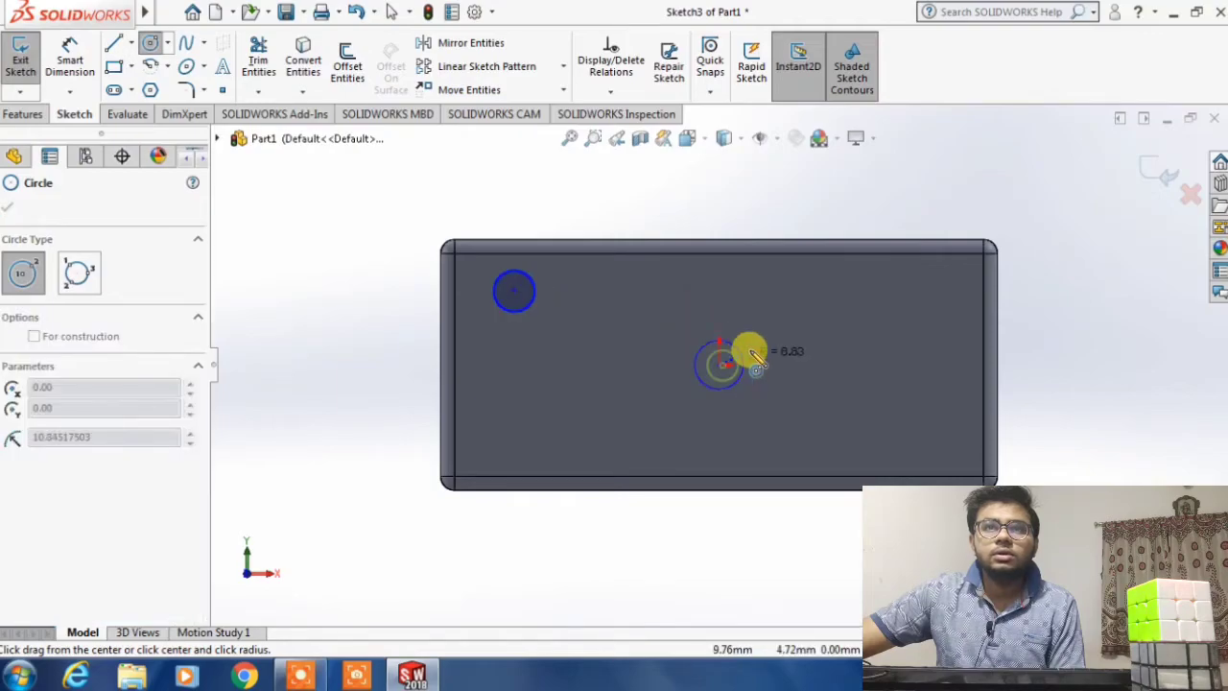
{"action": "left_click", "coordinate": [745, 351]}
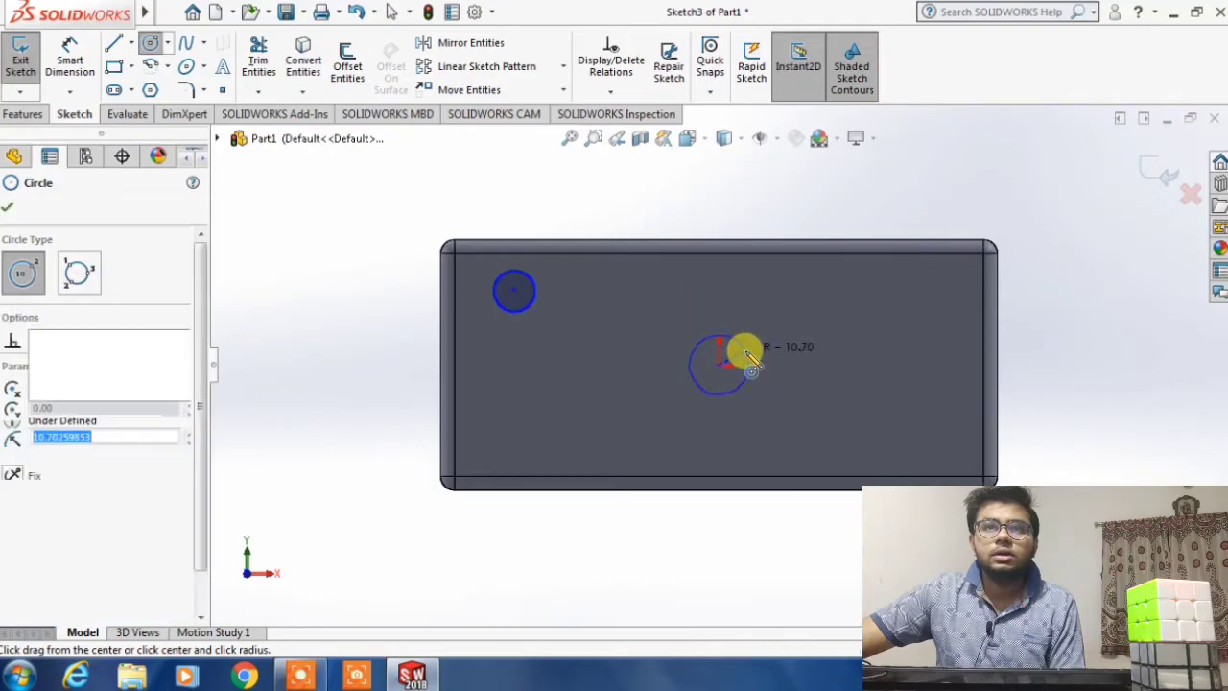
- Sketch circles near the upper-right, lower-right and lower-left corners, the right two with radii of about 14.2 and 14.8 mm
{"action": "left_click", "coordinate": [947, 273]}
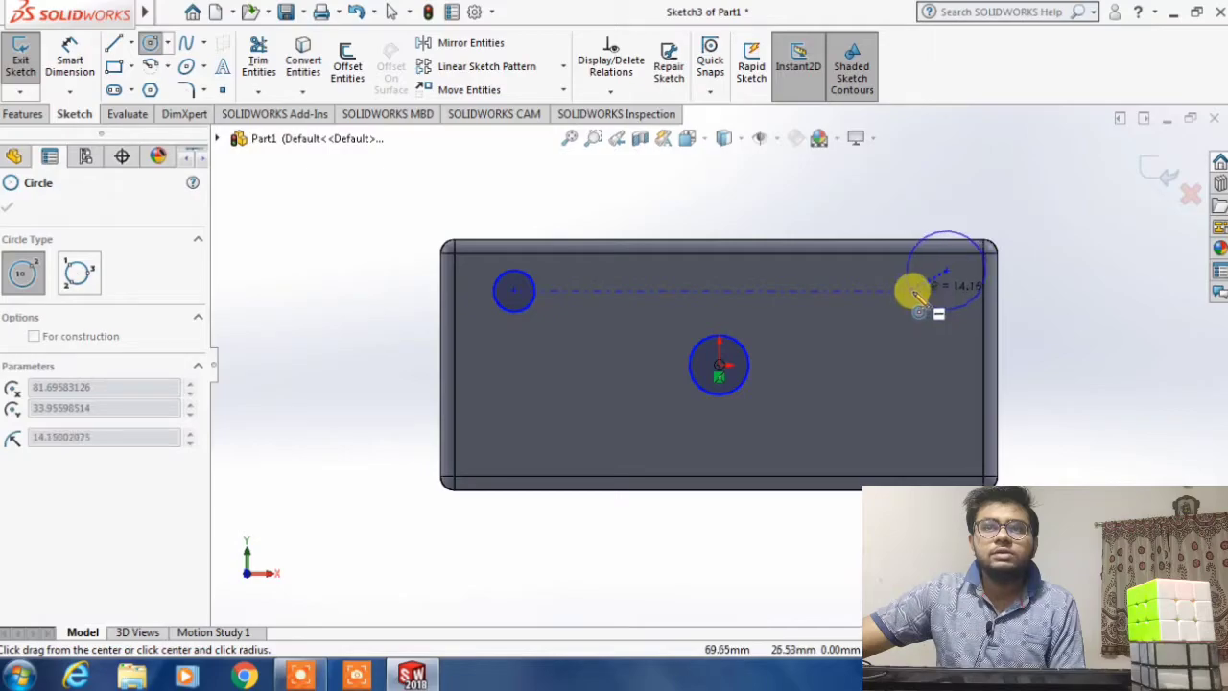
{"action": "left_click", "coordinate": [911, 291]}
{"action": "left_click", "coordinate": [952, 437]}
{"action": "left_click", "coordinate": [914, 440]}
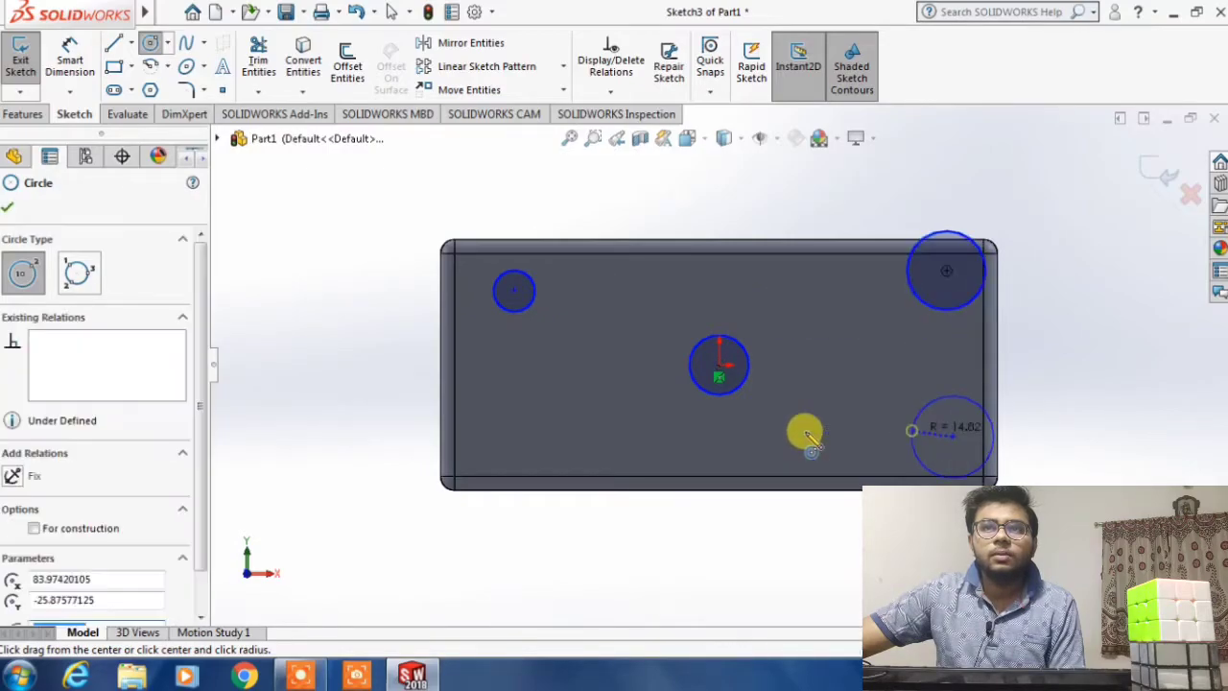
{"action": "left_click", "coordinate": [507, 438]}
{"action": "left_click", "coordinate": [554, 430]}
{"action": "key", "text": "Escape"}
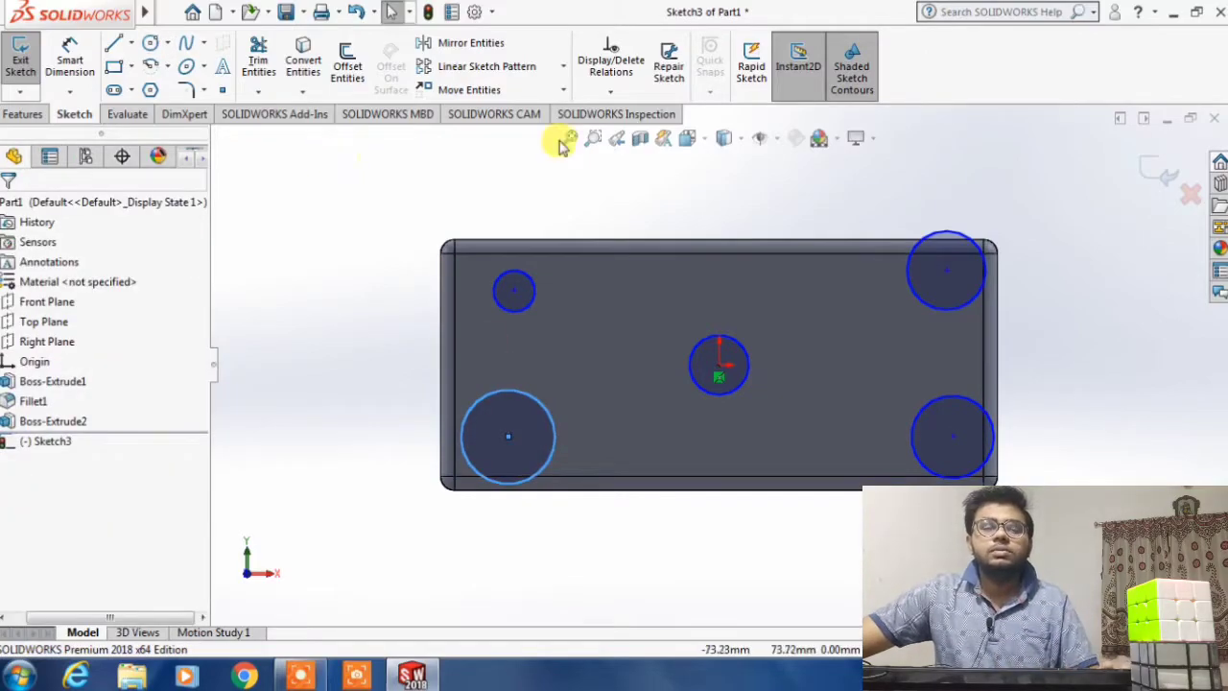
- Dimension the upper-left circle with a diameter of 100 mm
{"action": "left_click", "coordinate": [69, 59]}
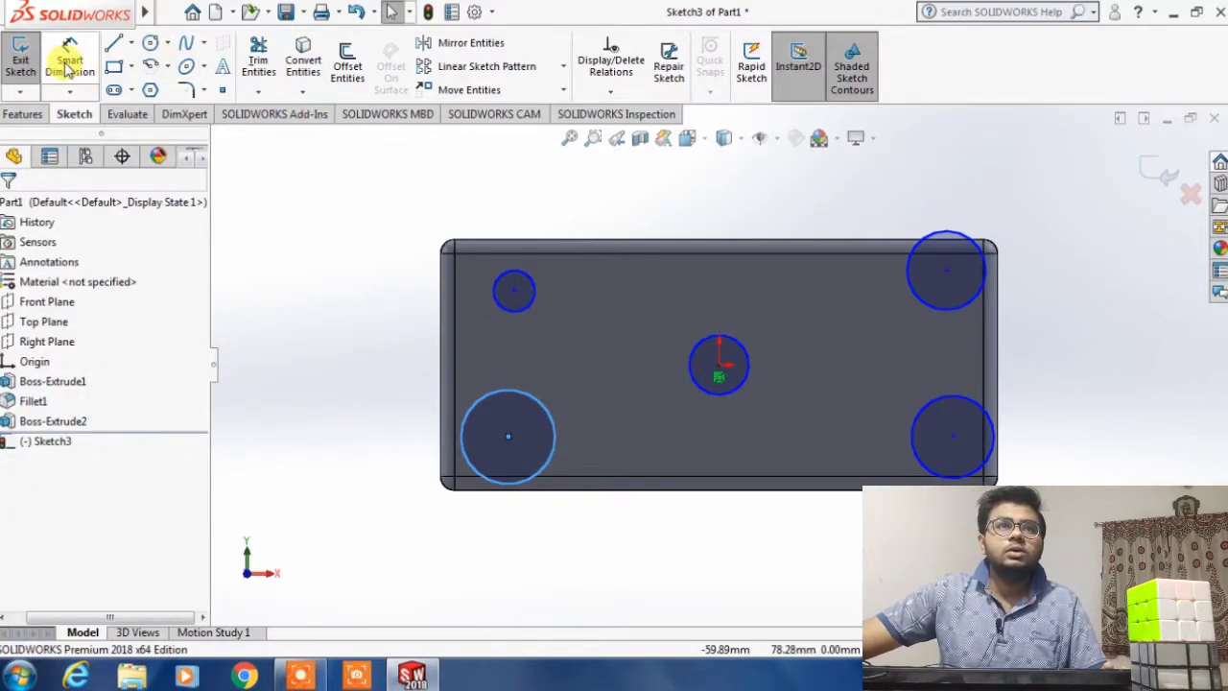
{"action": "left_click", "coordinate": [534, 290]}
{"action": "left_click", "coordinate": [562, 210]}
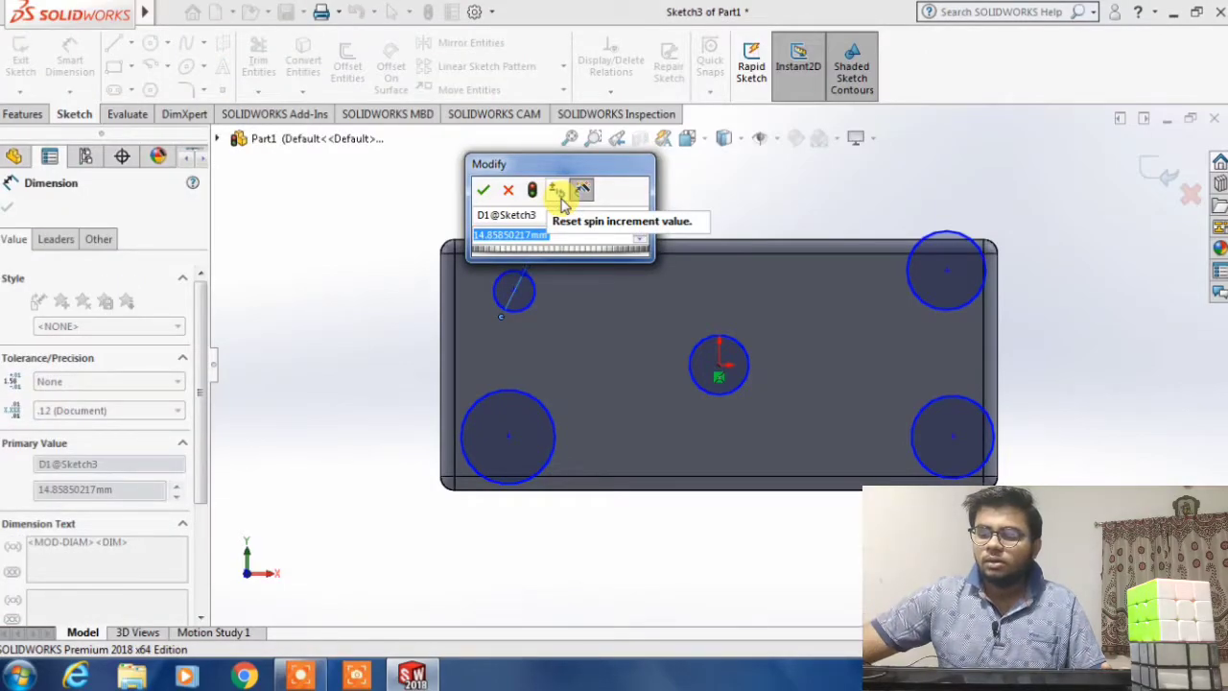
{"action": "type", "text": "100"}
{"action": "key", "text": "Return"}
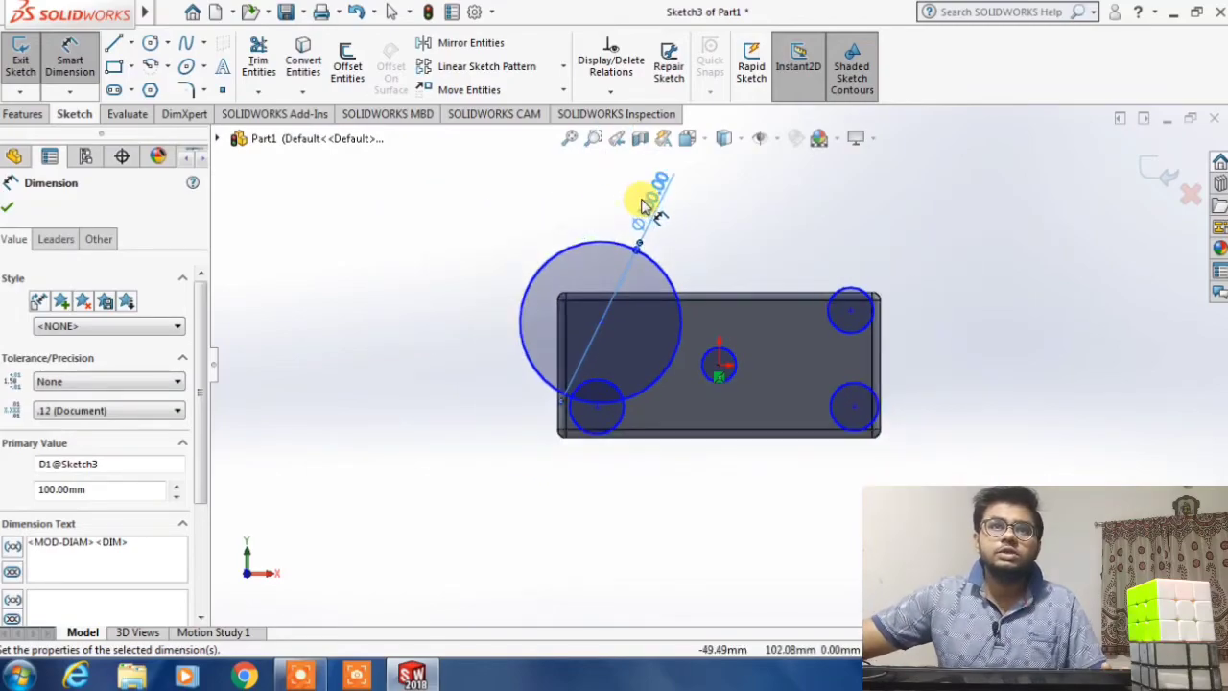
{"action": "double_click", "coordinate": [649, 203]}
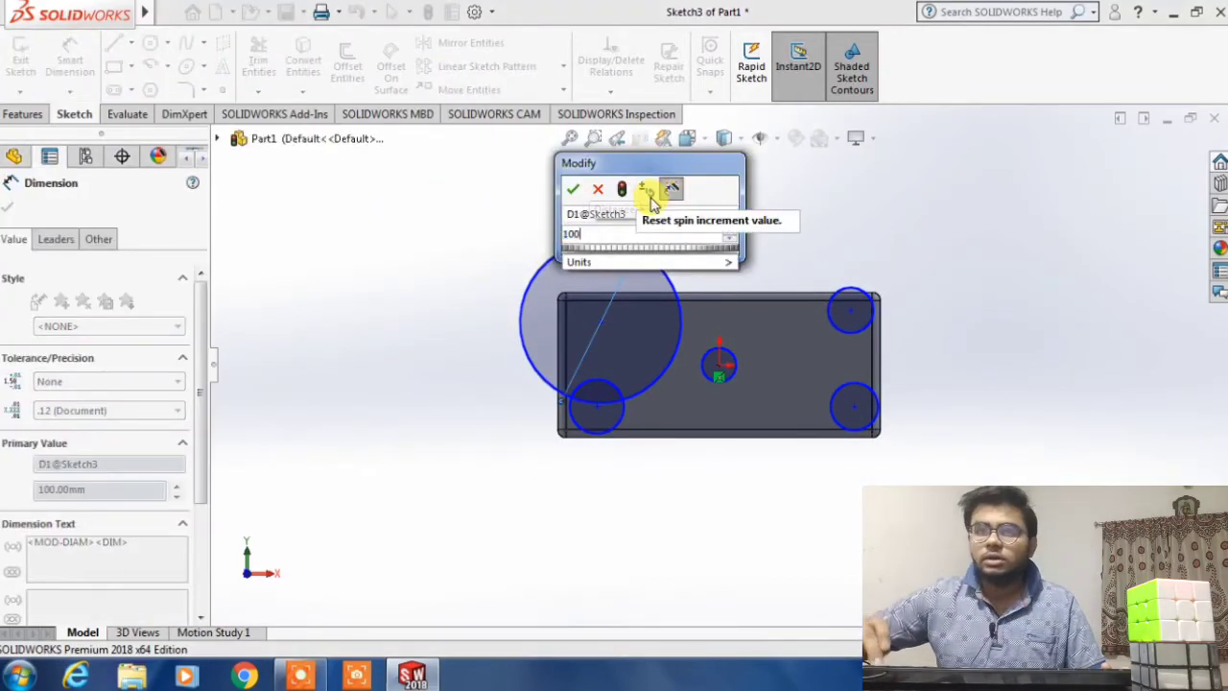
{"action": "key", "text": "Return"}
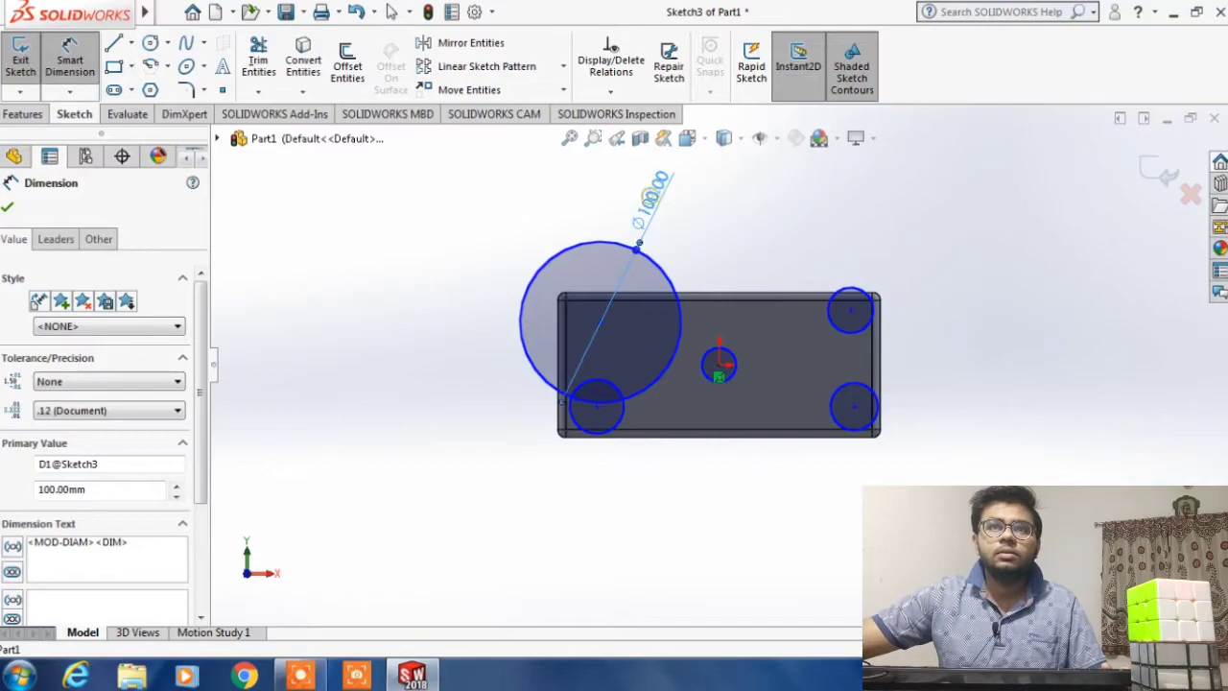
- Correct the upper-left circle's diameter to 10 mm
{"action": "double_click", "coordinate": [649, 204]}
{"action": "type", "text": "10"}
{"action": "key", "text": "Return"}
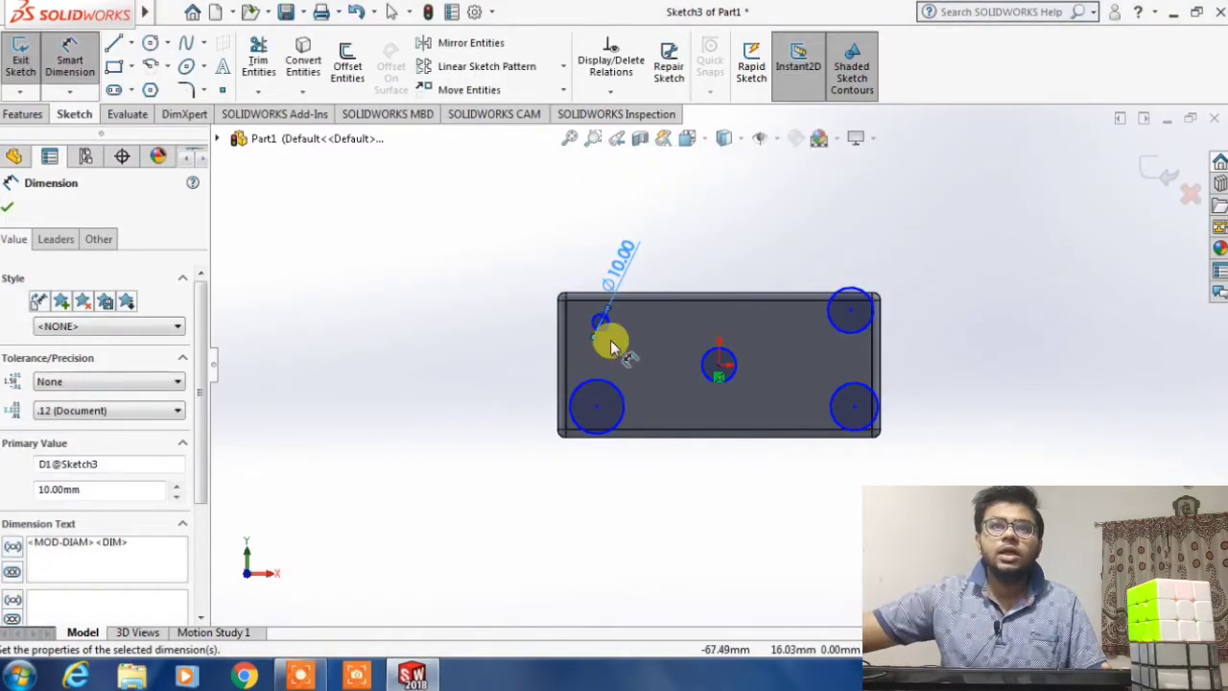
- Dimension the upper-right and lower-right circles with a diameter of 10 mm each
{"action": "scroll", "coordinate": [600, 321], "scroll_direction": "down", "scroll_amount": 3}
{"action": "left_click", "coordinate": [1055, 256]}
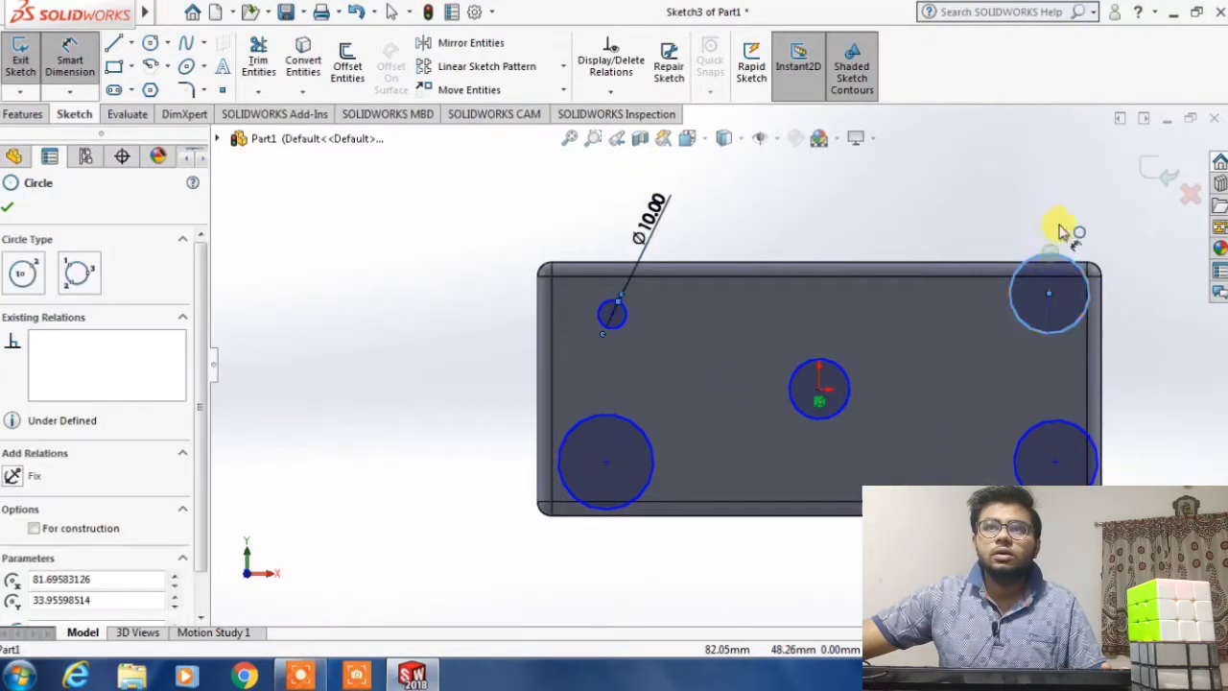
{"action": "left_click", "coordinate": [1063, 217]}
{"action": "type", "text": "10"}
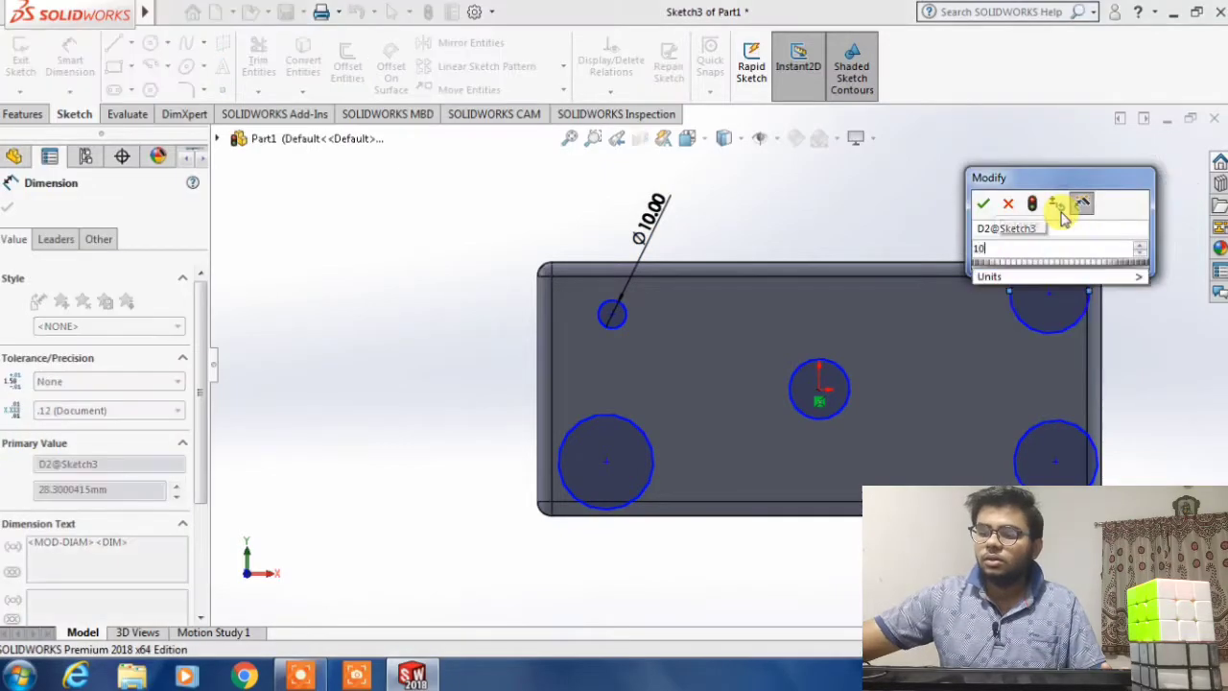
{"action": "key", "text": "Return"}
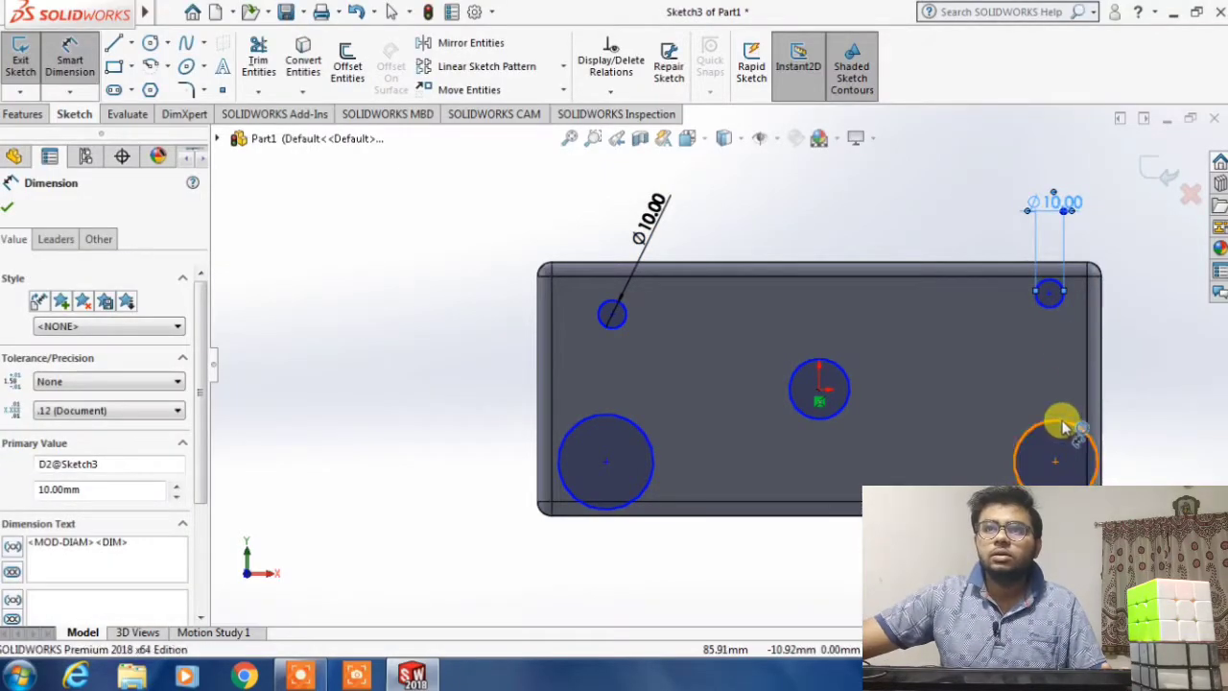
{"action": "left_click", "coordinate": [1063, 427]}
{"action": "left_click", "coordinate": [1072, 376]}
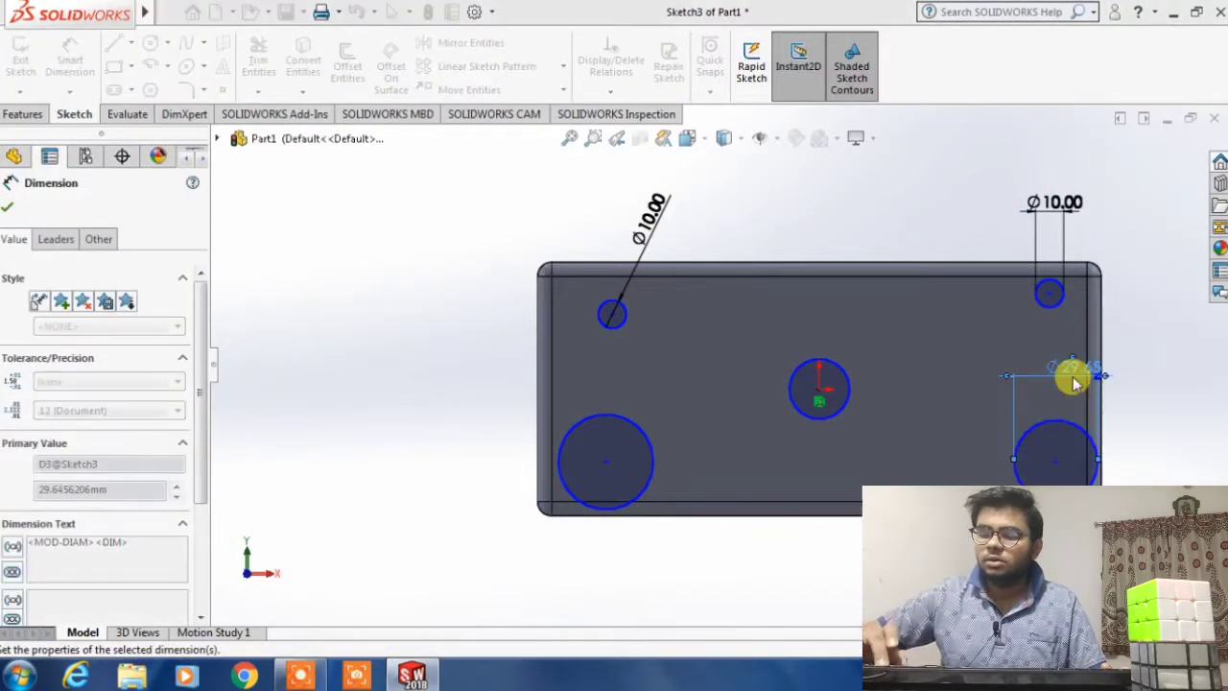
{"action": "type", "text": "10"}
{"action": "key", "text": "Return"}
- Dimension the circle at the origin and the lower-left circle with a diameter of 10 mm each
{"action": "left_click", "coordinate": [850, 365]}
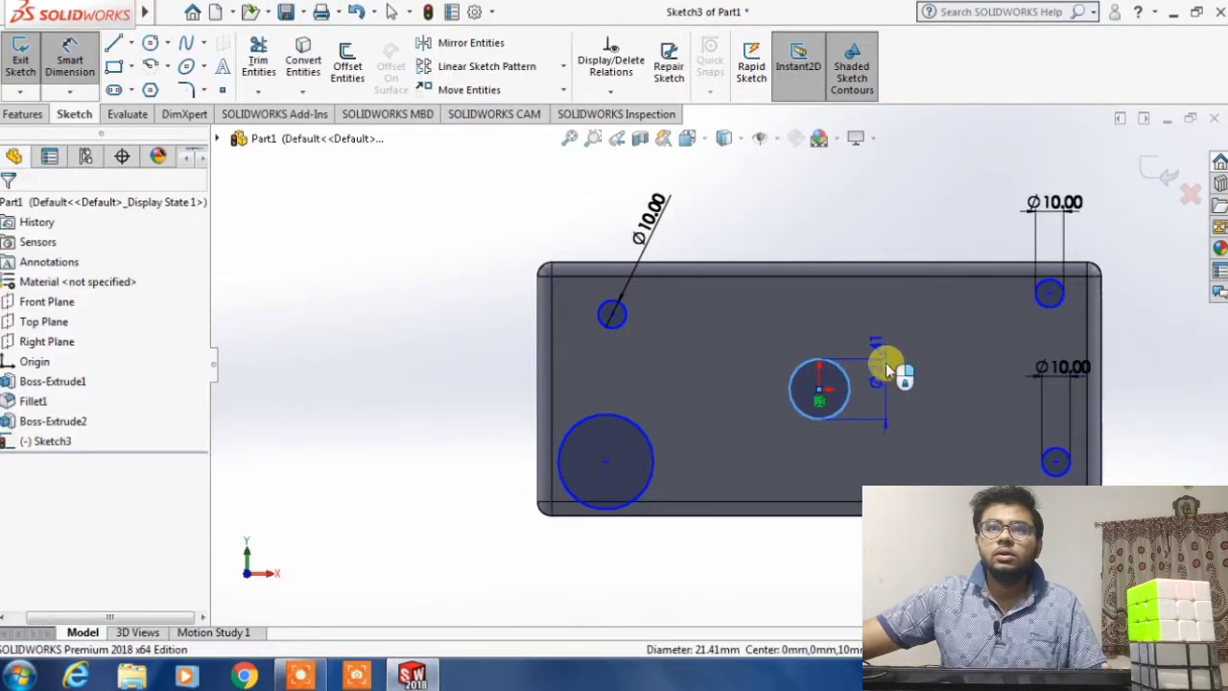
{"action": "left_click", "coordinate": [885, 362]}
{"action": "type", "text": "10"}
{"action": "key", "text": "Return"}
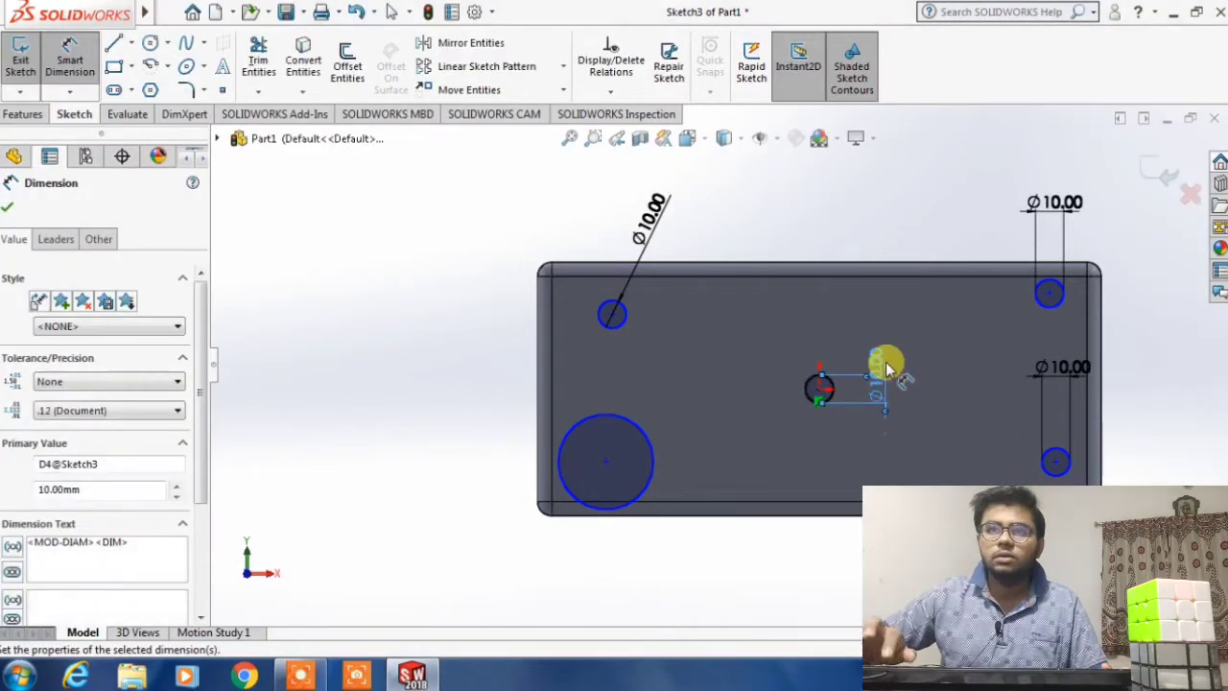
{"action": "left_click", "coordinate": [635, 422]}
{"action": "left_click", "coordinate": [667, 404]}
{"action": "type", "text": "10"}
{"action": "key", "text": "Return"}
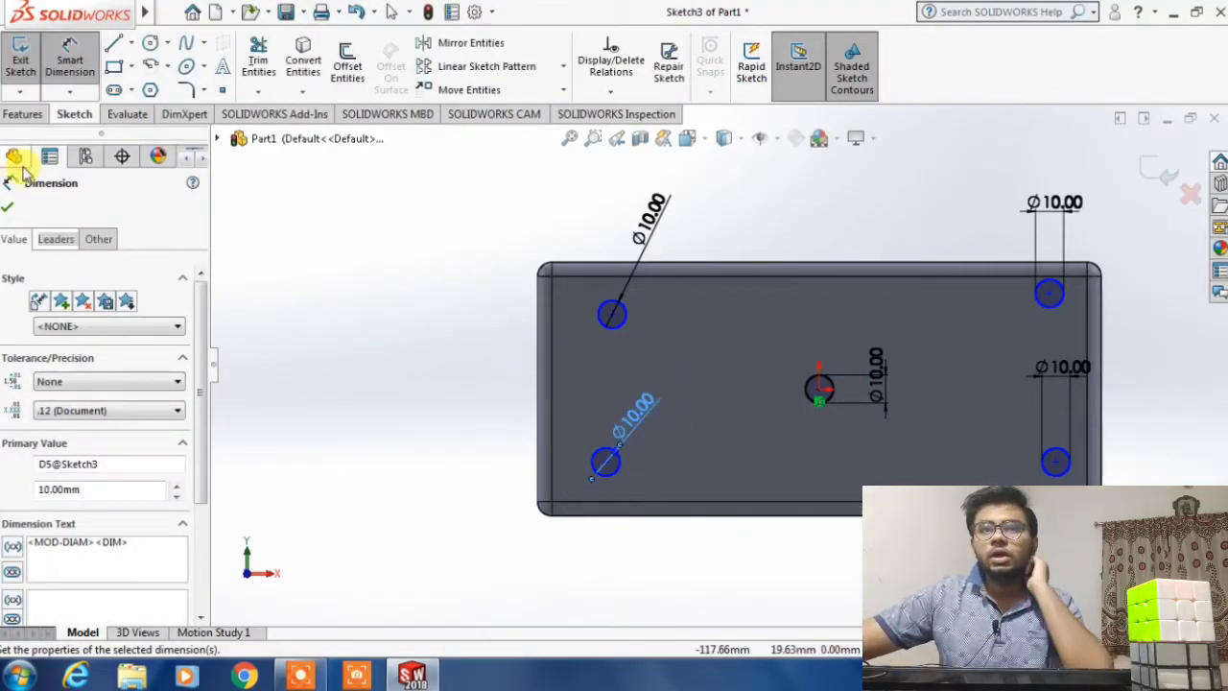
- Dimension the upper-left circle's centre 10 mm below the flat face's upper edge
{"action": "scroll", "coordinate": [605, 393], "scroll_direction": "down", "scroll_amount": 2}
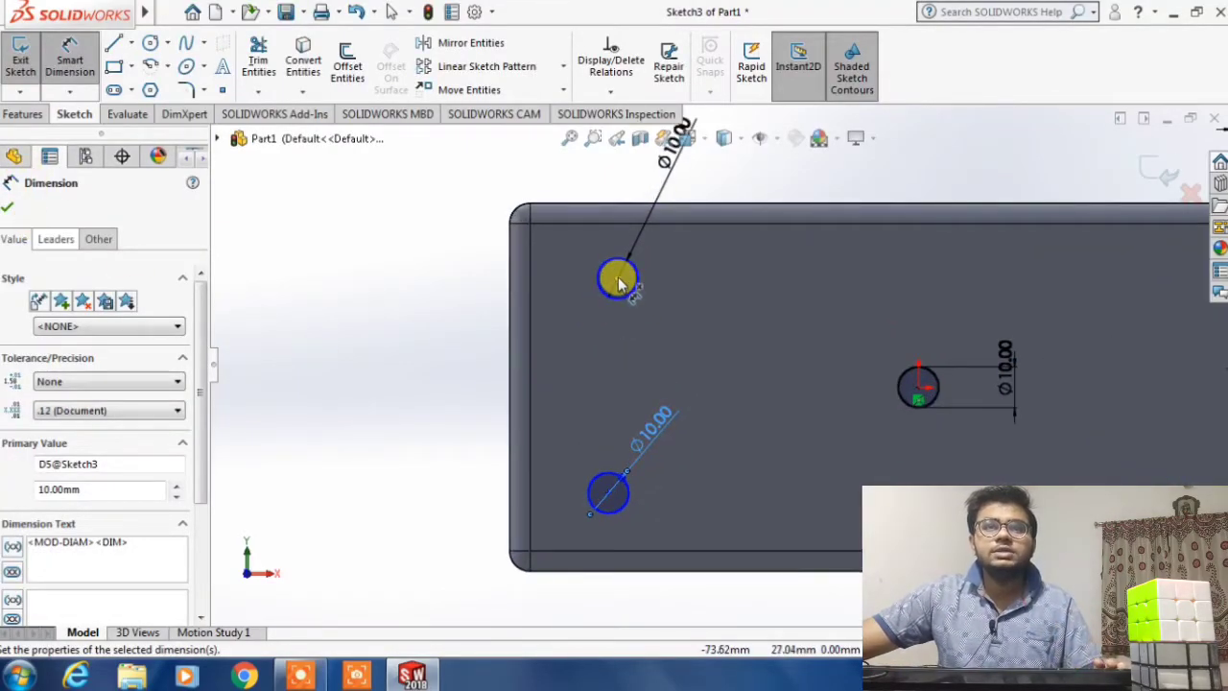
{"action": "left_click", "coordinate": [617, 277]}
{"action": "left_click", "coordinate": [573, 228]}
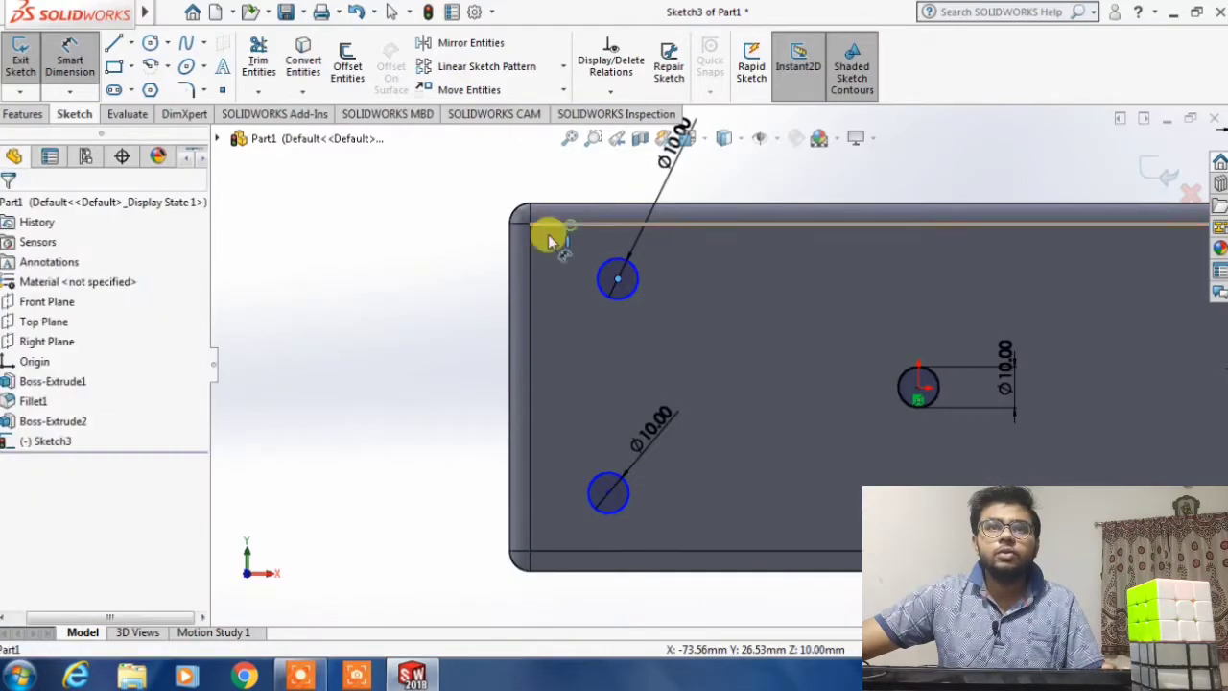
{"action": "left_click", "coordinate": [470, 250]}
{"action": "type", "text": "15"}
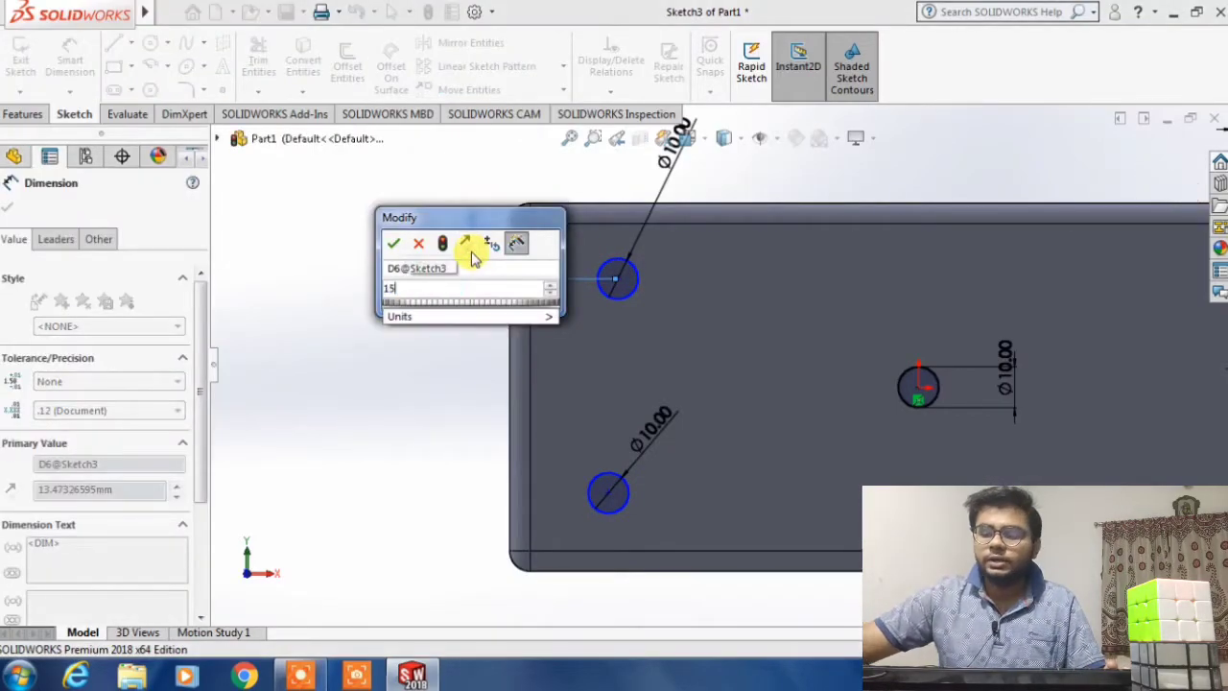
{"action": "type", "text": "0"}
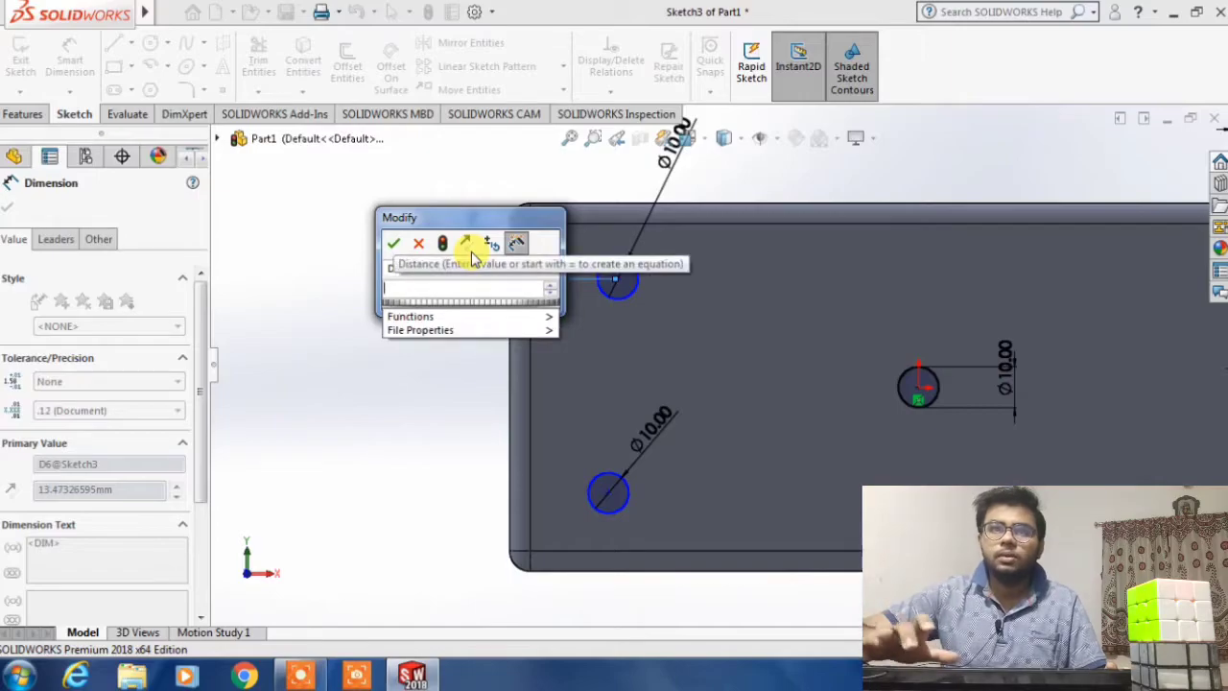
{"action": "key", "text": "Return"}
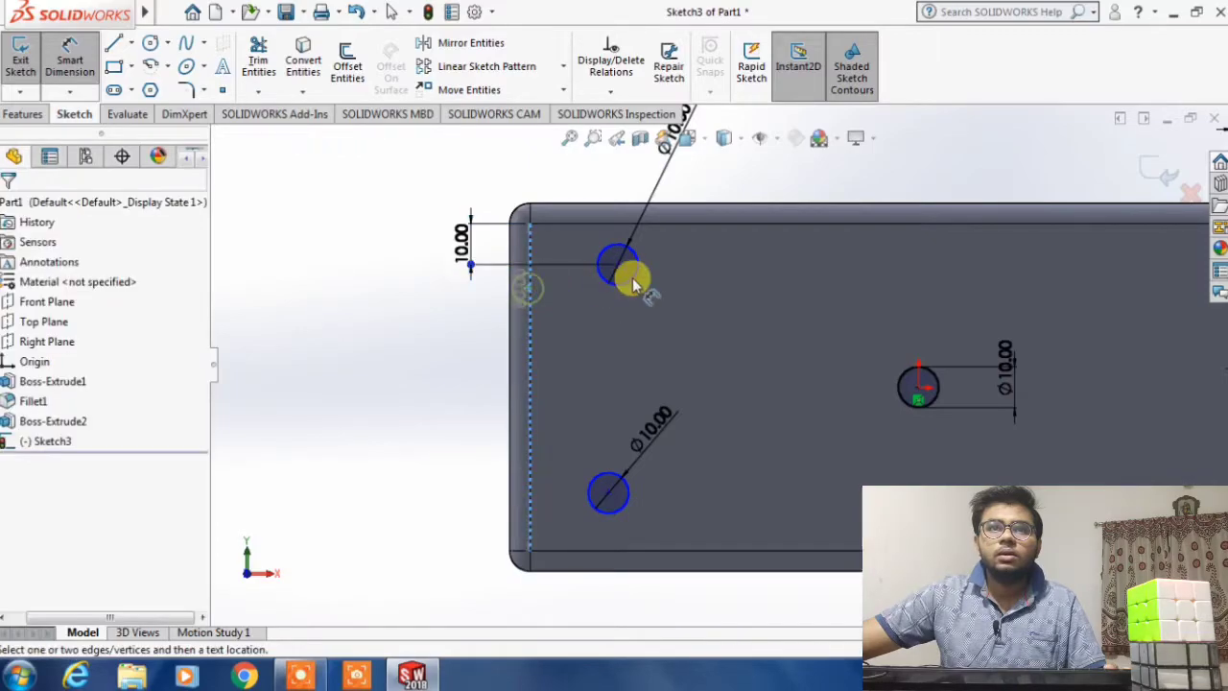
- Dimension the upper-left circle's centre 10 mm from the flat face's left edge and end dimensioning
{"action": "left_click", "coordinate": [617, 265]}
{"action": "left_click", "coordinate": [573, 287]}
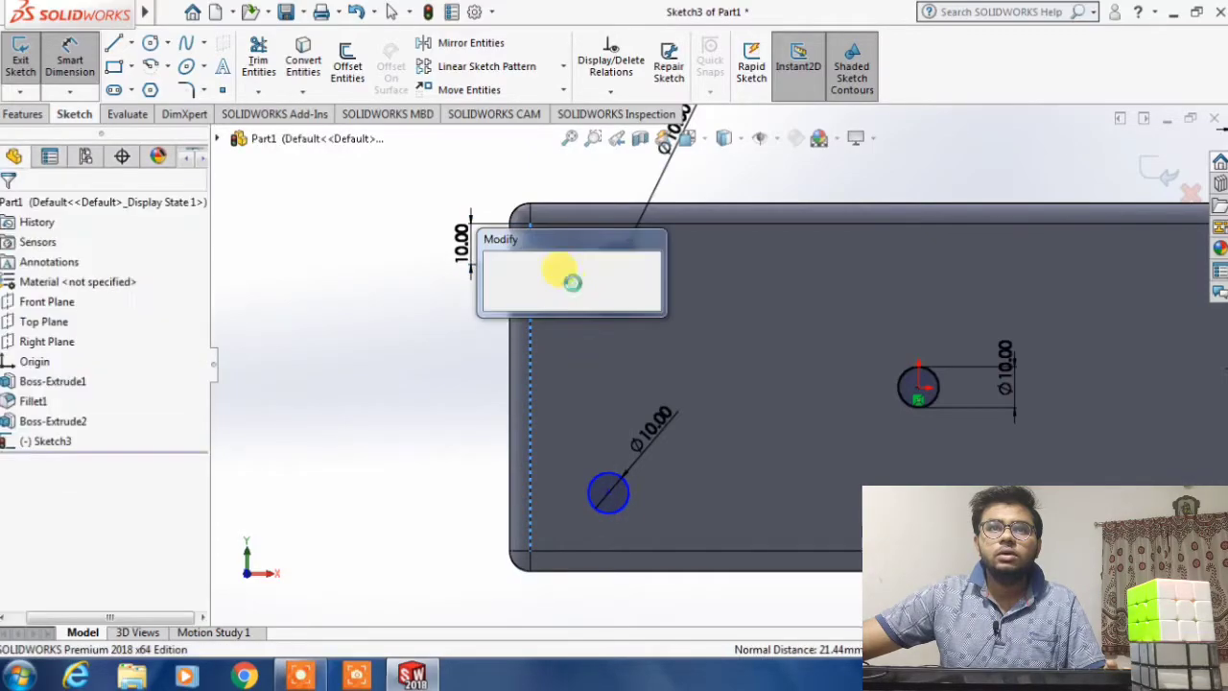
{"action": "key", "text": "Return"}
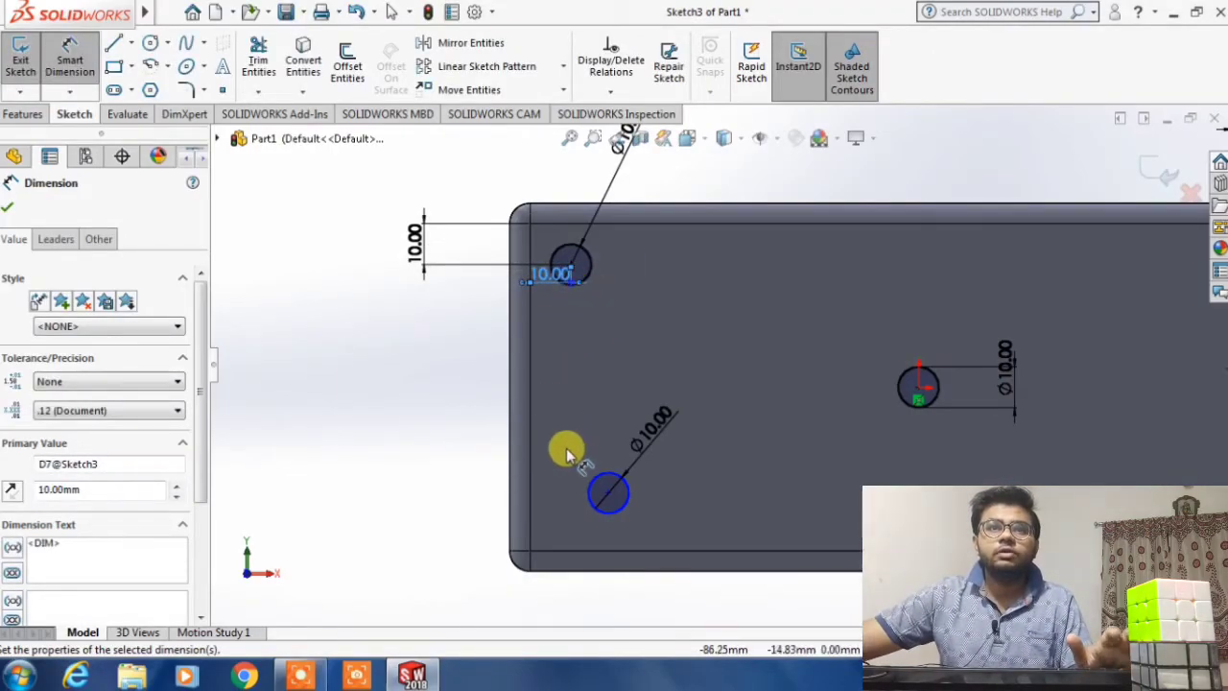
{"action": "key", "text": "Escape"}
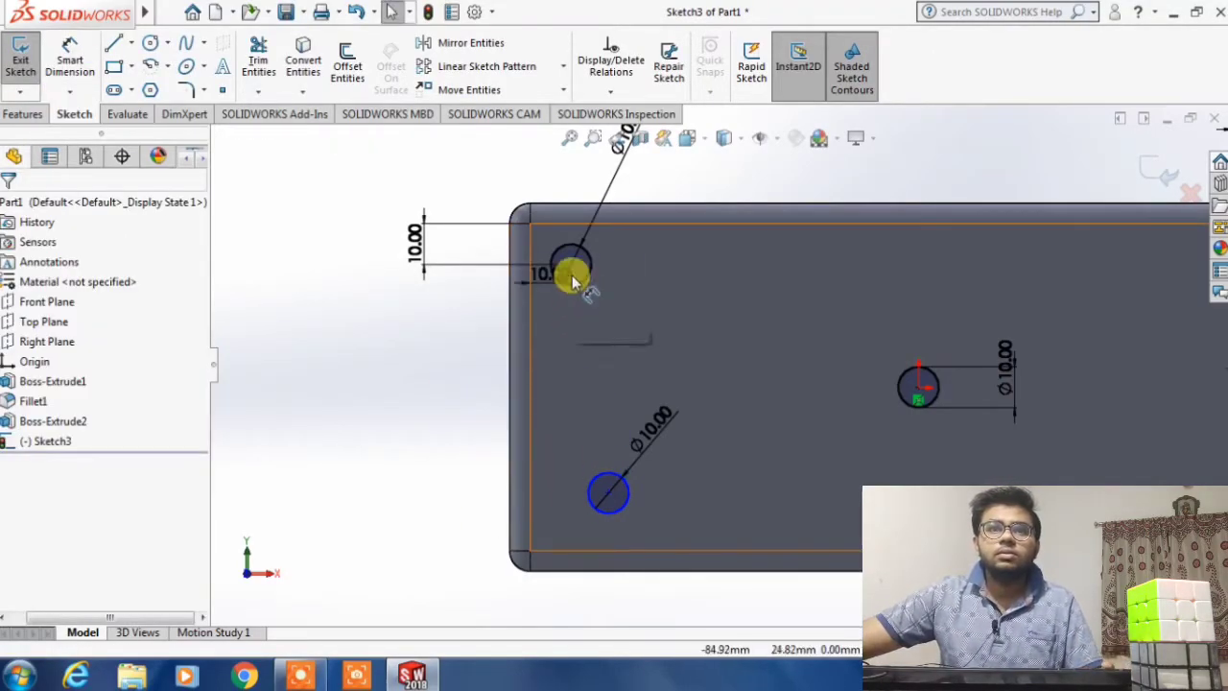
- Move the horizontal 10 mm dimension down, clear of the upper-left circle
{"action": "left_click", "coordinate": [607, 493]}
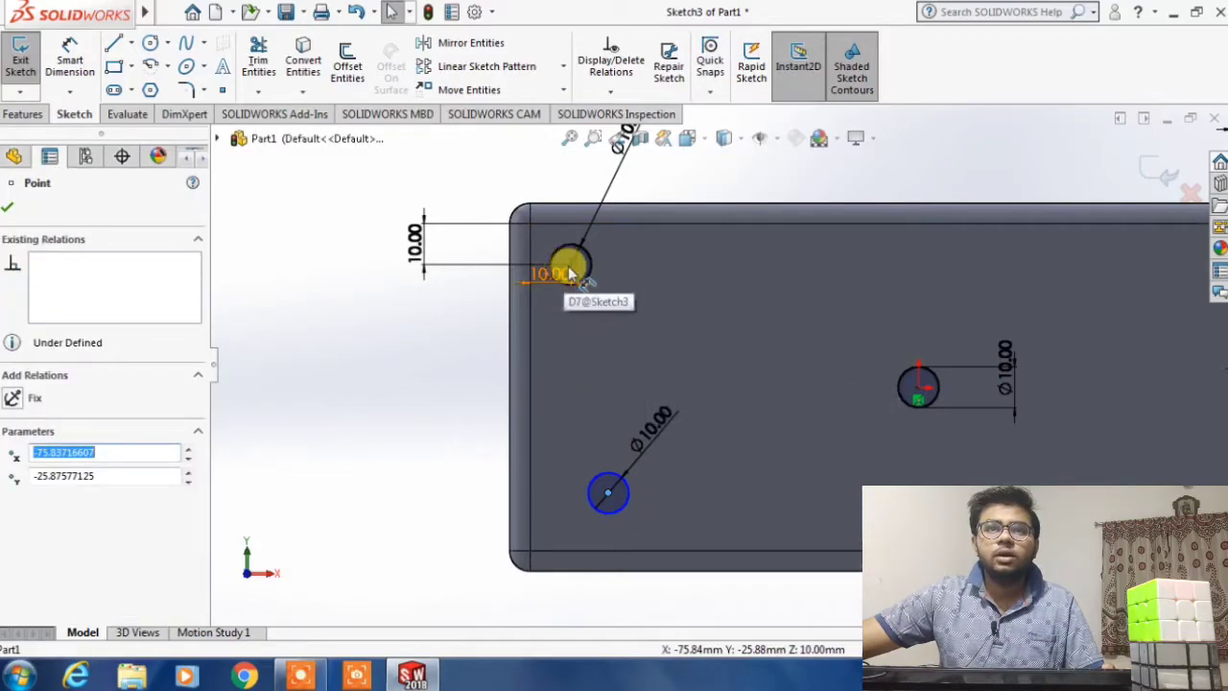
{"action": "left_click", "coordinate": [573, 273]}
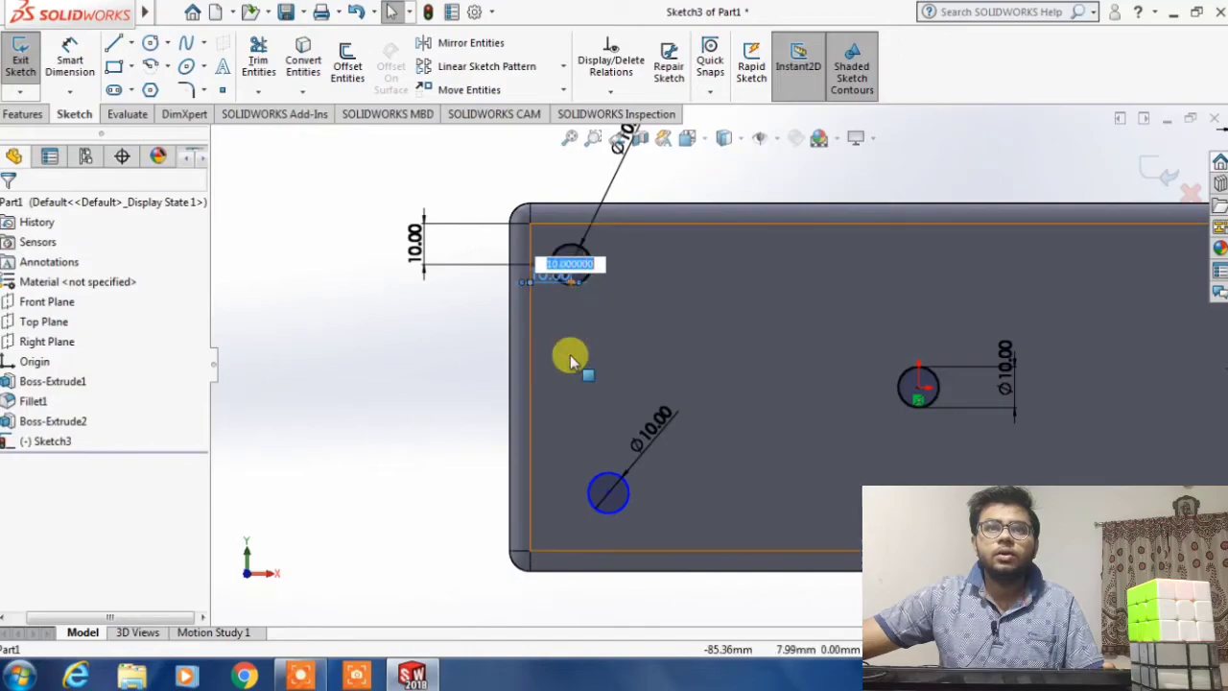
{"action": "left_click", "coordinate": [394, 249]}
{"action": "left_click", "coordinate": [535, 281]}
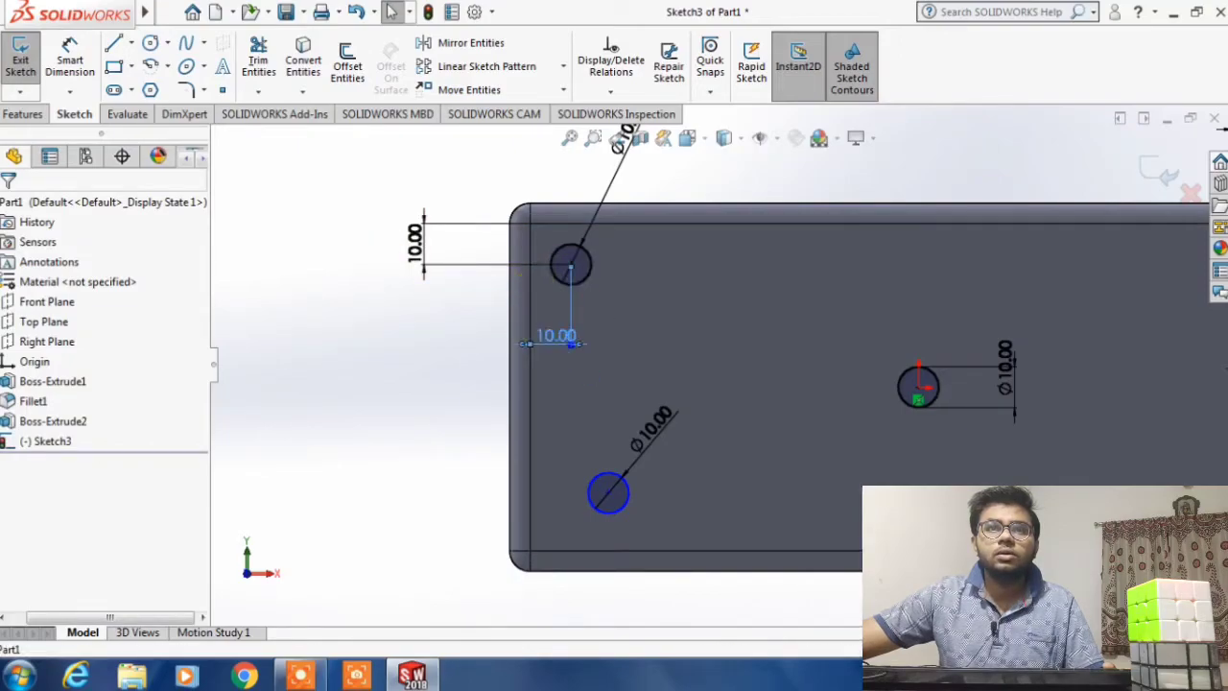
- Add a Vertical relation between the centres of the upper-left and lower-left circles
{"action": "left_click", "coordinate": [573, 272]}
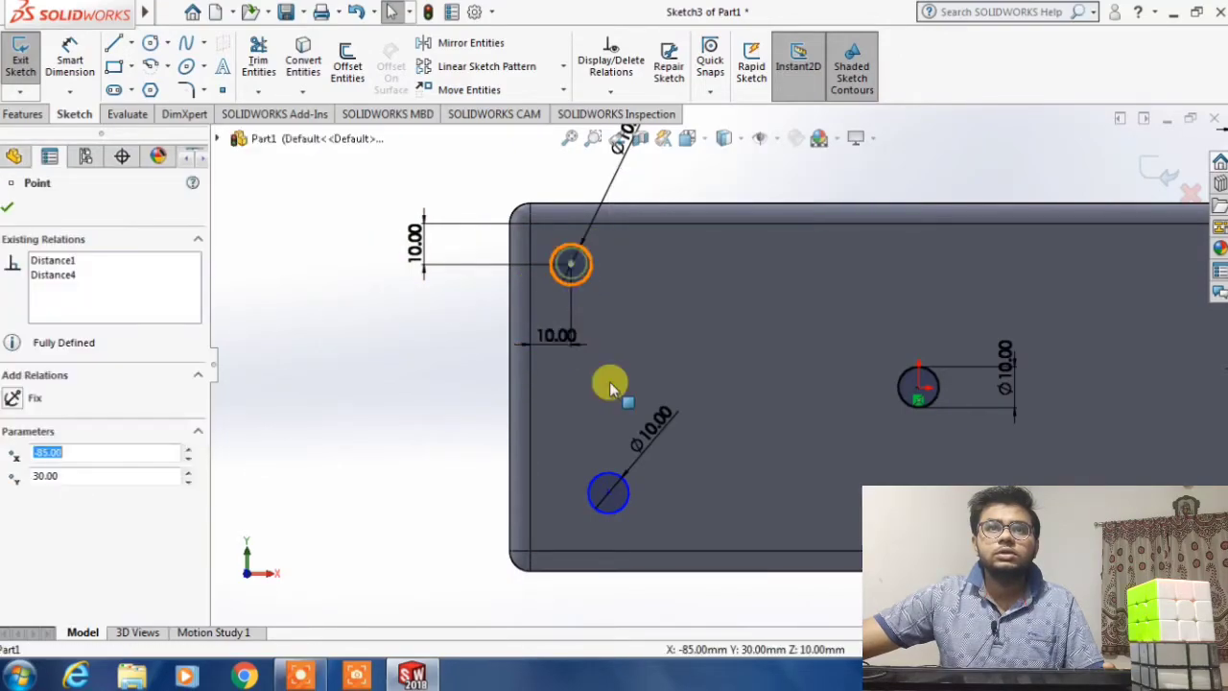
{"action": "left_click", "coordinate": [607, 492]}
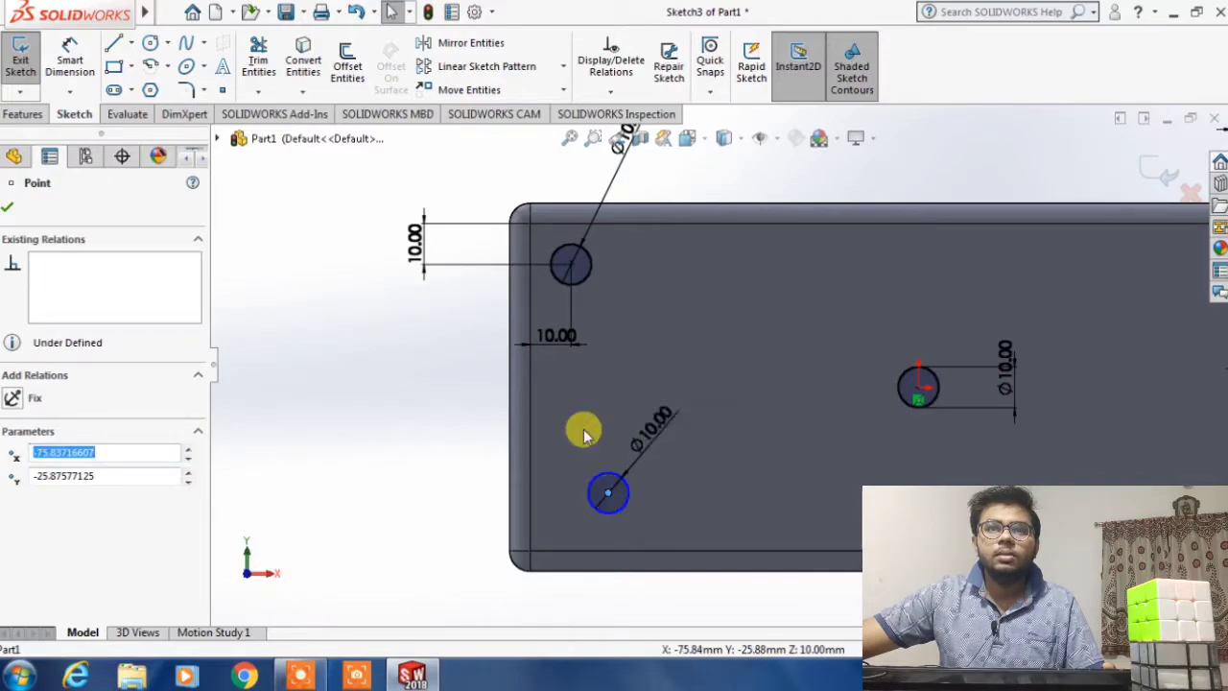
{"action": "left_click", "coordinate": [571, 261], "text": "ctrl"}
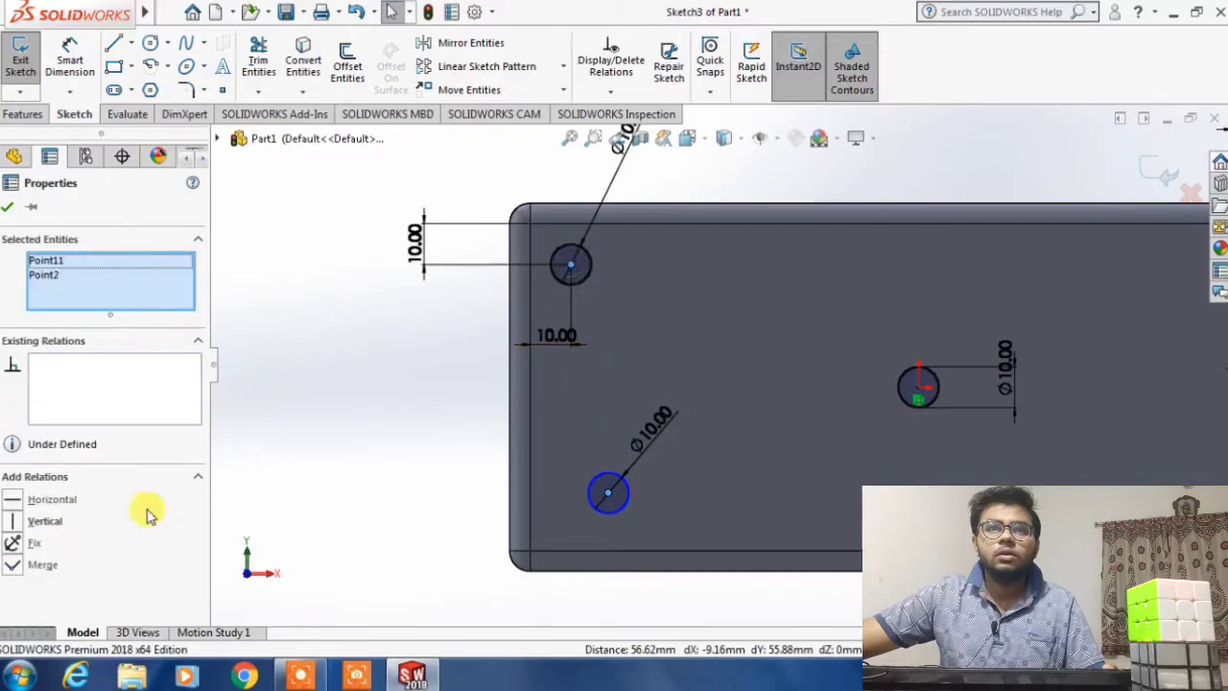
{"action": "left_click", "coordinate": [44, 521]}
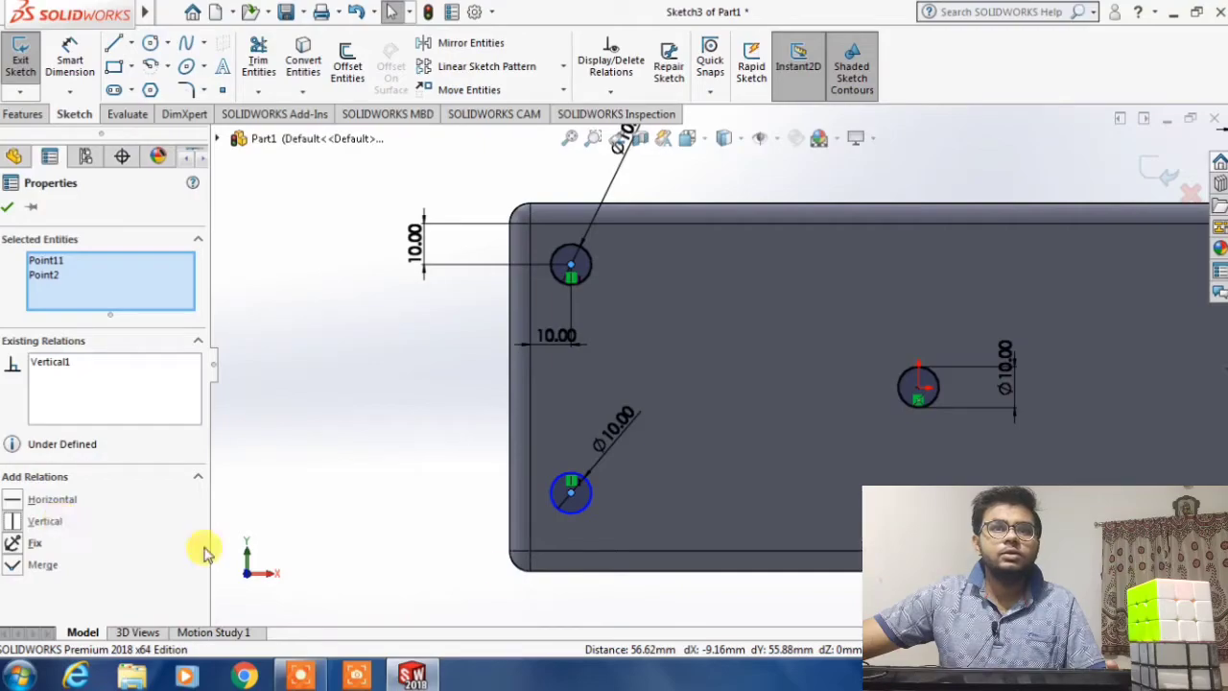
{"action": "left_click", "coordinate": [8, 210]}
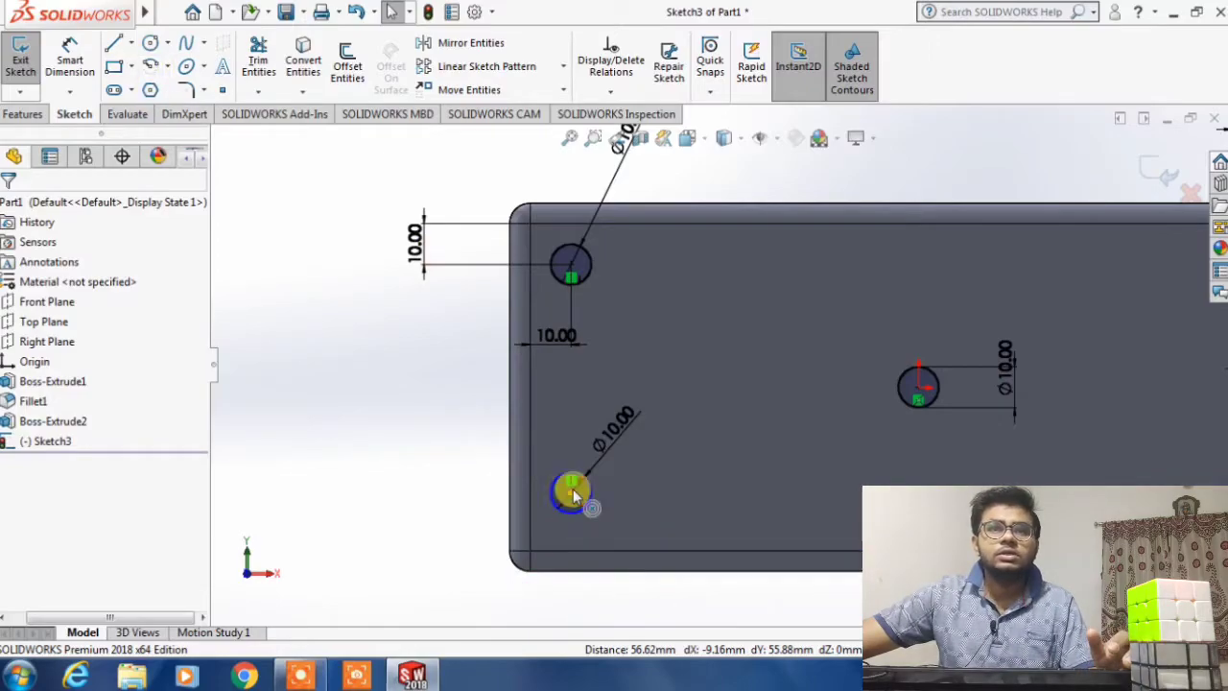
- Slide the lower-left circle along its vertical alignment to about 27.5 mm below the origin
{"action": "left_click_drag", "start_coordinate": [573, 493], "coordinate": [628, 549]}
{"action": "left_click_drag", "start_coordinate": [577, 506], "coordinate": [745, 515]}
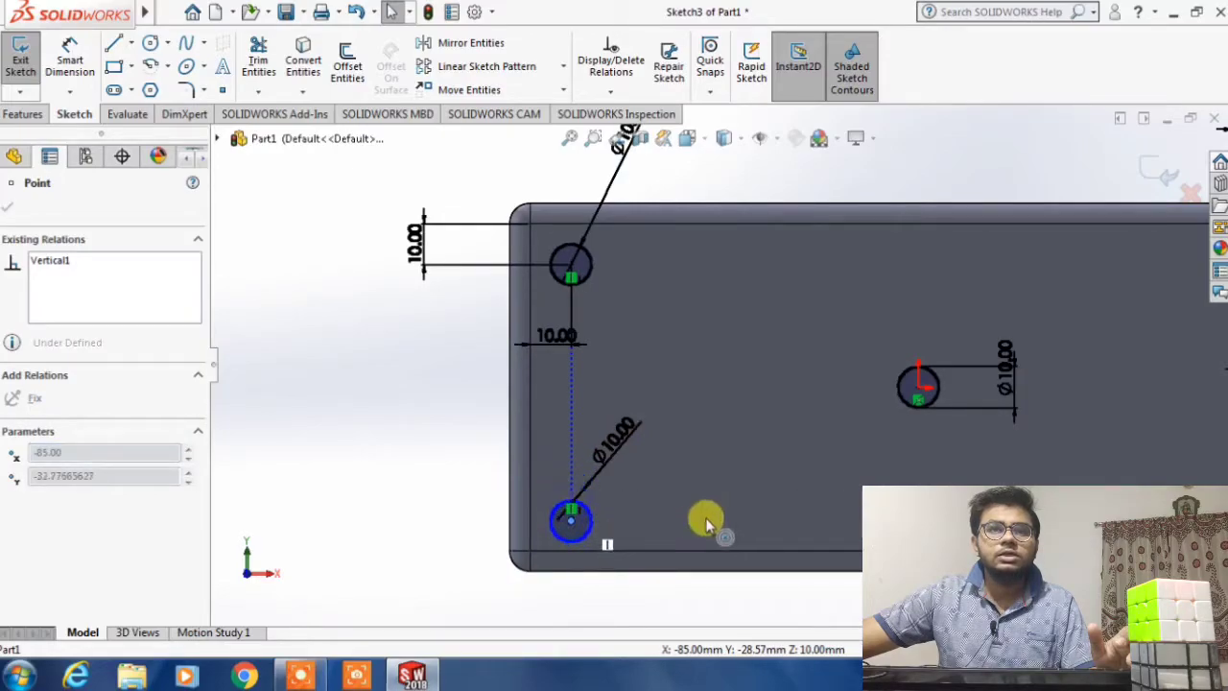
{"action": "left_click_drag", "start_coordinate": [620, 512], "coordinate": [620, 500]}
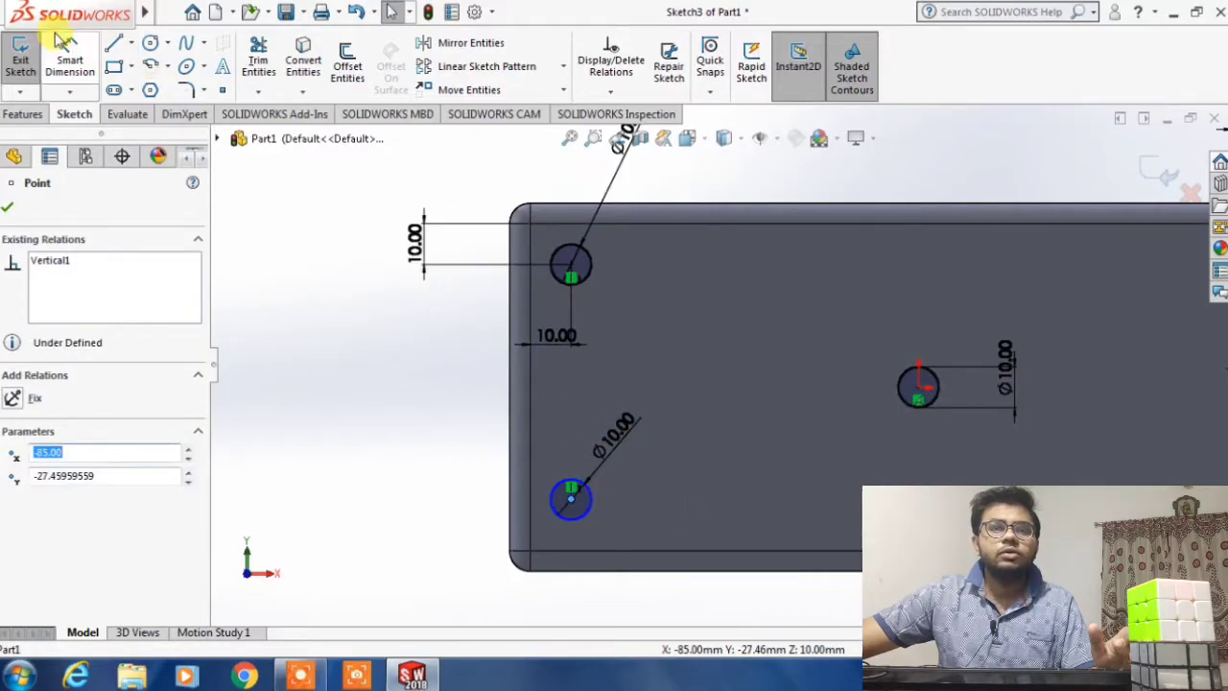
- Dimension the lower-left circle's centre 10 mm from the flat face's lower edge and end dimensioning
{"action": "left_click", "coordinate": [63, 59]}
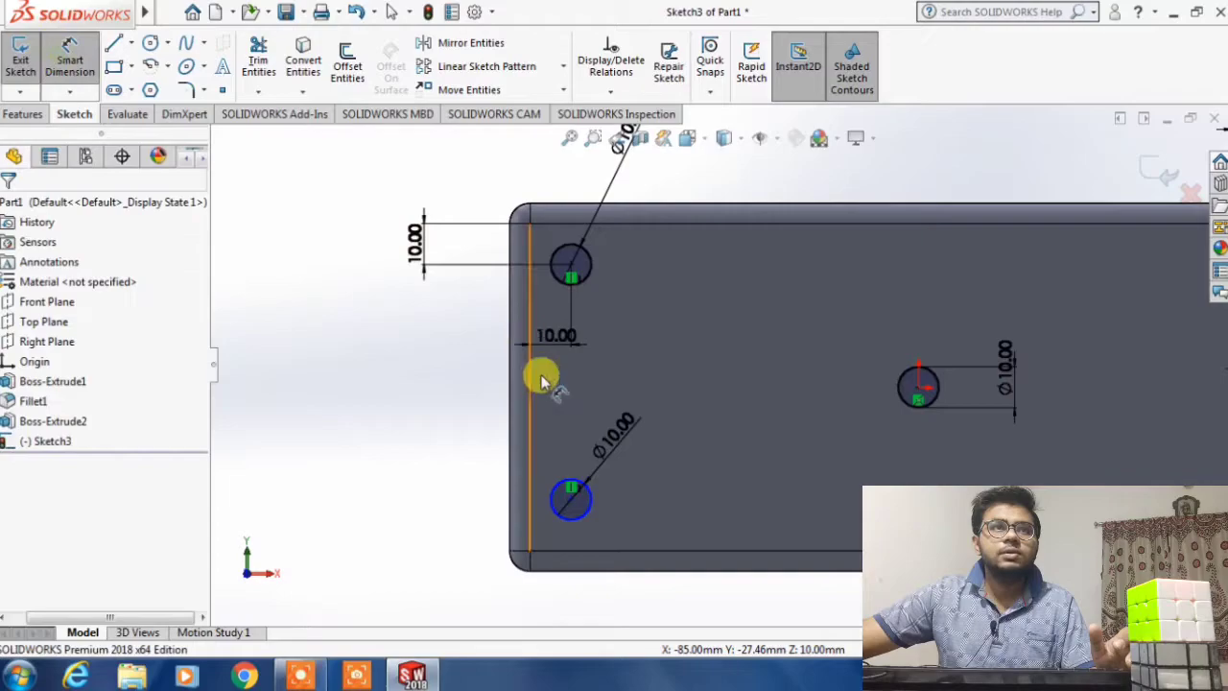
{"action": "left_click", "coordinate": [572, 503]}
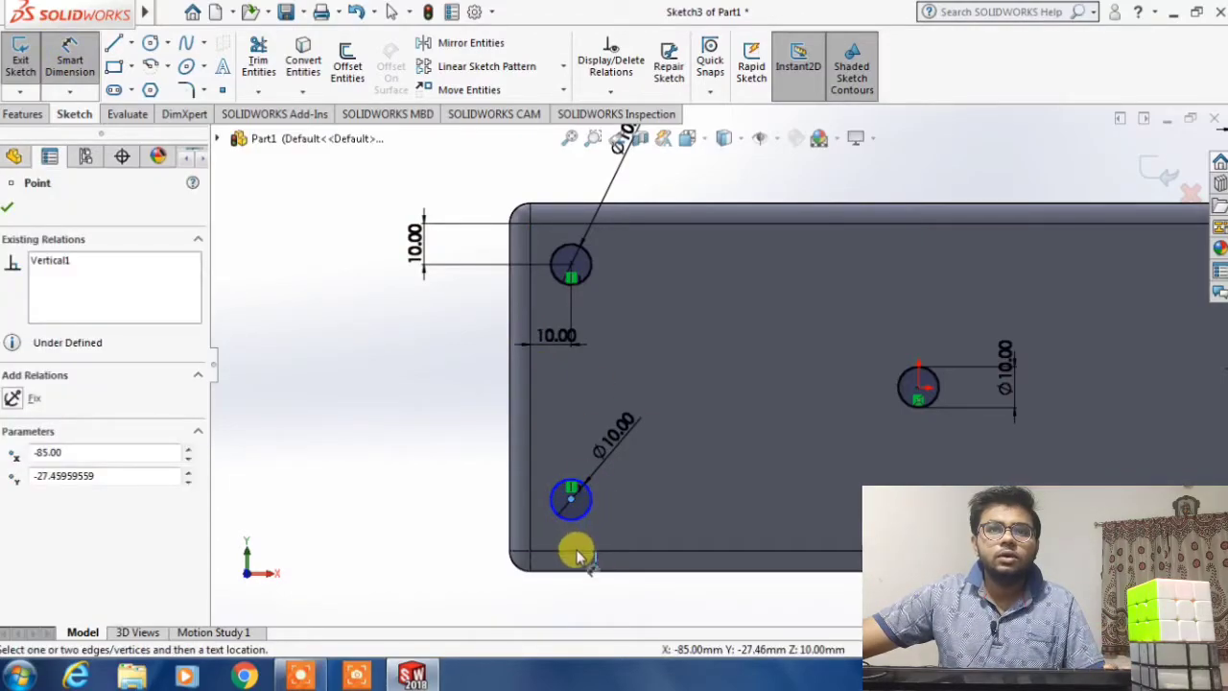
{"action": "left_click", "coordinate": [575, 555]}
{"action": "left_click", "coordinate": [458, 523]}
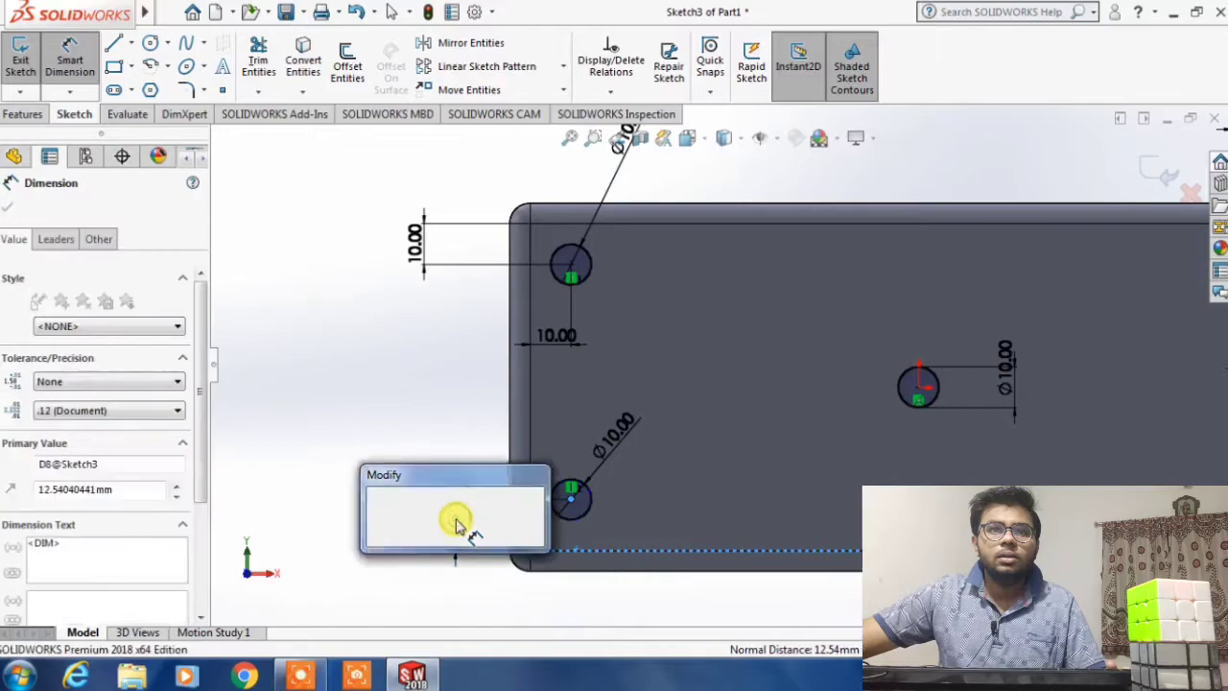
{"action": "type", "text": "10"}
{"action": "key", "text": "Return"}
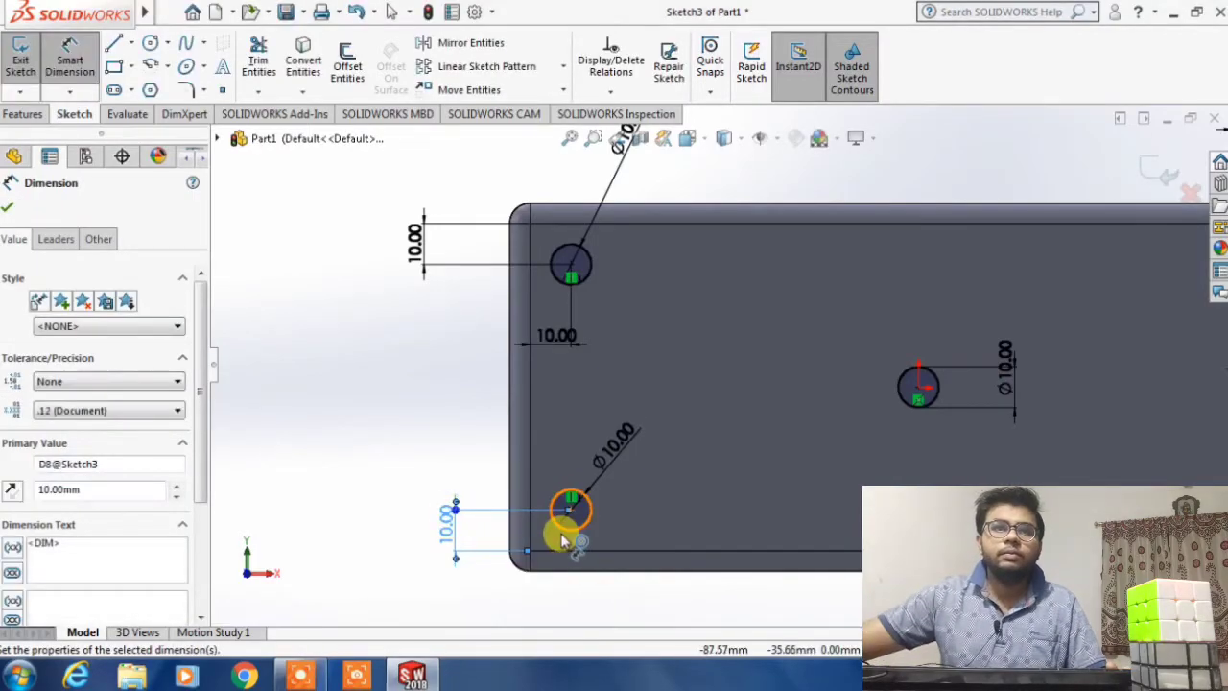
{"action": "key", "text": "Escape"}
- Add a Horizontal relation between the centres of the upper-right and upper-left circles
{"action": "scroll", "coordinate": [767, 543], "scroll_direction": "up", "scroll_amount": 2}
{"action": "scroll", "coordinate": [1011, 346], "scroll_direction": "up", "scroll_amount": 1}
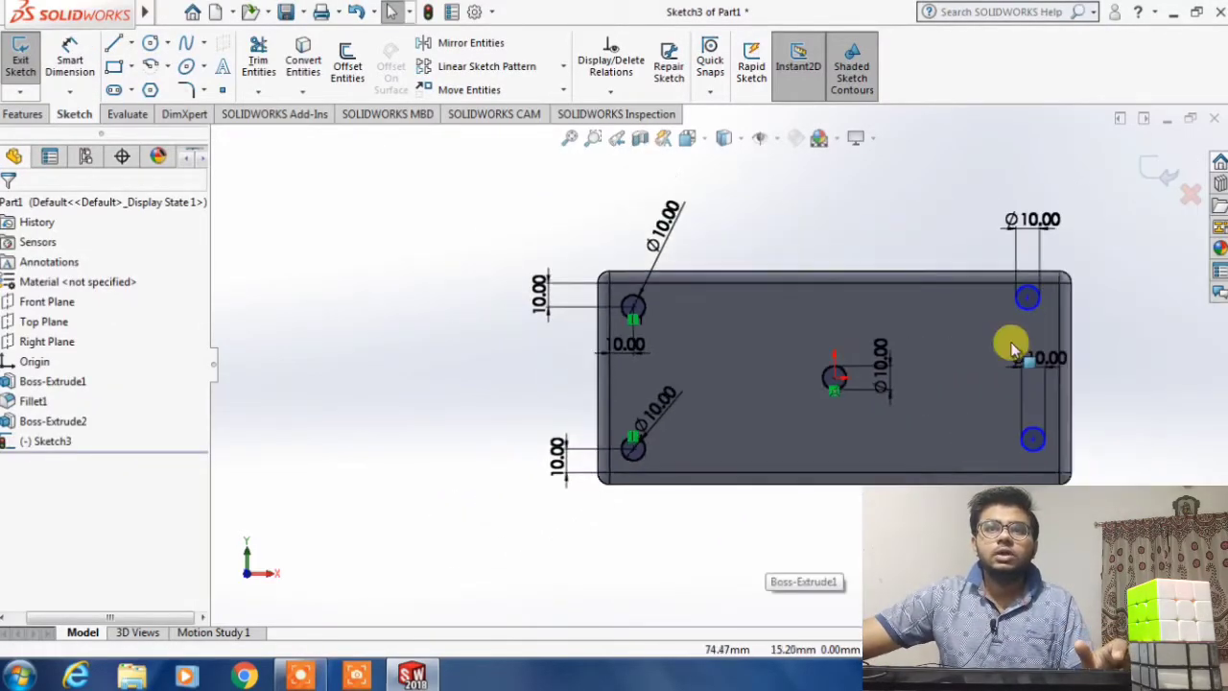
{"action": "scroll", "coordinate": [1007, 345], "scroll_direction": "down", "scroll_amount": 2}
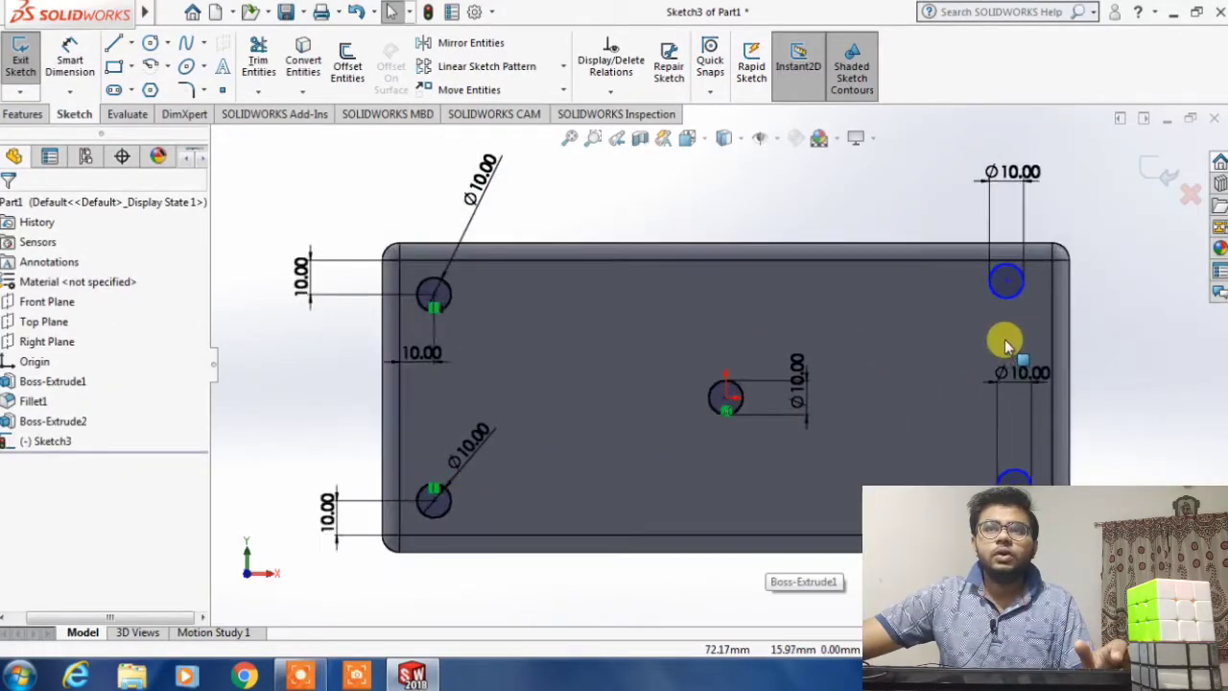
{"action": "left_click", "coordinate": [1007, 281]}
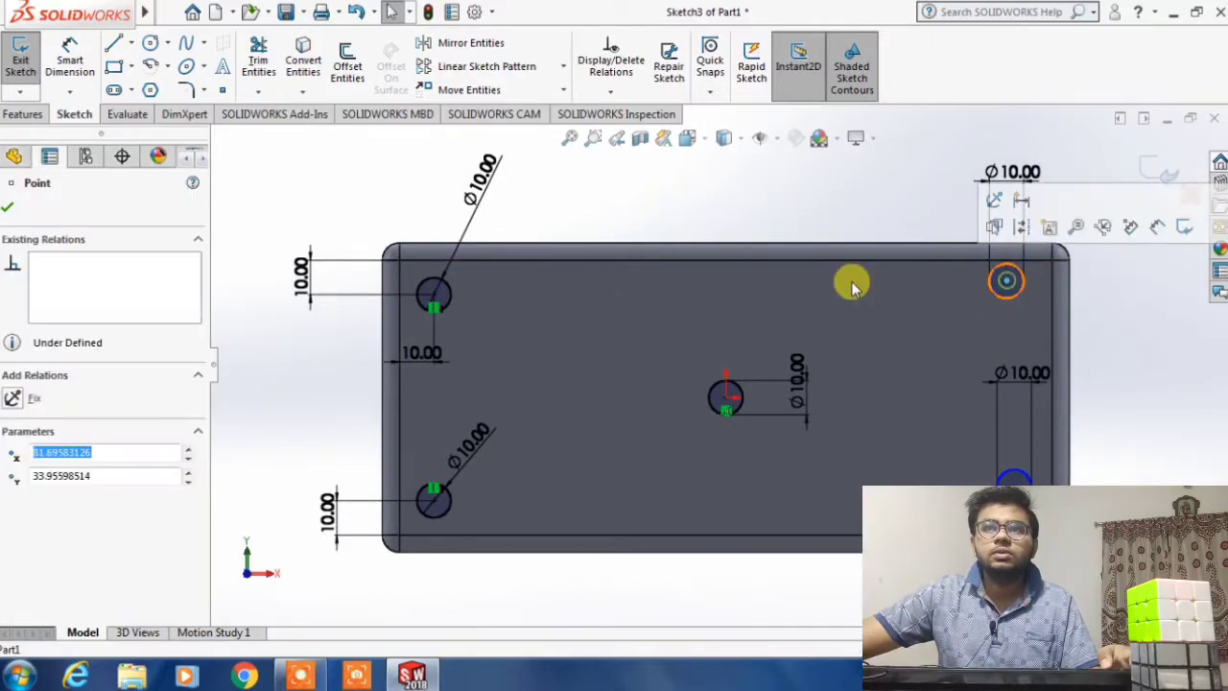
{"action": "left_click", "coordinate": [435, 300], "text": "ctrl"}
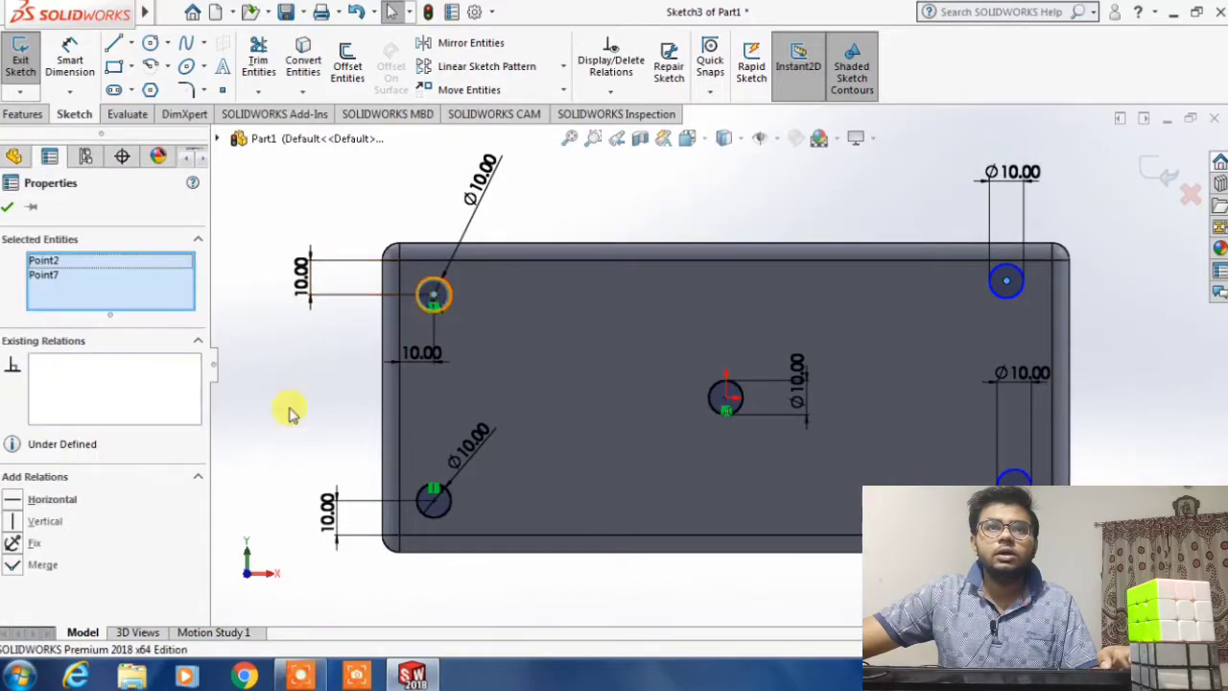
{"action": "left_click", "coordinate": [51, 500]}
{"action": "key", "text": "Escape"}
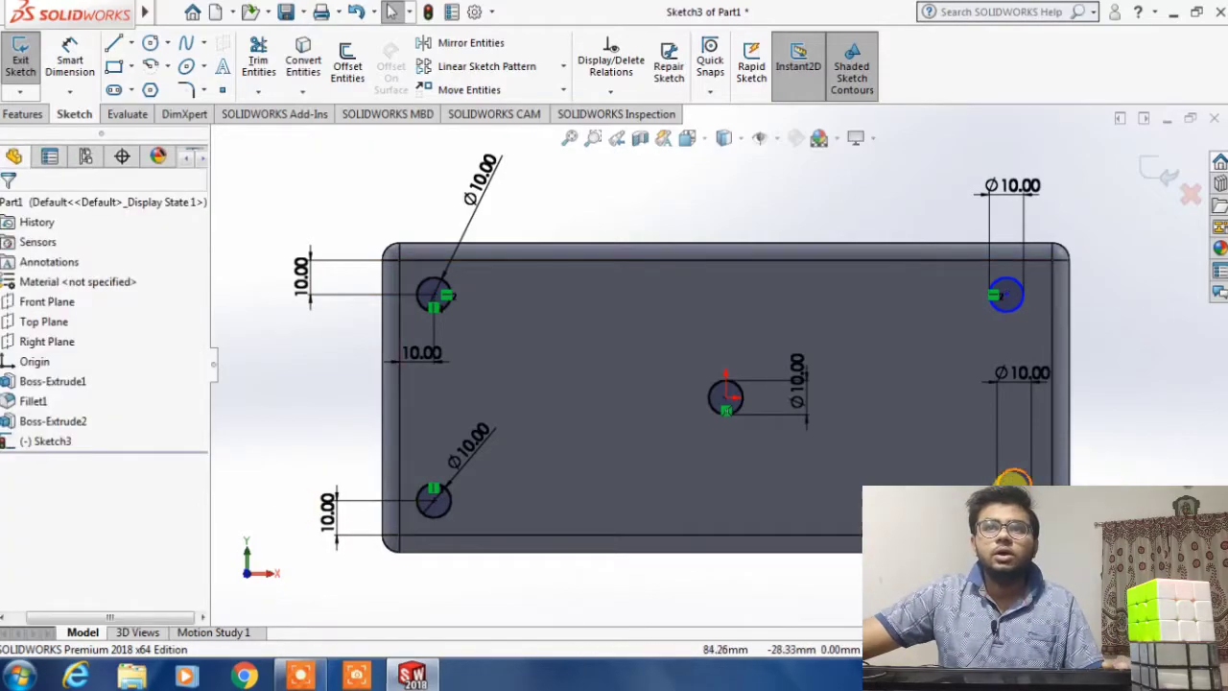
- Add a Horizontal relation between the centres of the lower-right and lower-left circles
{"action": "left_click", "coordinate": [433, 496]}
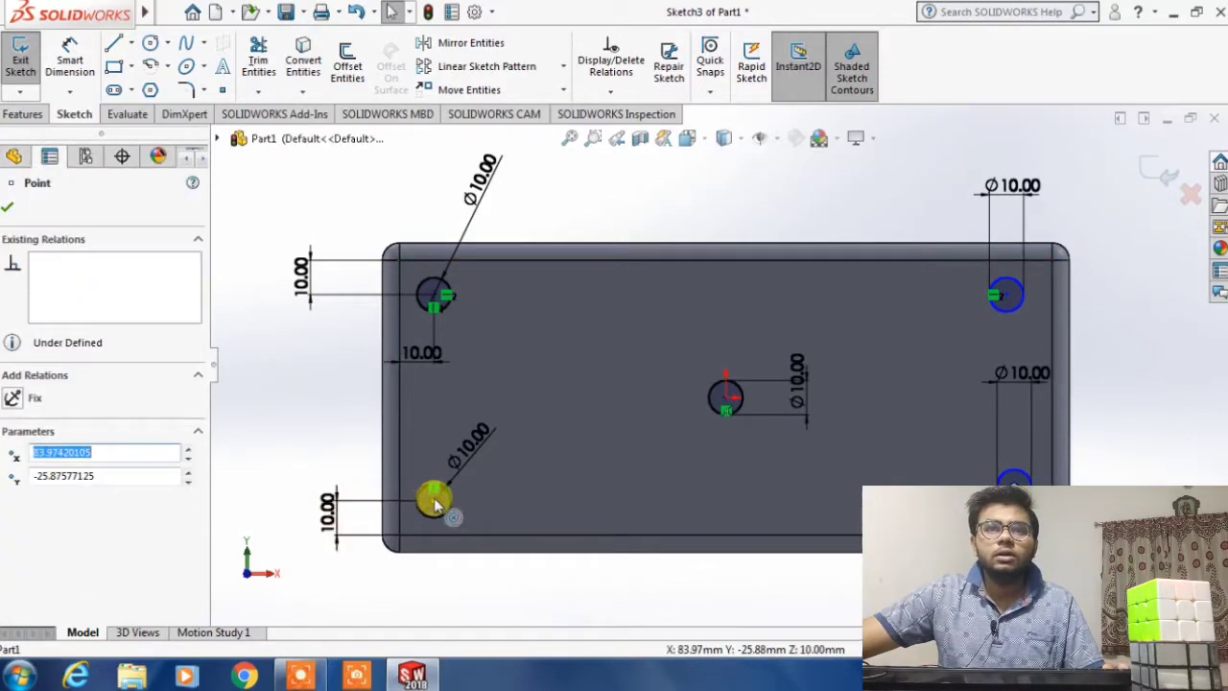
{"action": "left_click", "coordinate": [52, 500]}
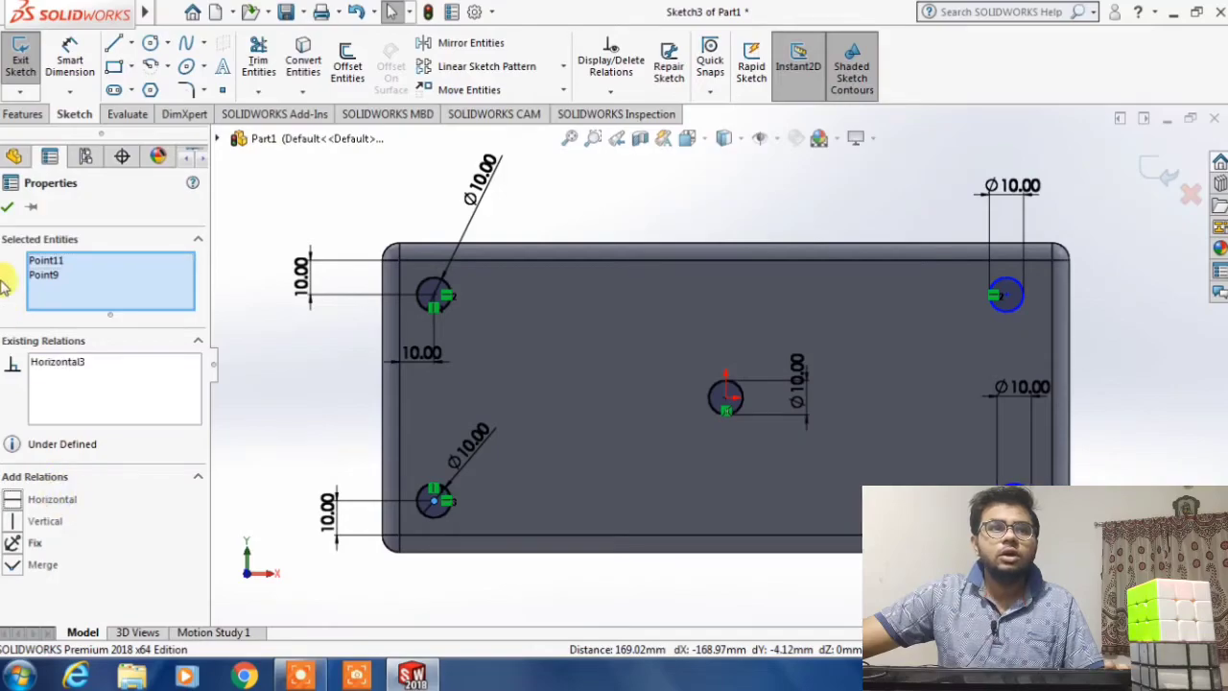
{"action": "left_click", "coordinate": [8, 207]}
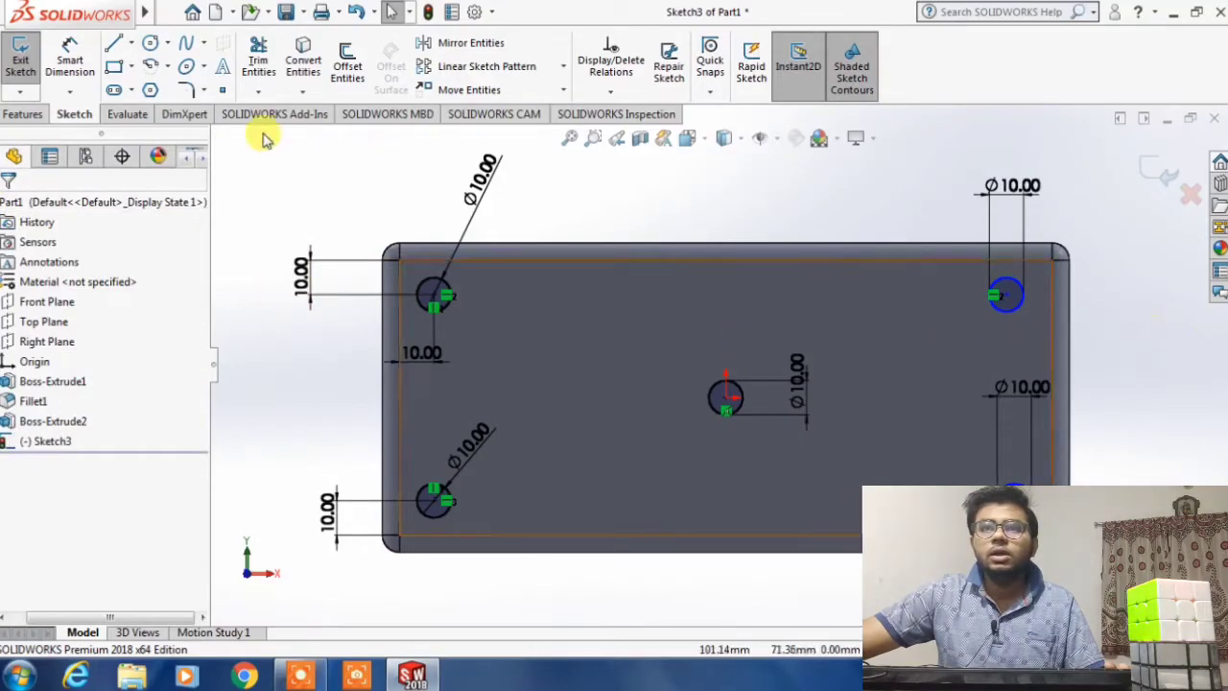
- Dimension the upper-right circle's centre 10 mm from the flat face's right edge
{"action": "left_click", "coordinate": [75, 59]}
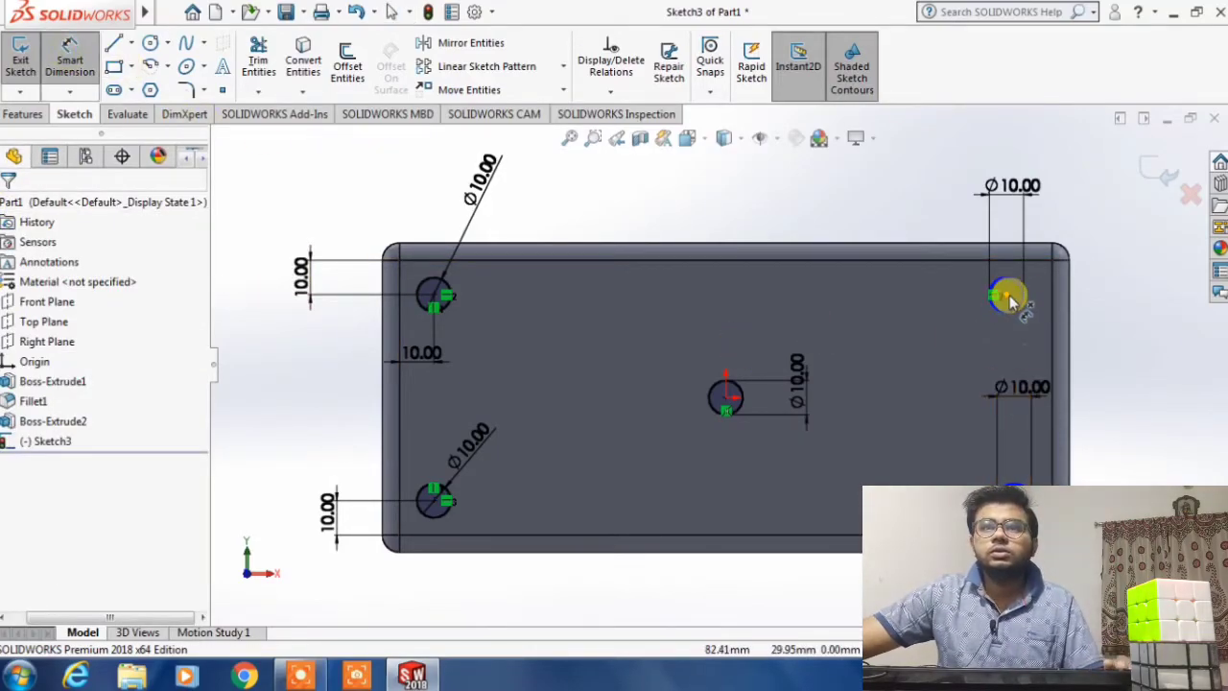
{"action": "left_click", "coordinate": [1008, 298]}
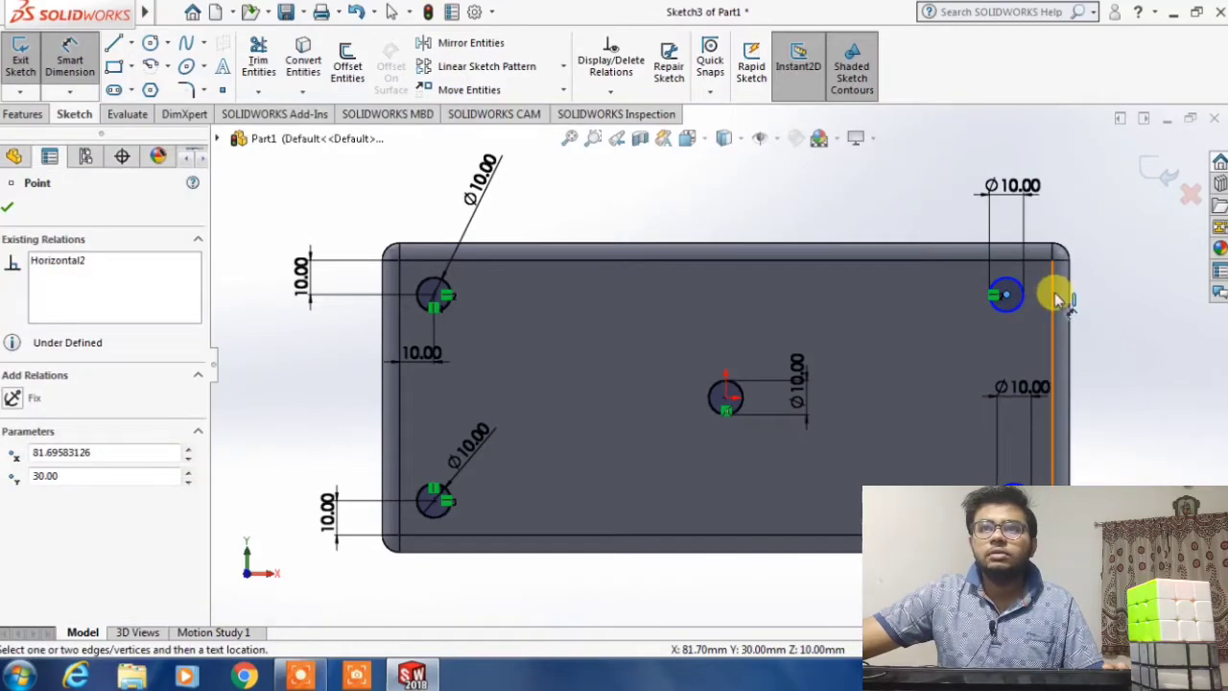
{"action": "left_click", "coordinate": [1053, 300]}
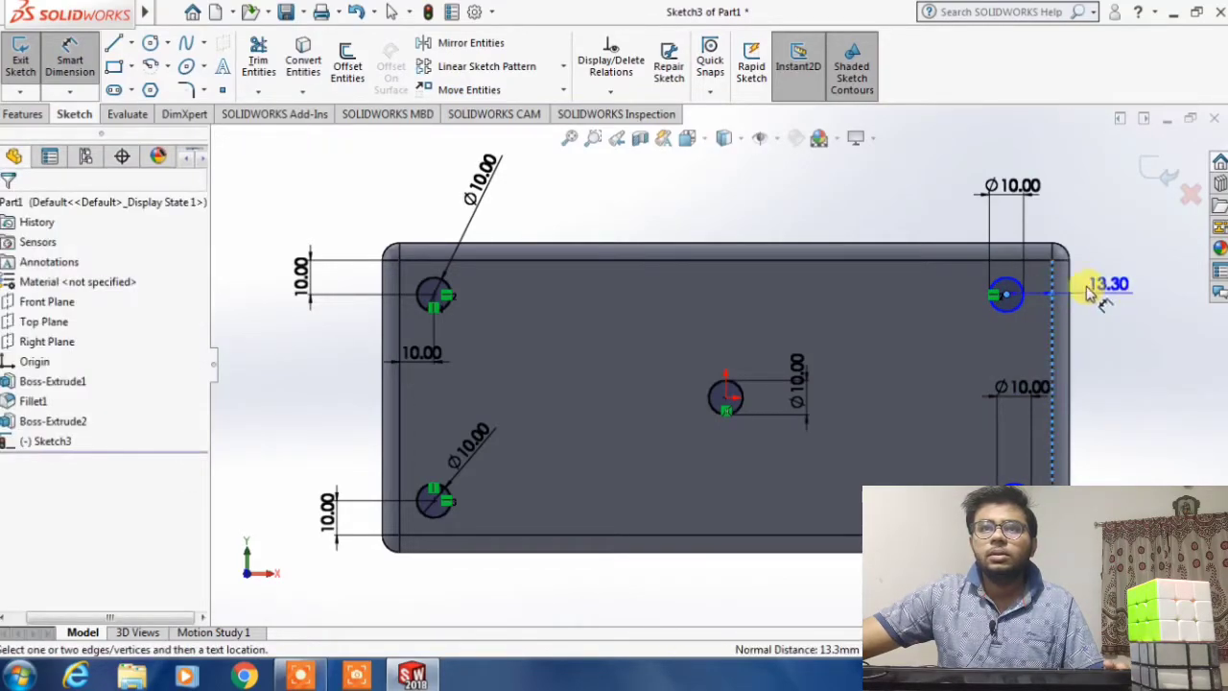
{"action": "left_click", "coordinate": [1044, 229]}
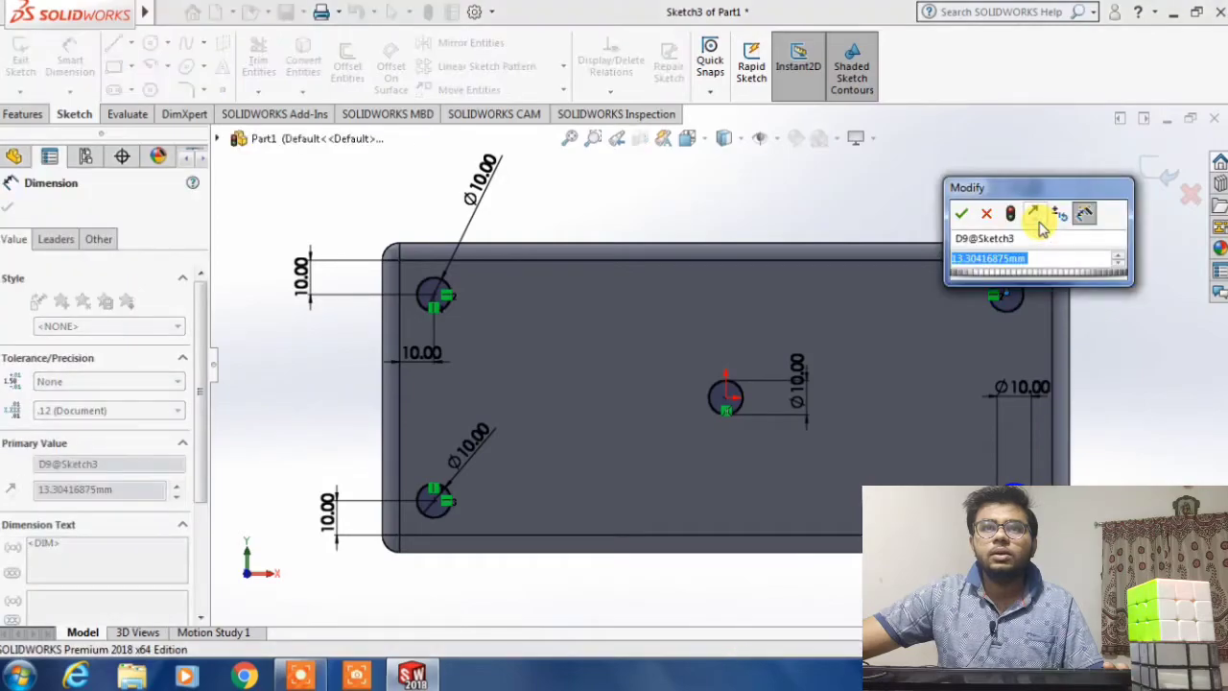
{"action": "key", "text": "Return"}
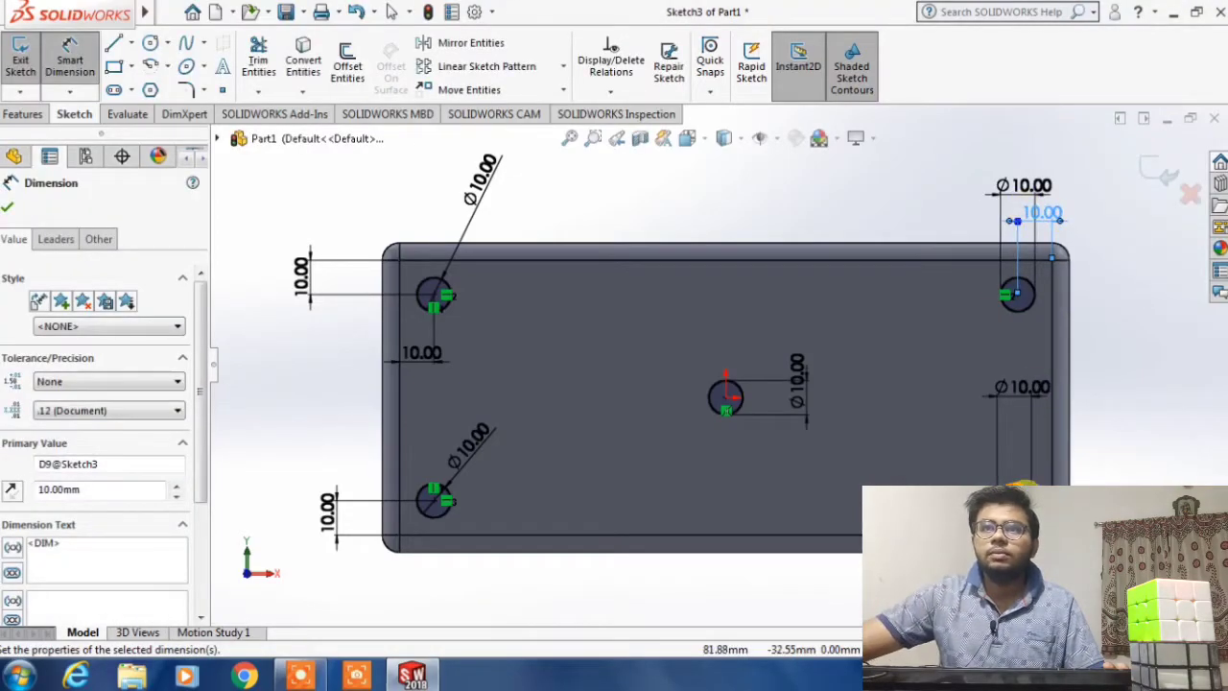
- Dimension the lower-right circle's centre 10 mm from the flat face's right edge and end dimensioning
{"action": "left_click", "coordinate": [1015, 488]}
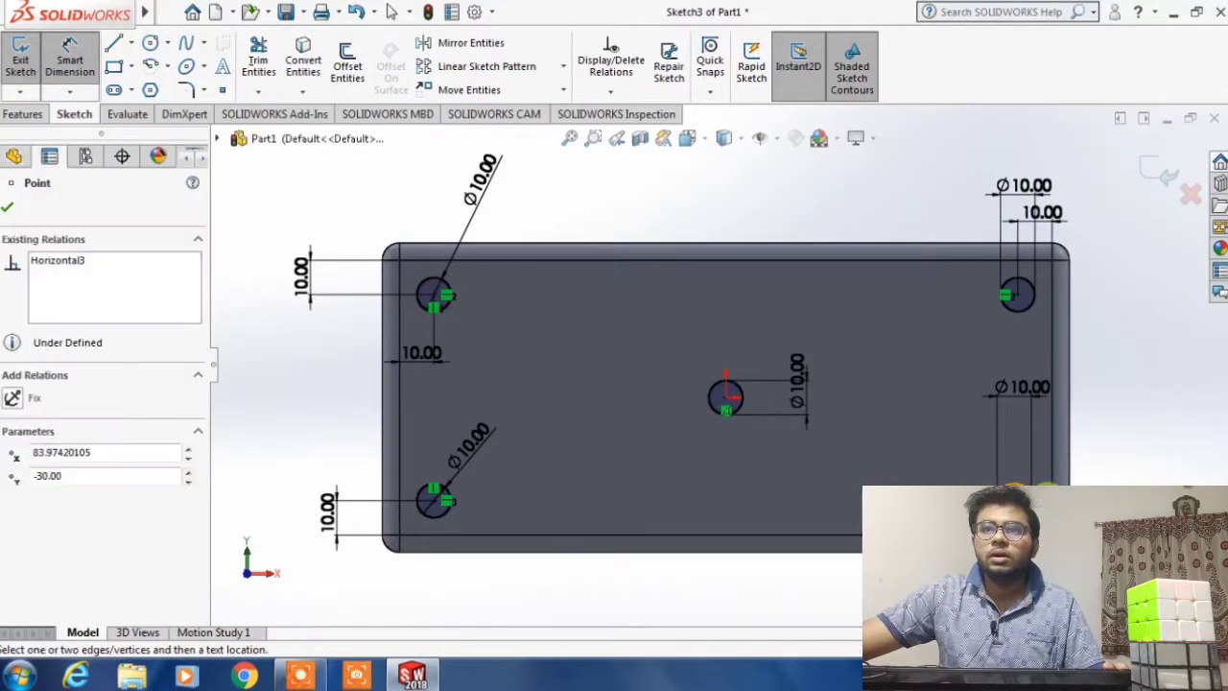
{"action": "left_click", "coordinate": [1053, 461]}
{"action": "left_click", "coordinate": [1036, 470]}
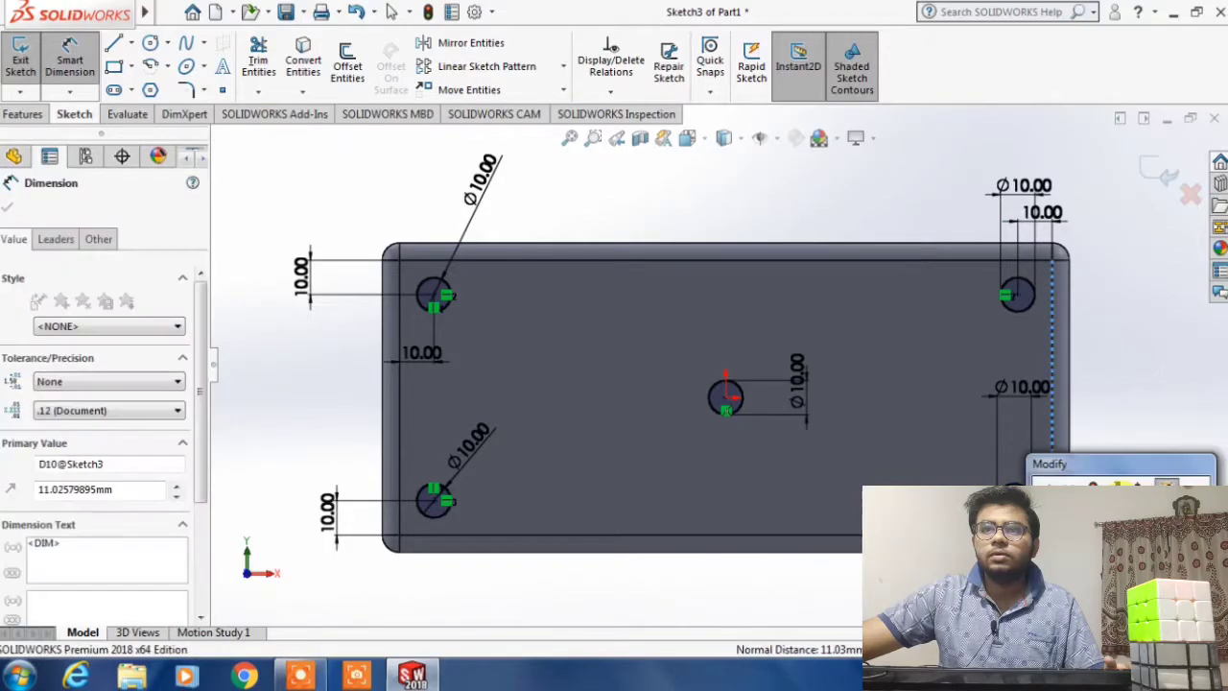
{"action": "type", "text": "10"}
{"action": "key", "text": "Return"}
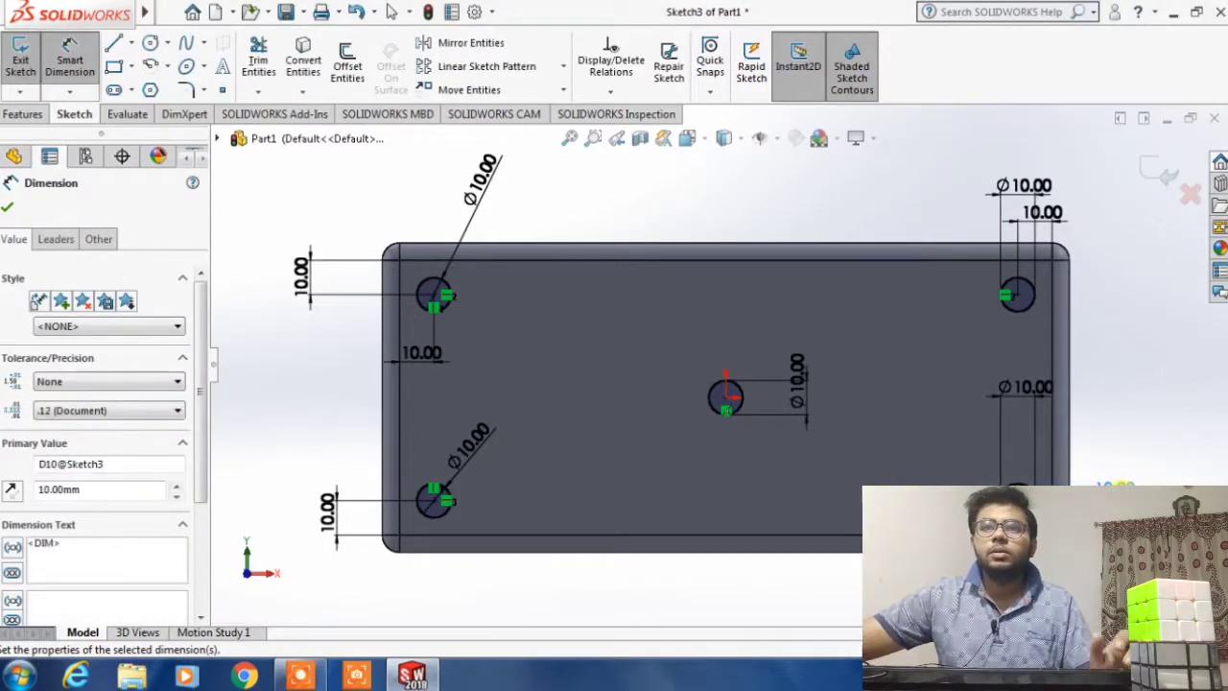
{"action": "key", "text": "Escape"}
{"action": "left_click", "coordinate": [392, 12]}
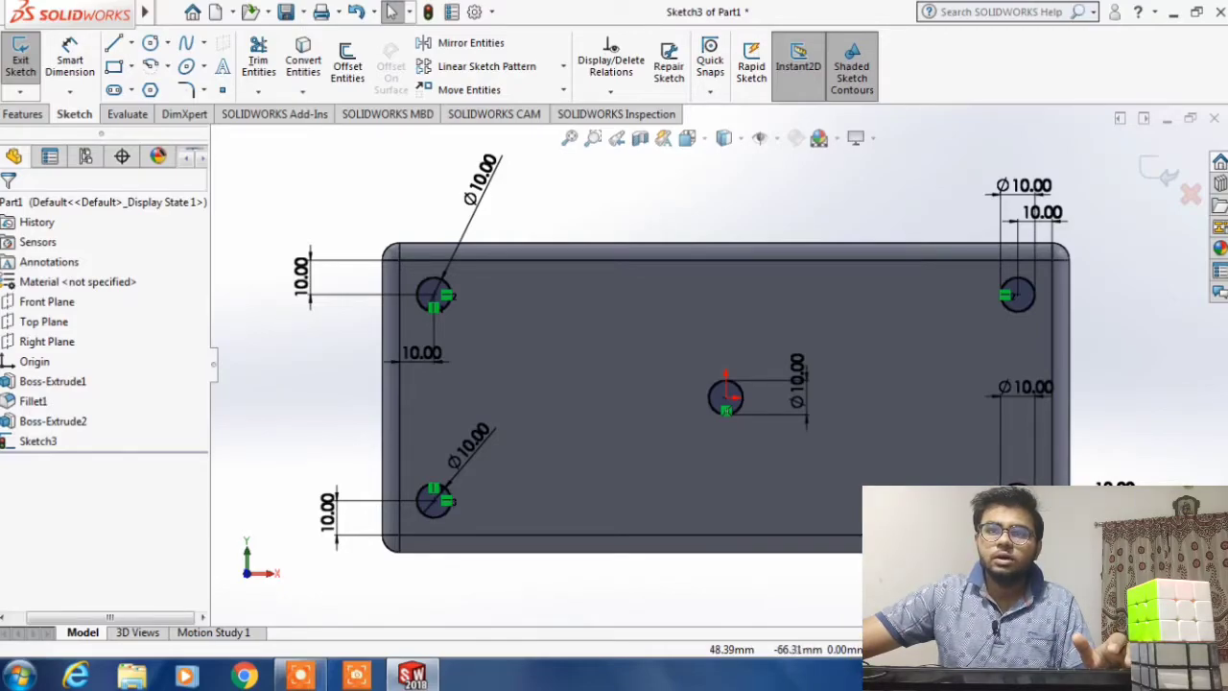
- Exit the sketch and cut the five circles down through the tabletop with a Blind Extruded Cut of 100 mm
{"action": "scroll", "coordinate": [720, 363], "scroll_direction": "up", "scroll_amount": 2}
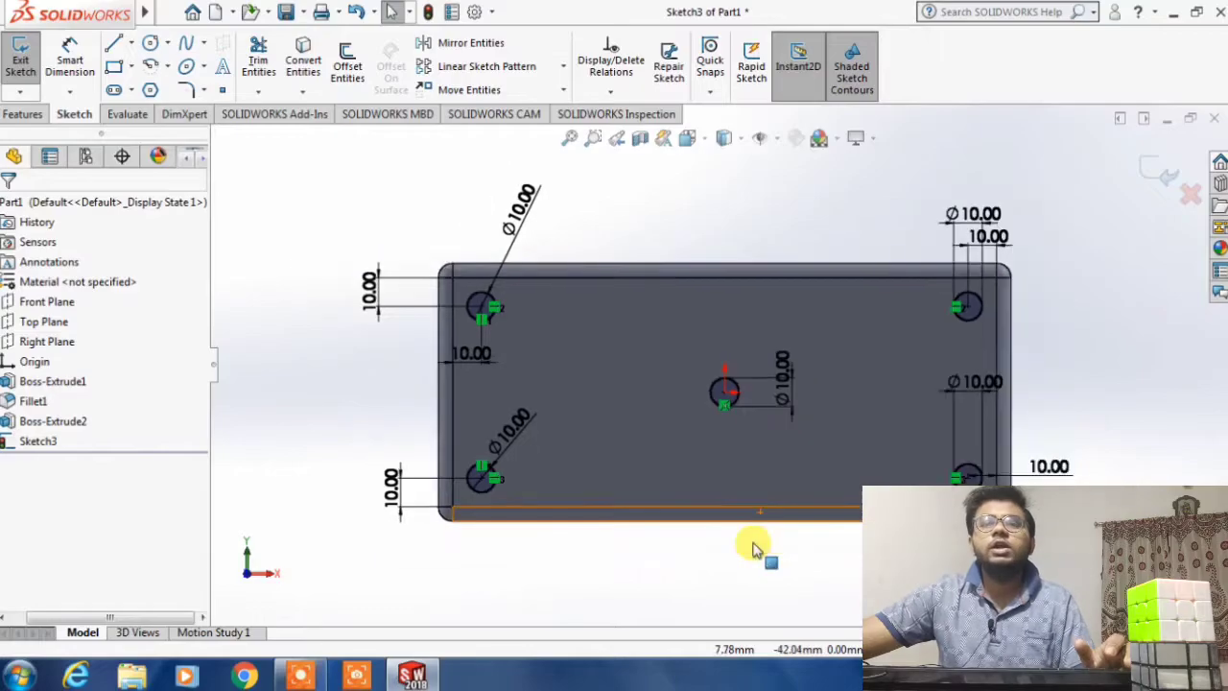
{"action": "left_click", "coordinate": [1147, 177]}
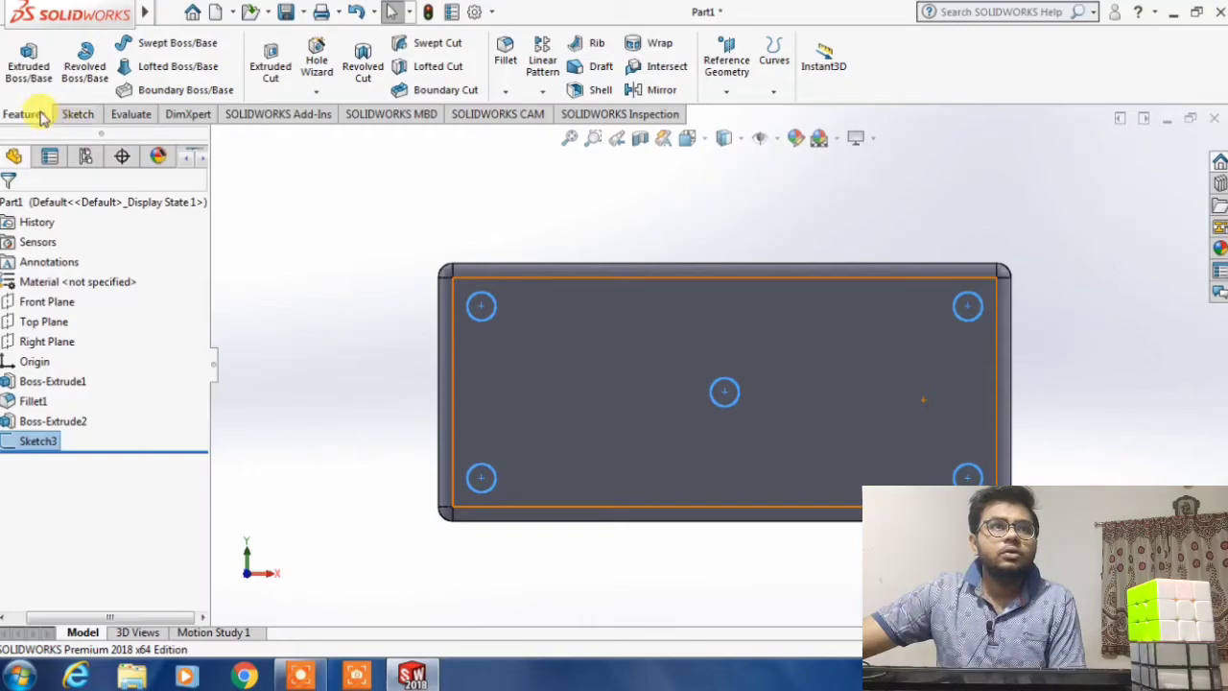
{"action": "left_click", "coordinate": [269, 73]}
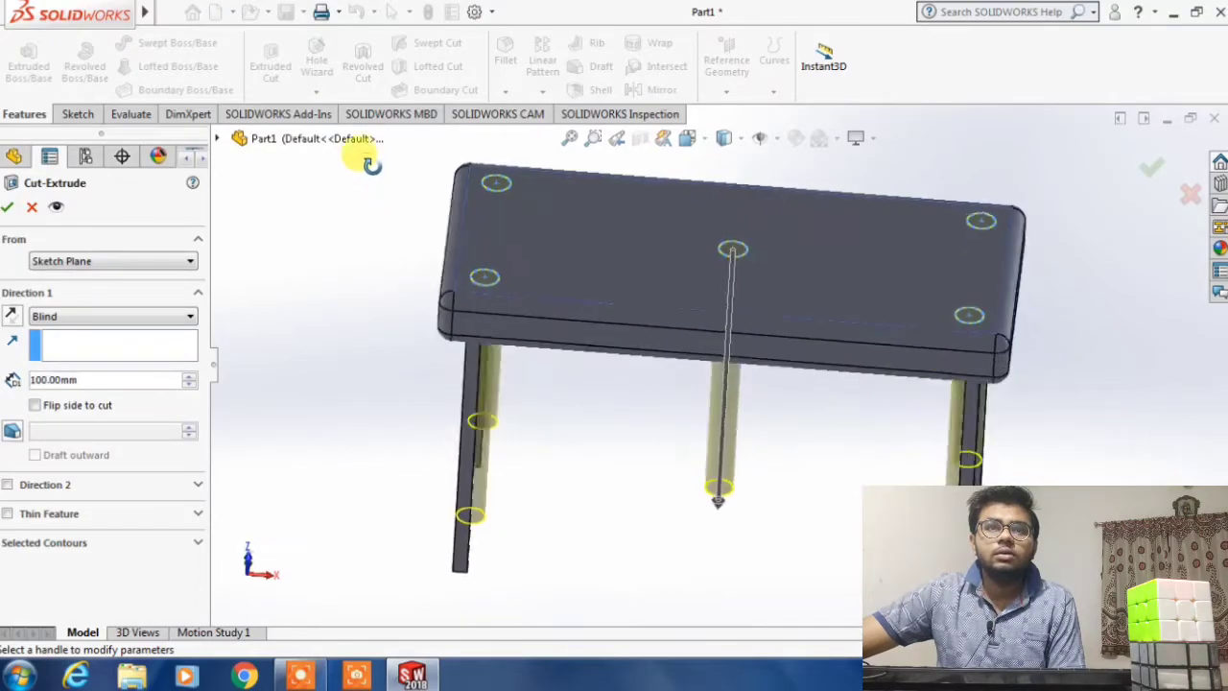
{"action": "scroll", "coordinate": [532, 349], "scroll_direction": "down", "scroll_amount": 2}
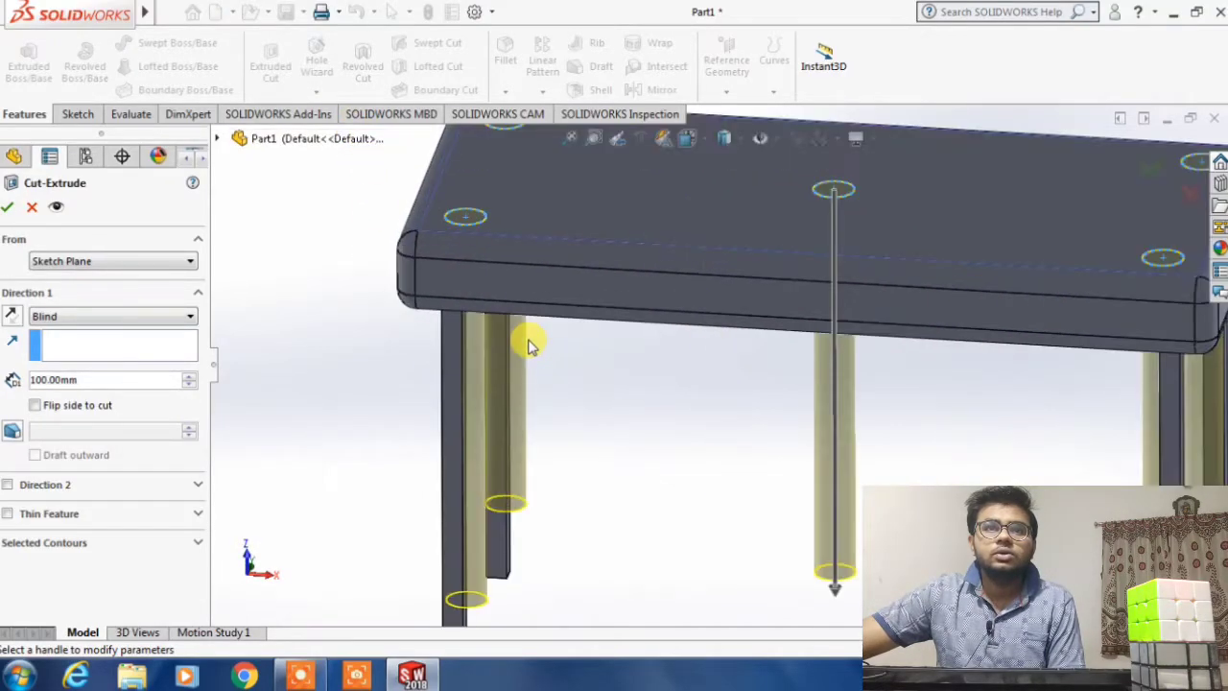
{"action": "scroll", "coordinate": [588, 432], "scroll_direction": "up", "scroll_amount": 1}
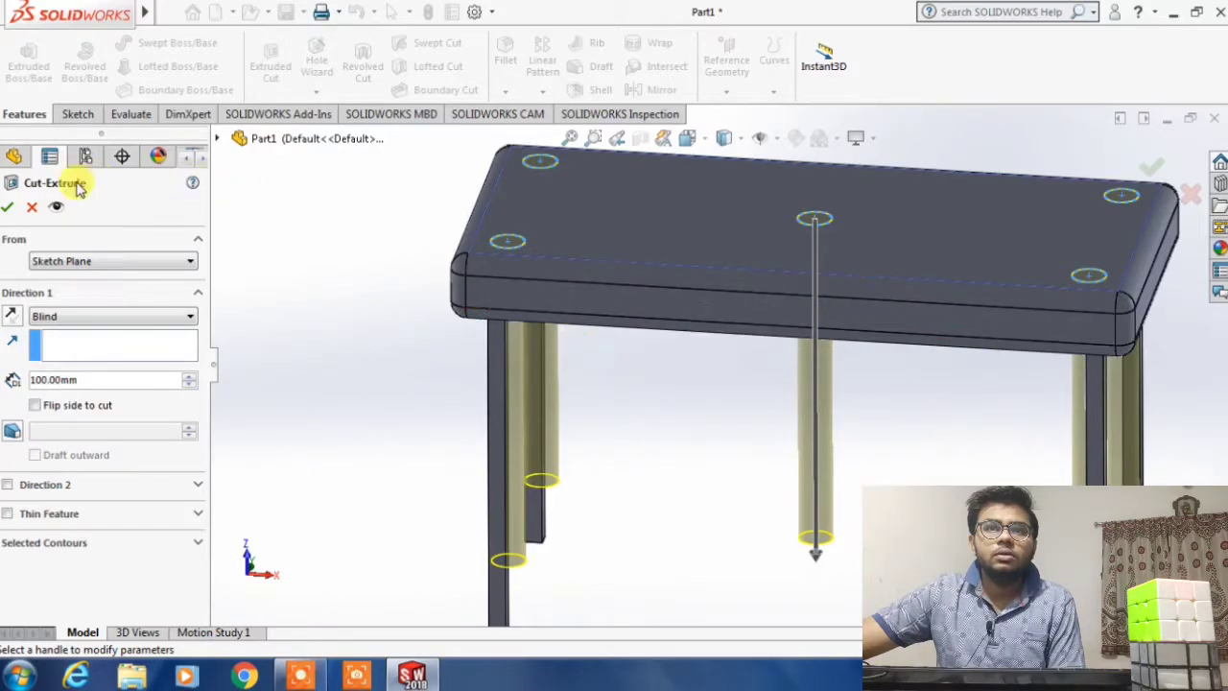
{"action": "left_click", "coordinate": [7, 207]}
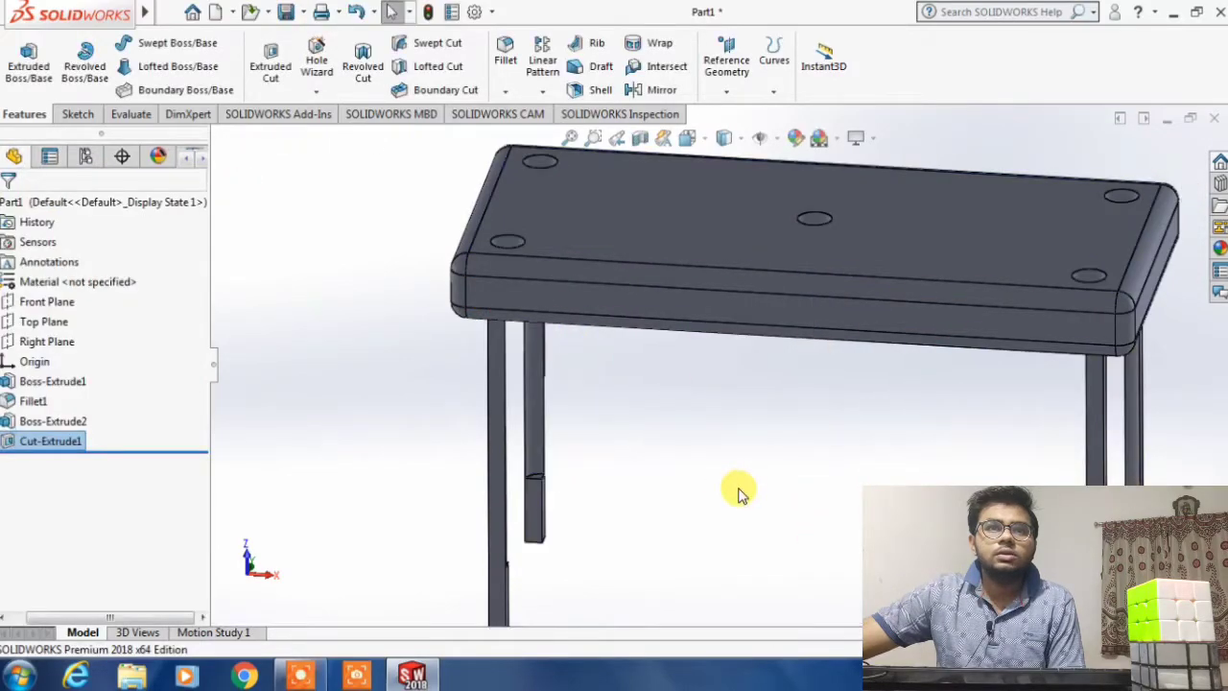
- Examine the centre hole up close and the whole table with its legs from several angles
{"action": "middle_click_drag", "start_coordinate": [726, 488], "coordinate": [652, 485]}
{"action": "middle_click_drag", "start_coordinate": [810, 343], "coordinate": [835, 241]}
{"action": "scroll", "coordinate": [666, 285], "scroll_direction": "down", "scroll_amount": 5}
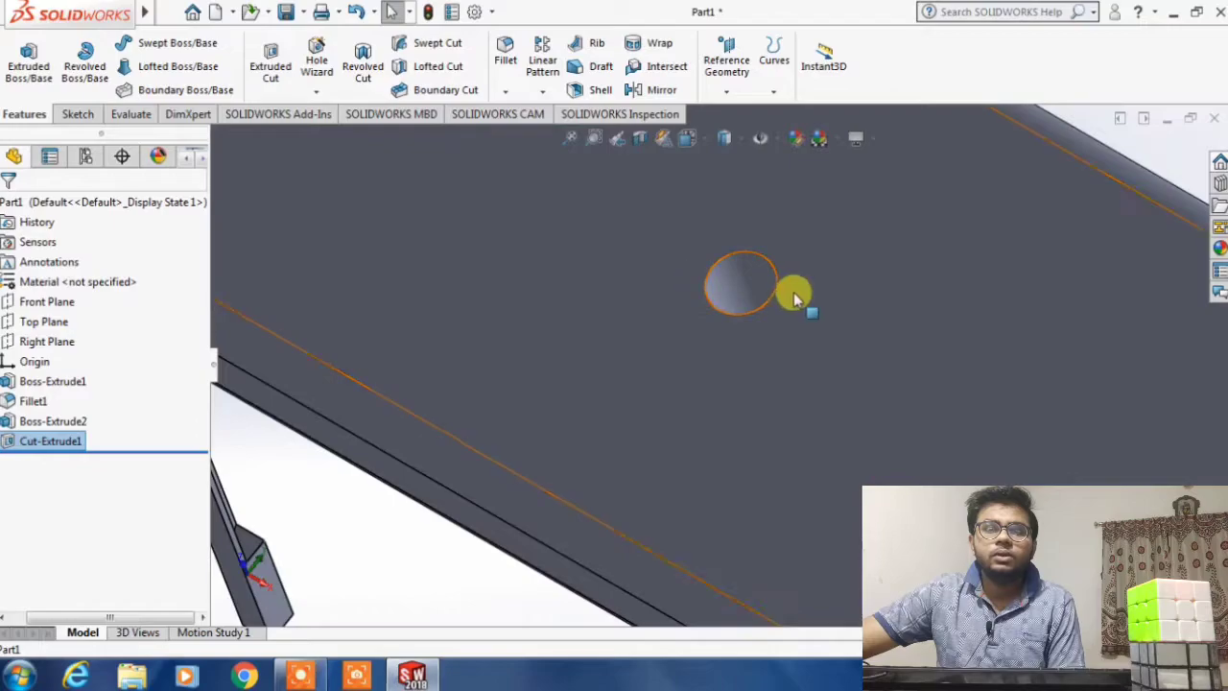
{"action": "scroll", "coordinate": [806, 326], "scroll_direction": "down", "scroll_amount": 2}
{"action": "scroll", "coordinate": [699, 322], "scroll_direction": "up", "scroll_amount": 6}
{"action": "middle_click_drag", "start_coordinate": [567, 485], "coordinate": [528, 376]}
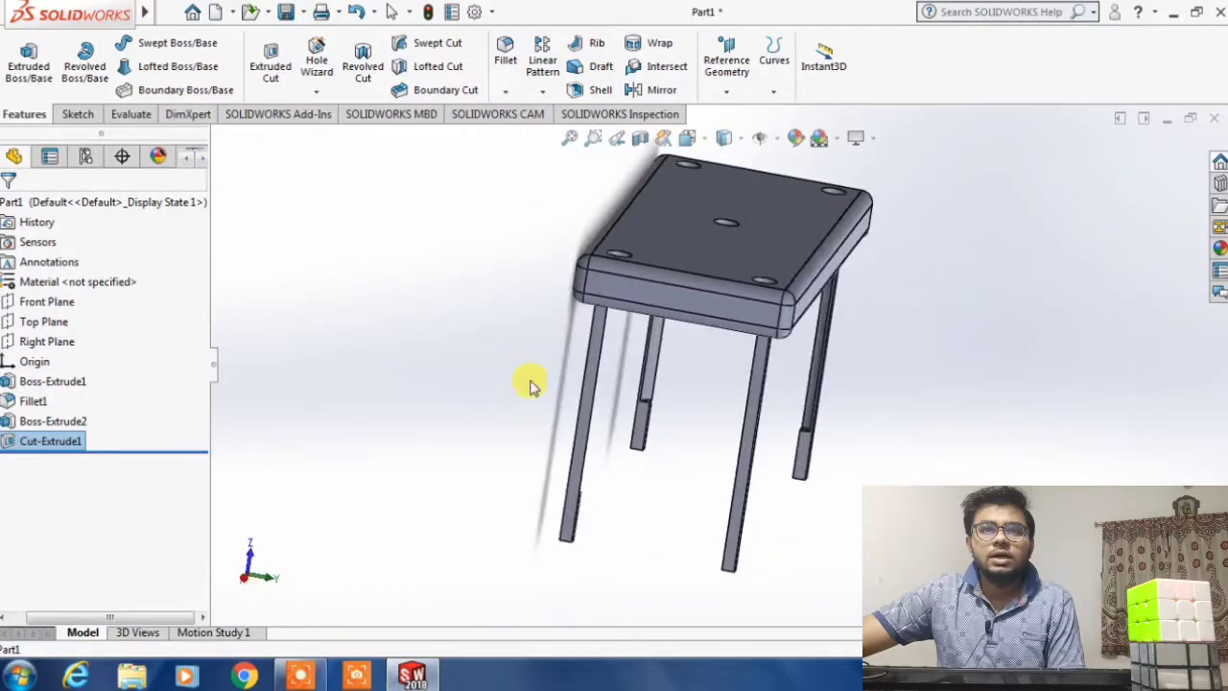
{"action": "middle_click_drag", "start_coordinate": [1027, 477], "coordinate": [950, 477]}
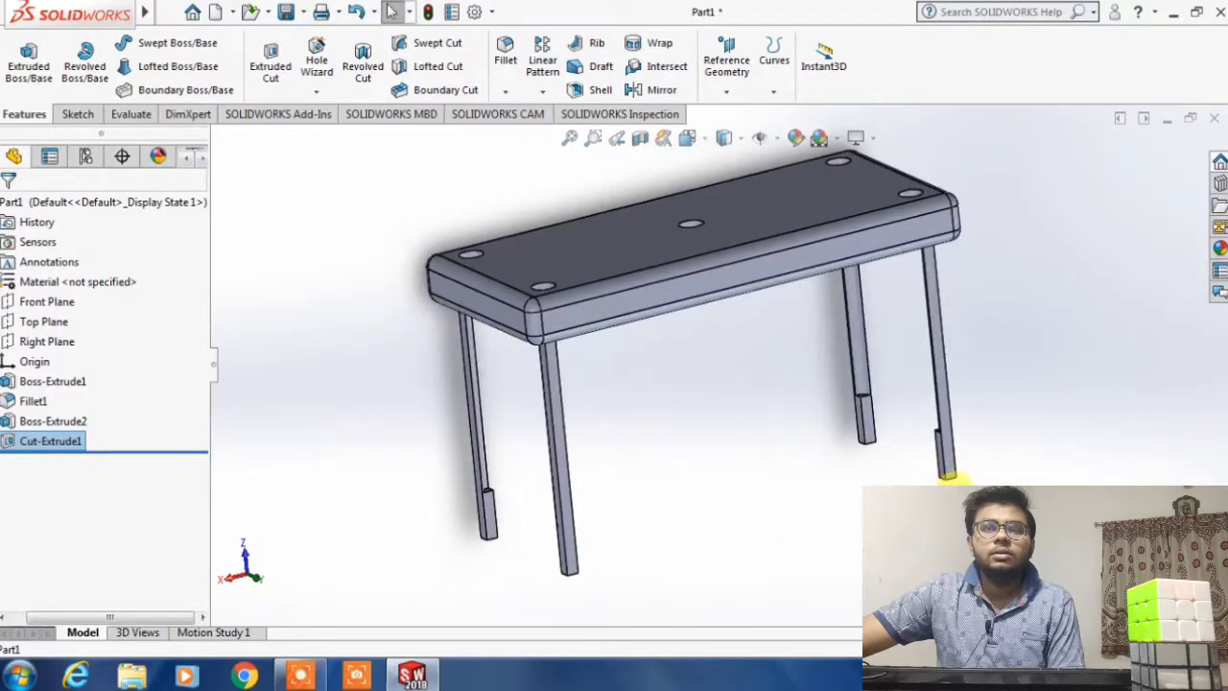